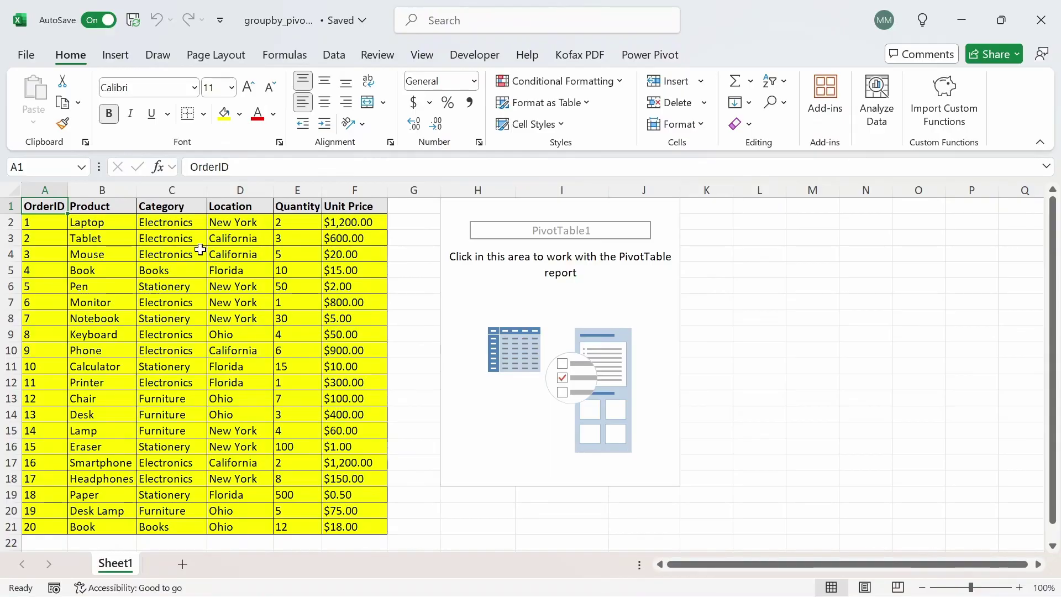
pyautogui.click(187, 190)
pyautogui.click(238, 189)
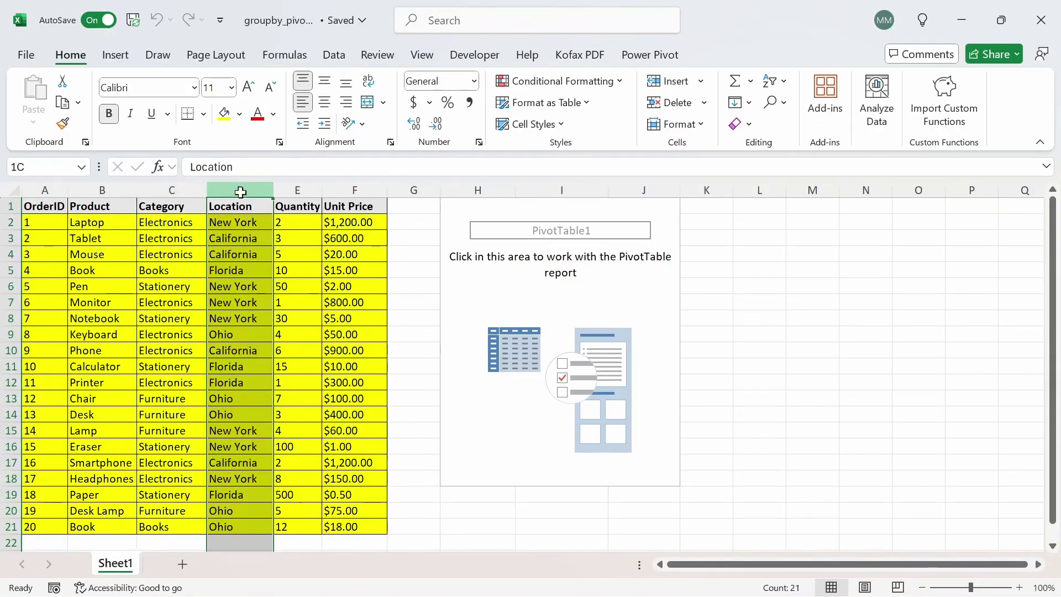
pyautogui.click(348, 188)
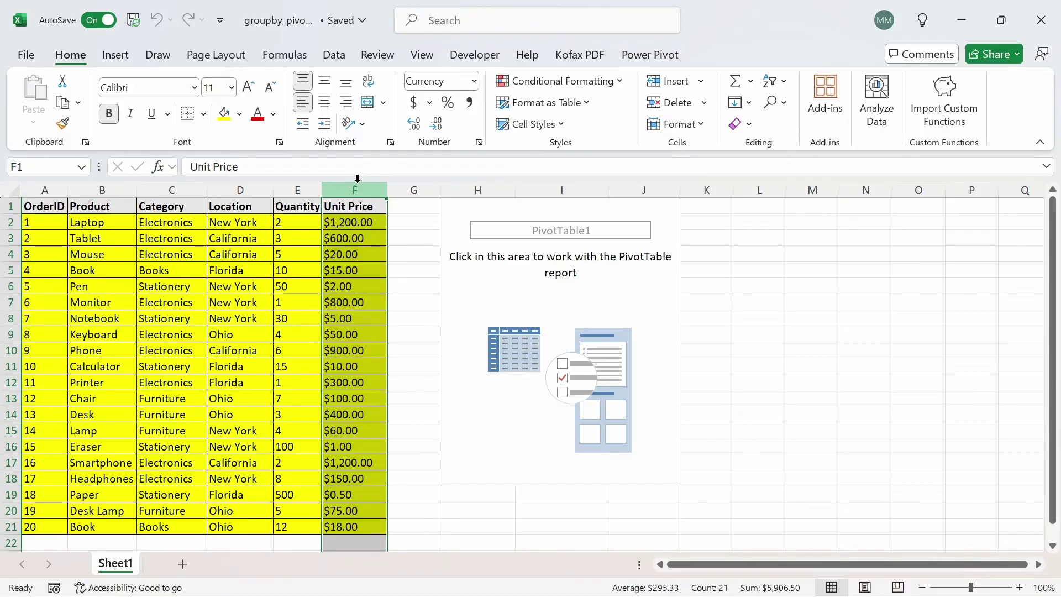
# Build the empty pivot table with Category as rows and the sum of Unit Price as values.
pyautogui.click(558, 273)
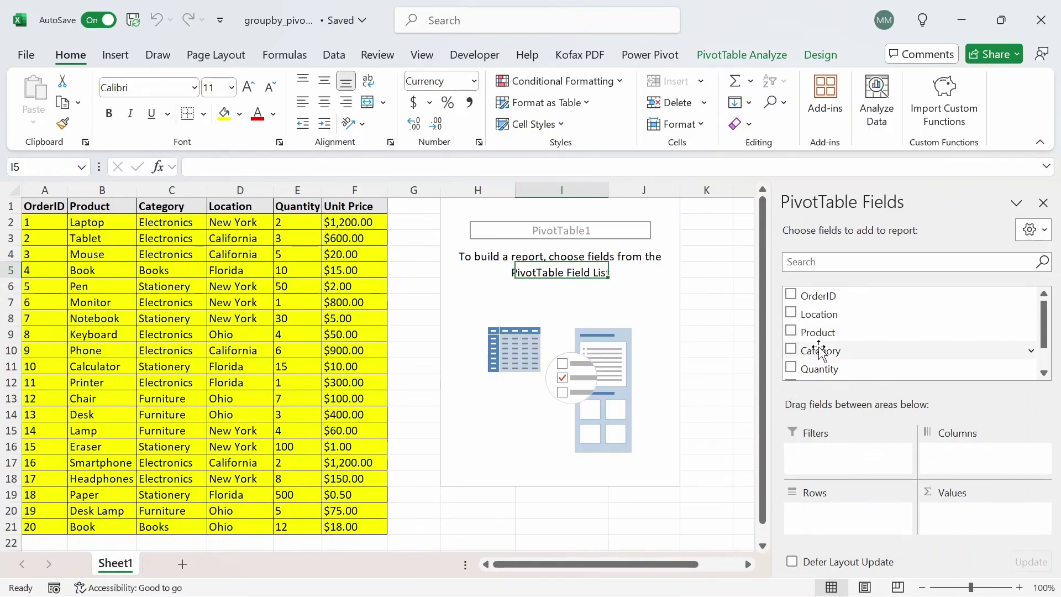
pyautogui.moveTo(819, 351); pyautogui.dragTo(847, 514)
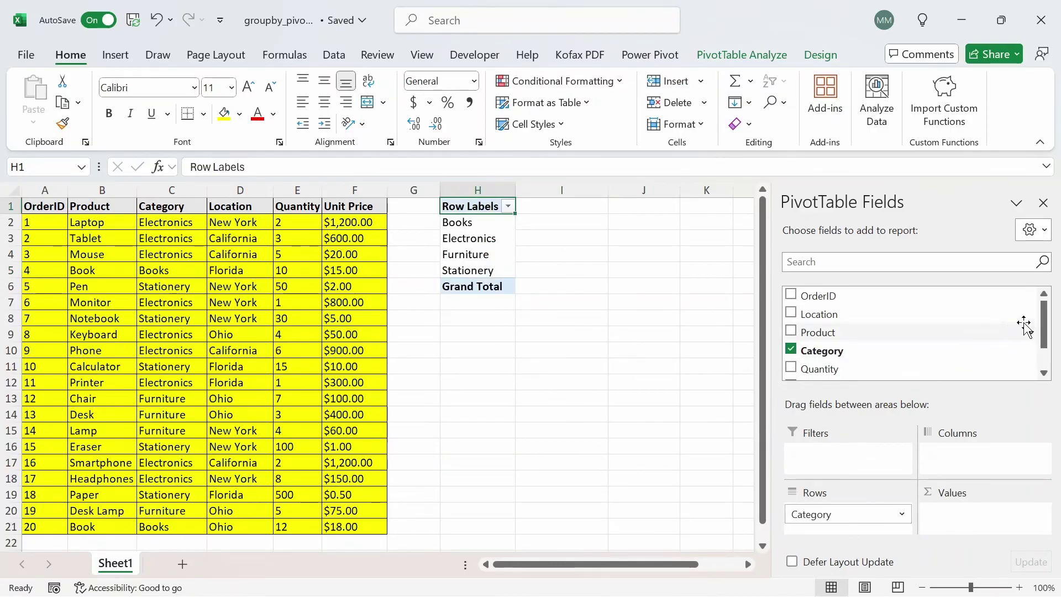
pyautogui.moveTo(1044, 330); pyautogui.dragTo(1044, 351)
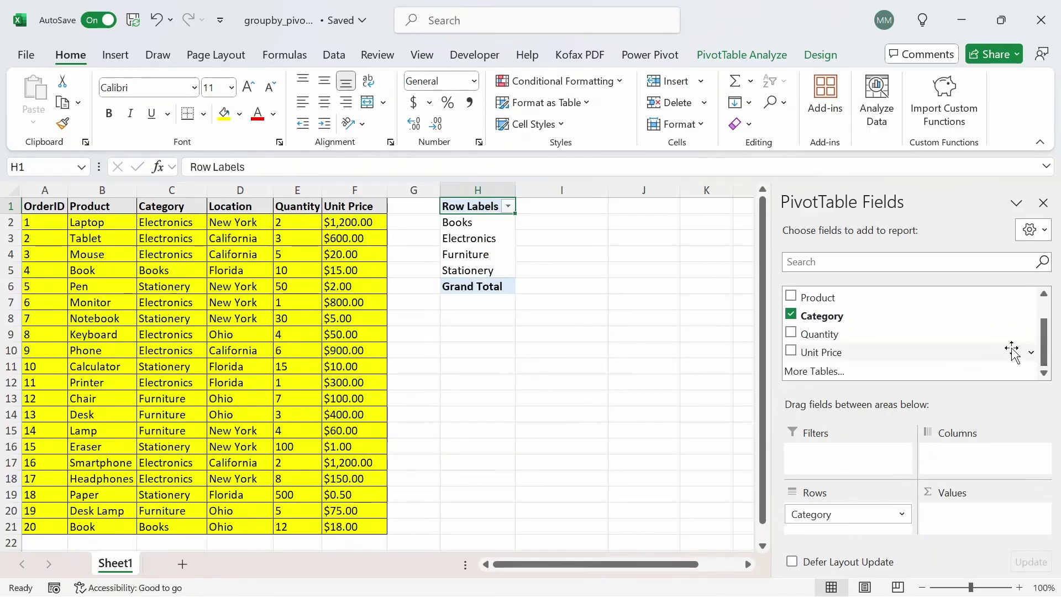
pyautogui.click(795, 353)
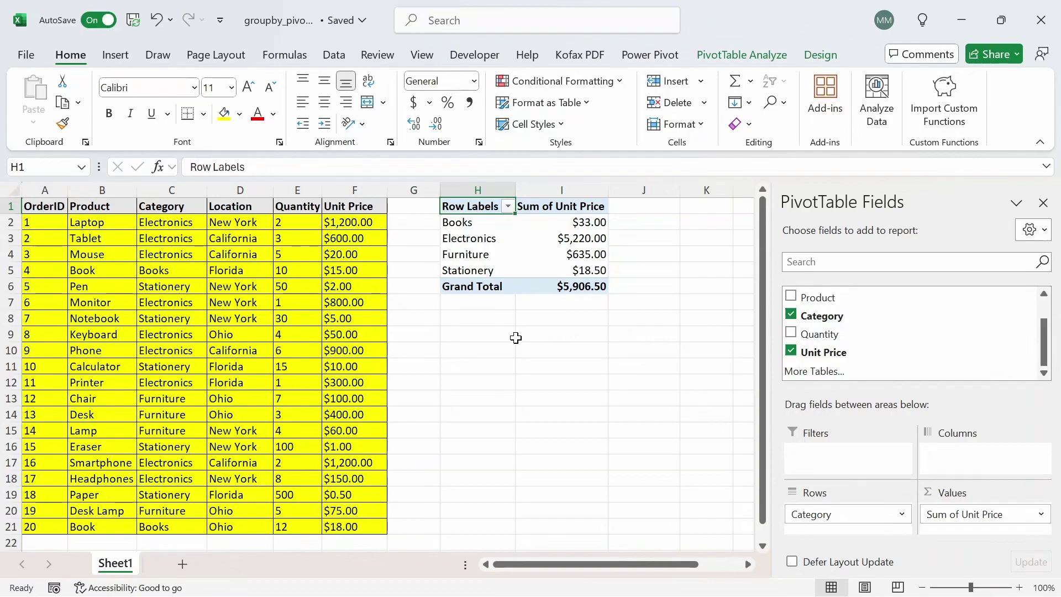
# Start a GROUPBY formula in H9 with C1:C21 as the row fields and F1:F21 as the values.
pyautogui.click(471, 334)
pyautogui.write('=group')
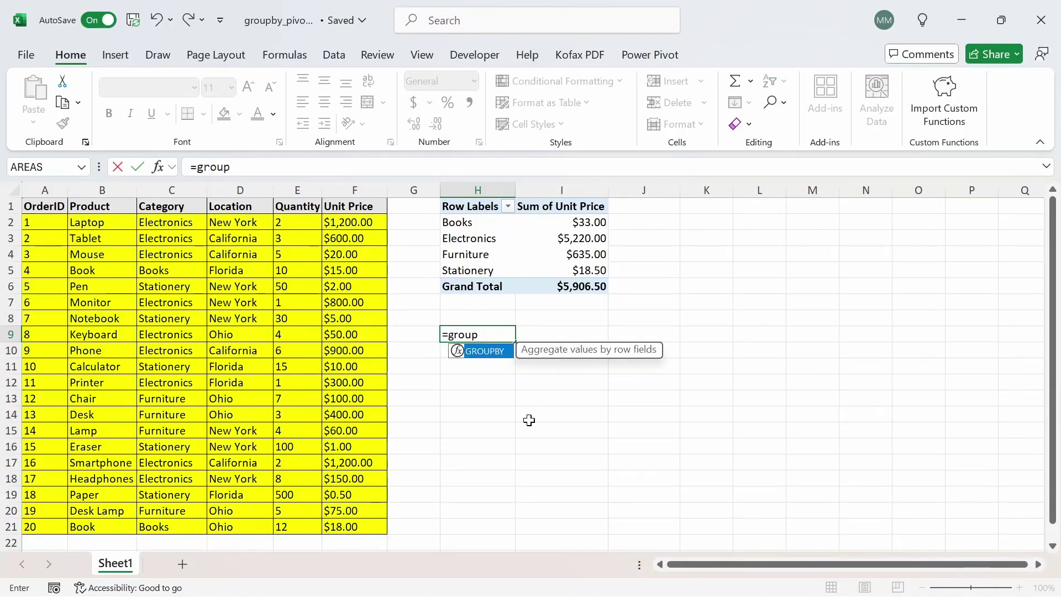
pyautogui.press('Tab')
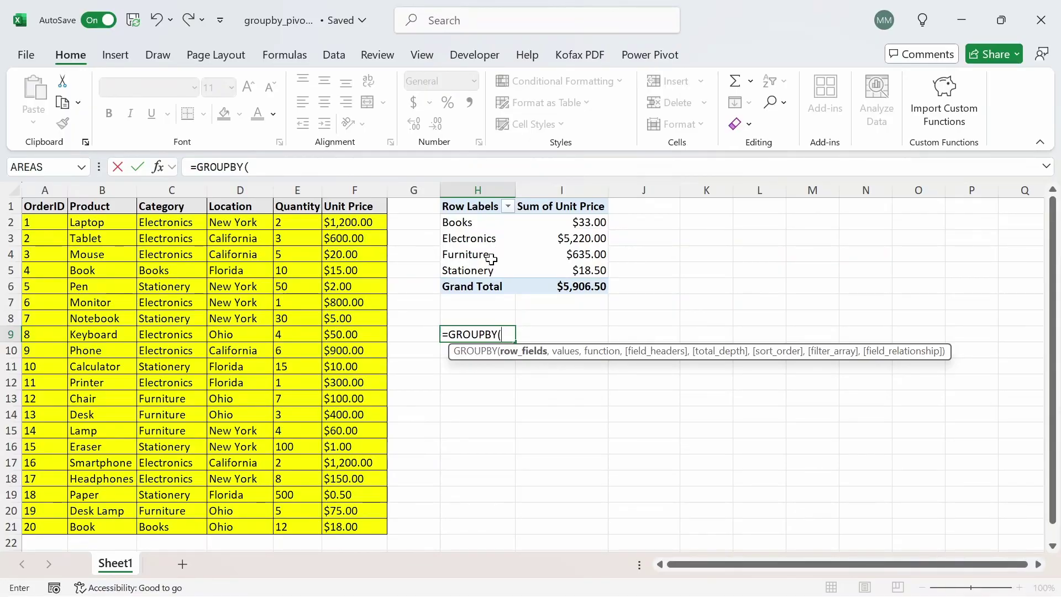
pyautogui.click(153, 206)
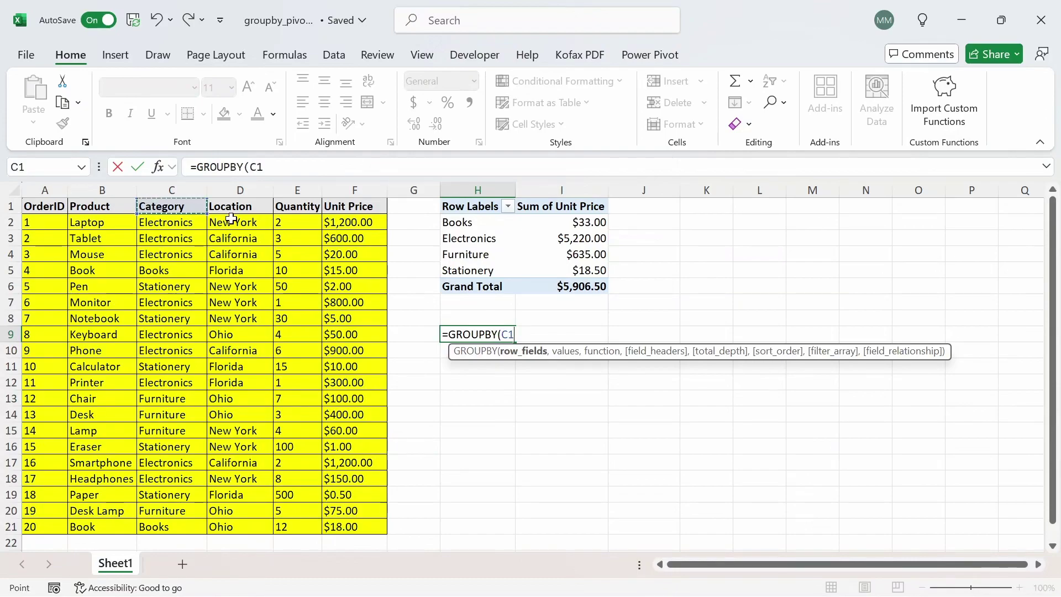
pyautogui.hotkey('ctrl', 'shift', 'Down')
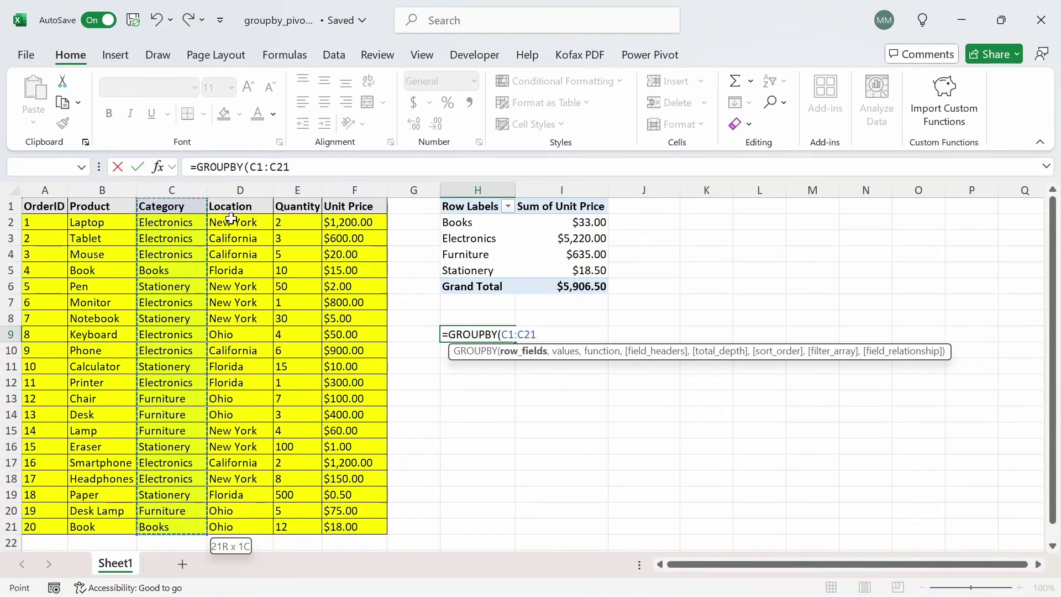
pyautogui.write(',')
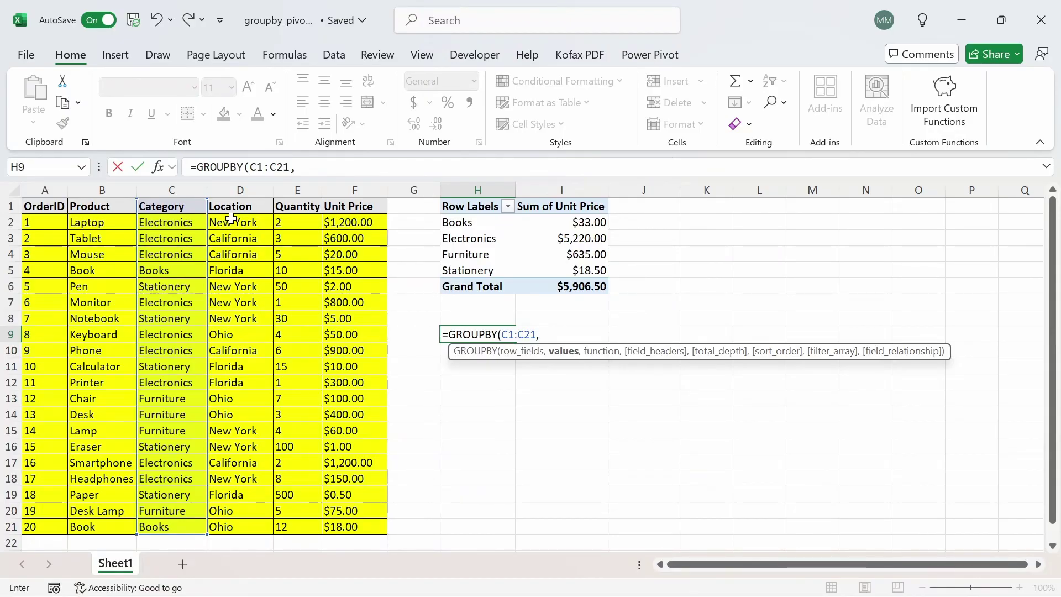
pyautogui.click(353, 208)
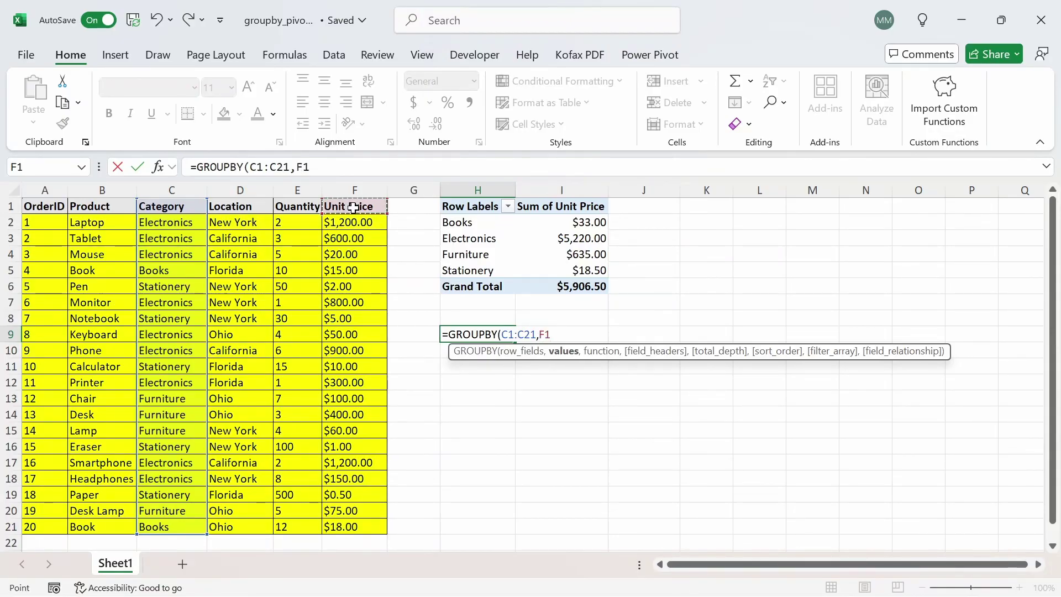
pyautogui.hotkey('ctrl', 'shift', 'Down')
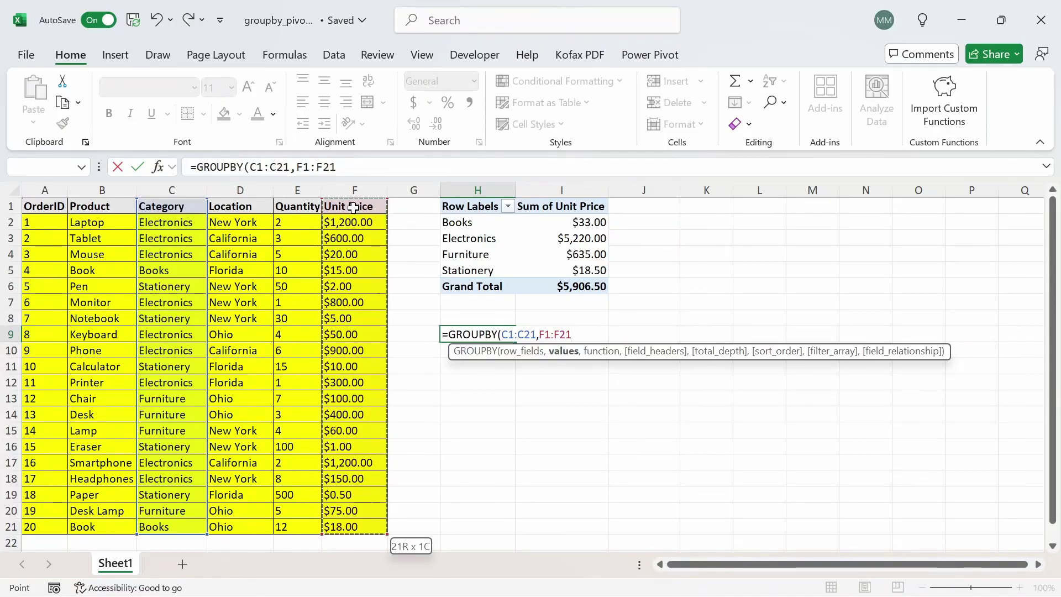
pyautogui.write(',')
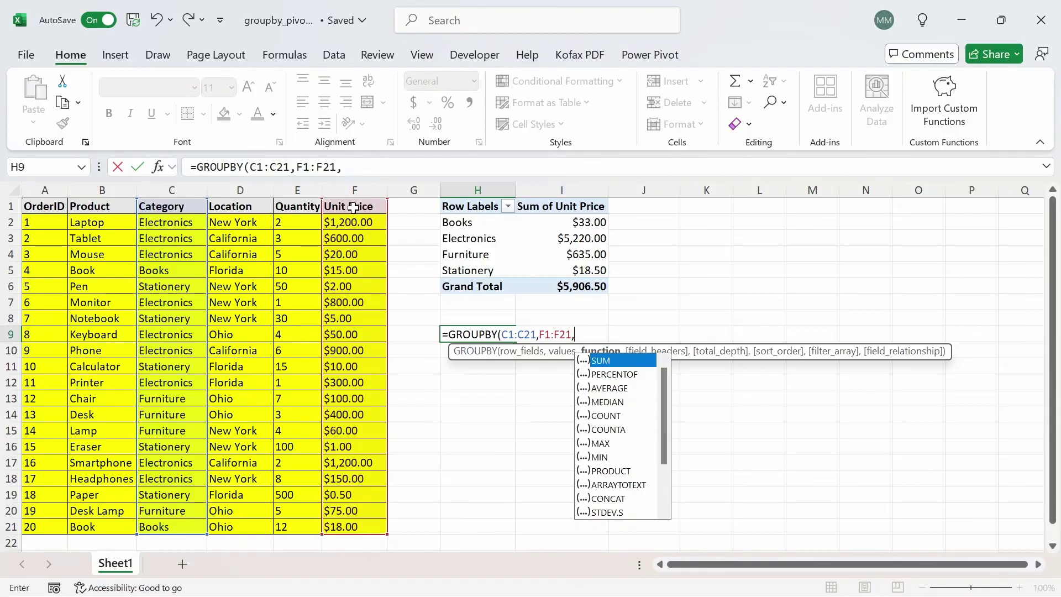
# Look through the aggregation functions offered for the GROUPBY function argument, from SUM to LAMBDA.
pyautogui.press('Down')
pyautogui.press('Down')
pyautogui.press('Down')
pyautogui.press('Down')
pyautogui.press('Down')
pyautogui.press('Down')
pyautogui.press('Down')
pyautogui.press('Down')
pyautogui.press('Down')
pyautogui.press('Down')
pyautogui.press('Down')
pyautogui.press('Down')
pyautogui.press('Down')
pyautogui.press('Down')
pyautogui.press('Down')
pyautogui.press('Down')
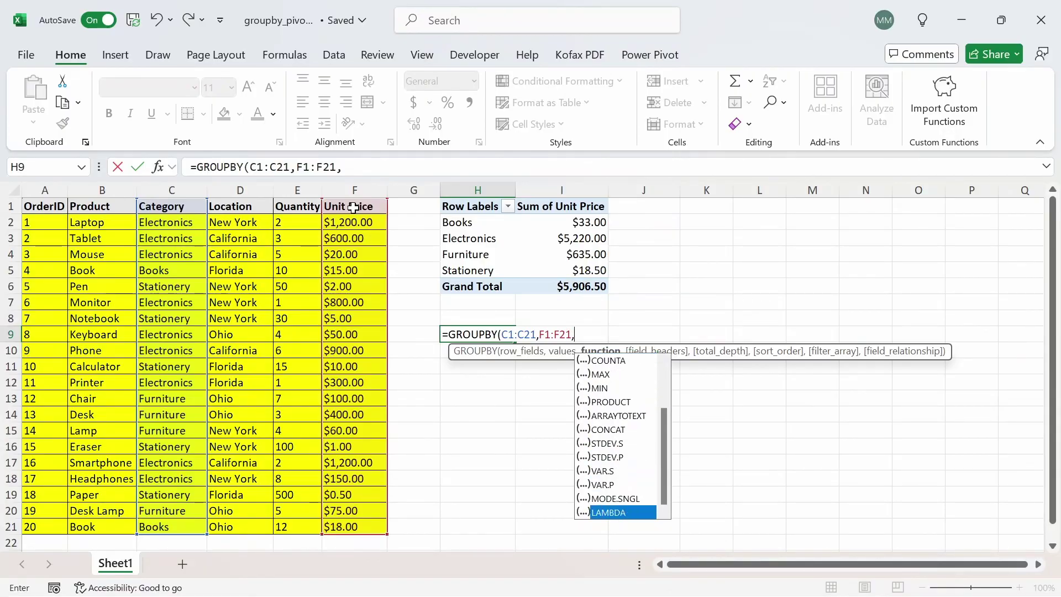
pyautogui.press('Up')
pyautogui.press('Up')
pyautogui.press('Up')
pyautogui.press('Up')
pyautogui.press('Up')
pyautogui.press('Up')
pyautogui.press('Up')
pyautogui.press('Up')
pyautogui.press('Up')
pyautogui.press('Up')
pyautogui.press('Up')
pyautogui.press('Up')
pyautogui.press('Up')
pyautogui.press('Up')
pyautogui.press('Up')
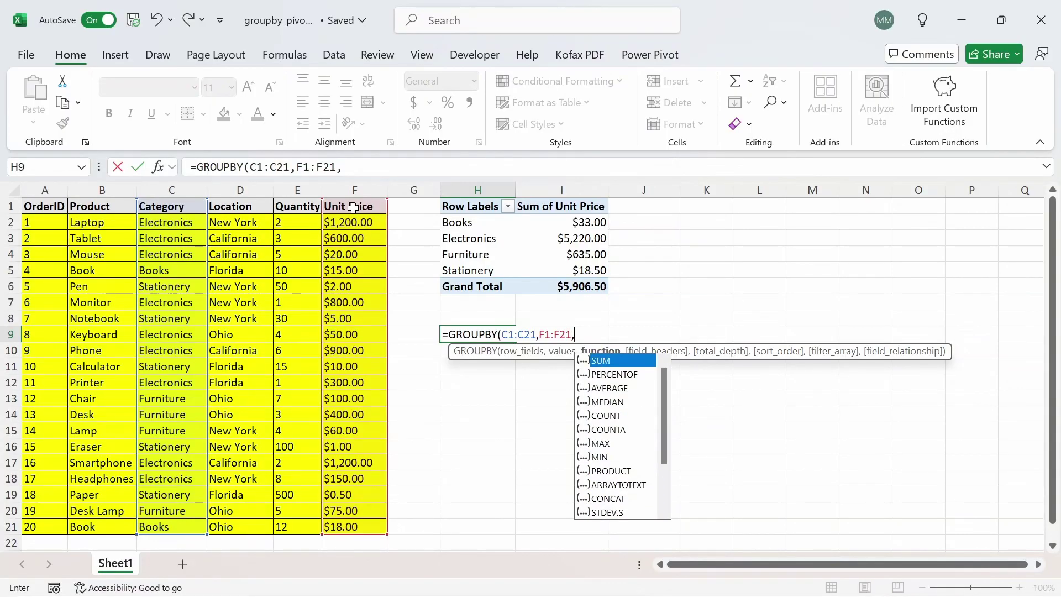
pyautogui.press('Up')
# Complete the H9 formula with SUM as its function, giving =GROUPBY(C1:C21,F1:F21,SUM).
pyautogui.press('Escape')
pyautogui.write('SUM')
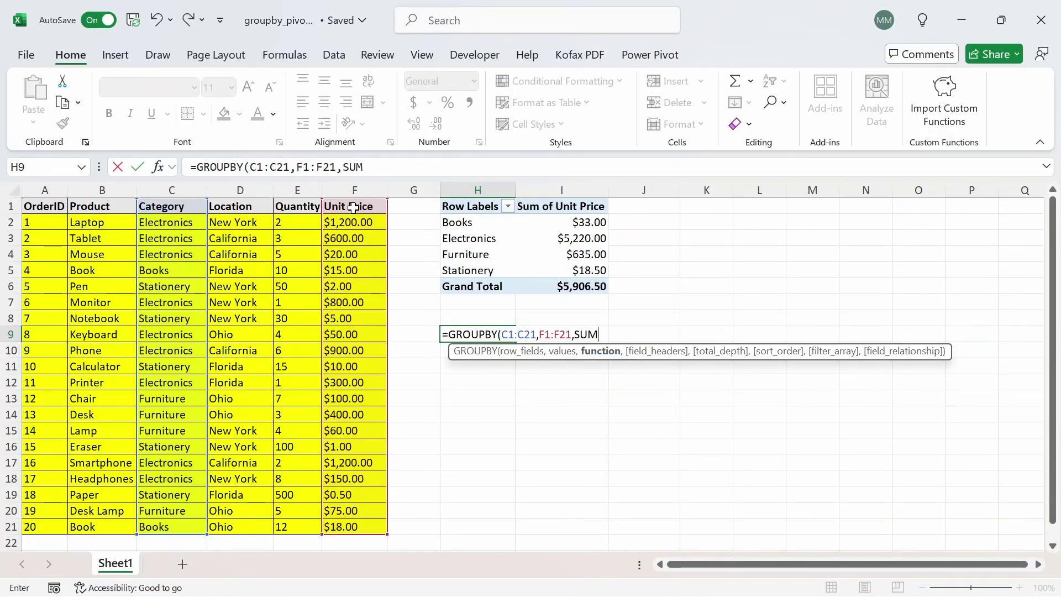
pyautogui.write(')')
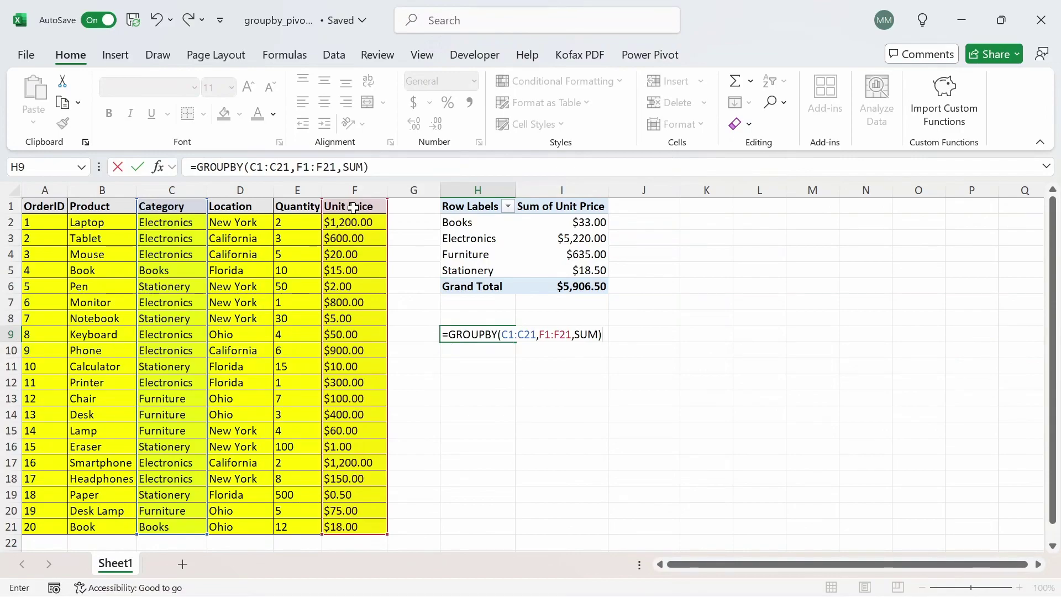
pyautogui.press('Return')
pyautogui.press('Up')
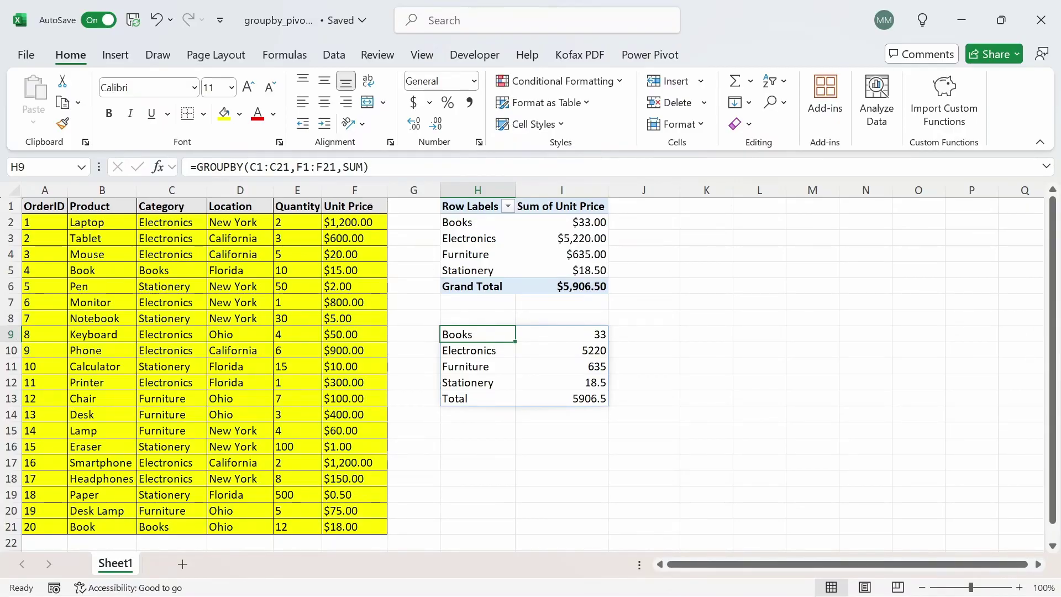
# Add the field headers argument 3 (Yes and show) to the GROUPBY formula in H9.
pyautogui.click(363, 167)
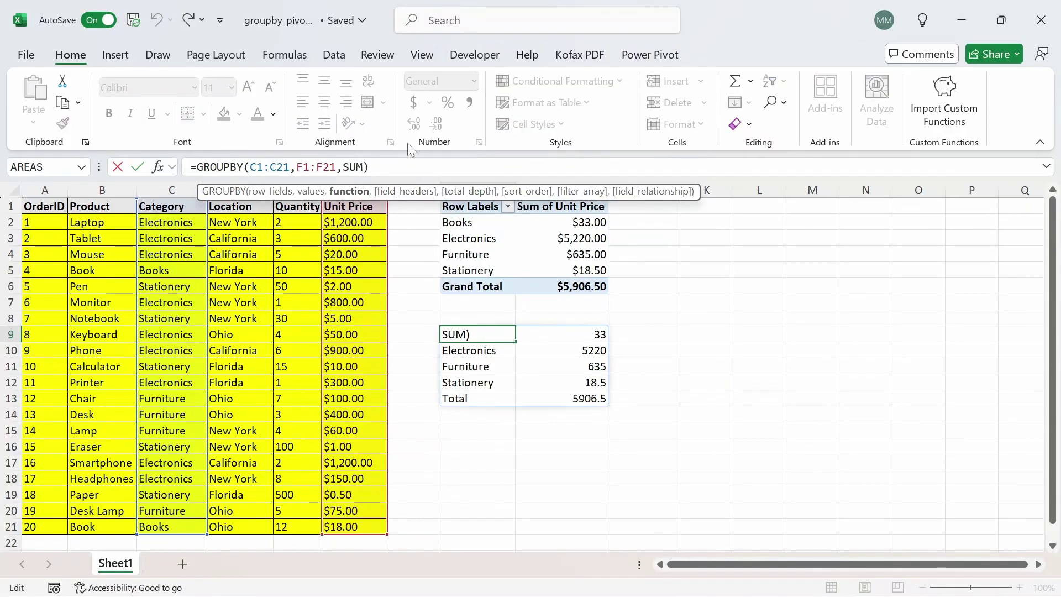
pyautogui.write(',')
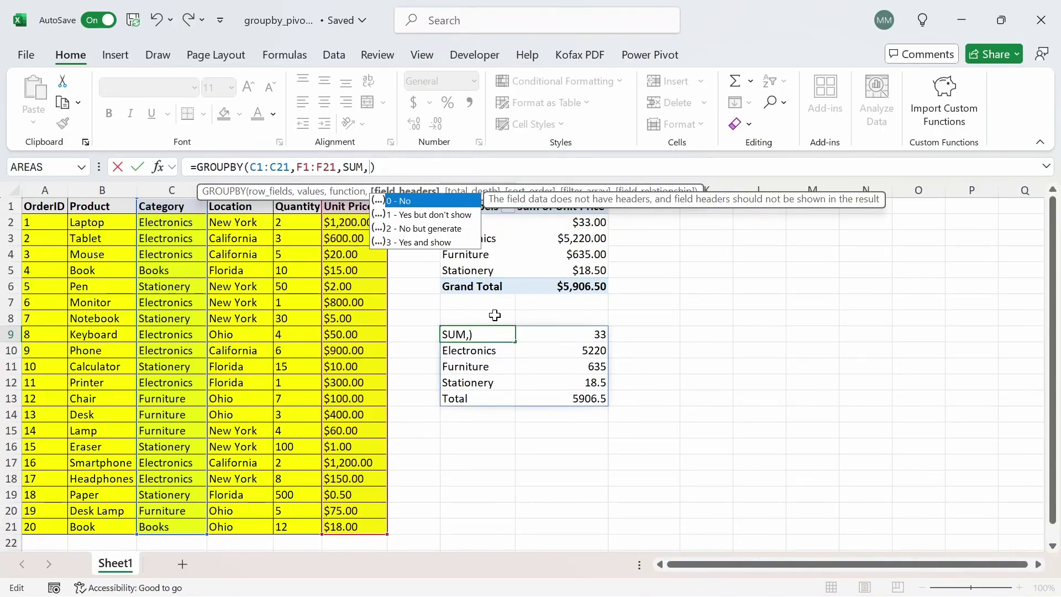
pyautogui.press('Down')
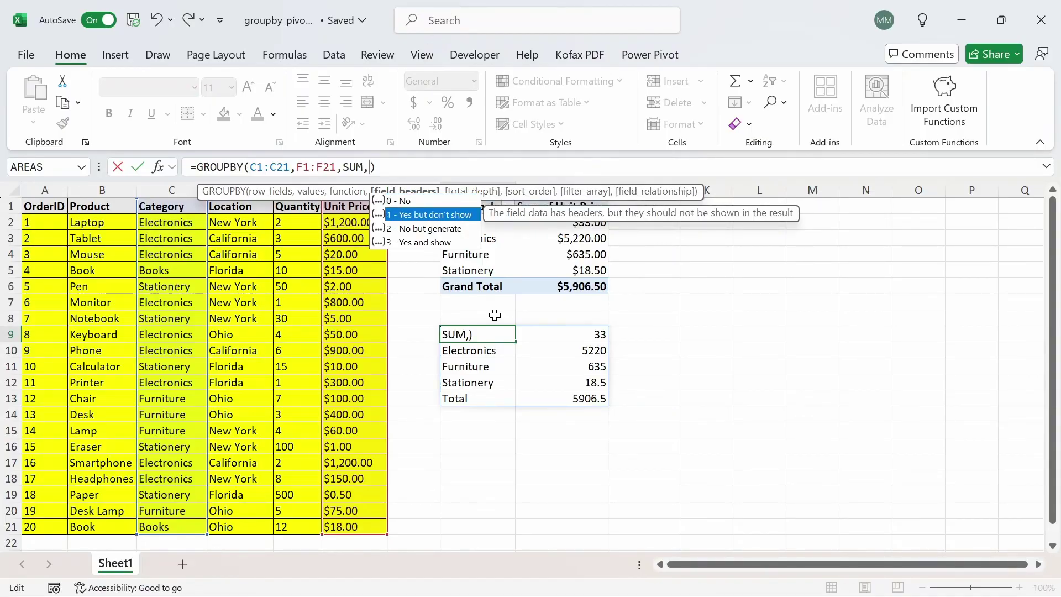
pyautogui.press('Down')
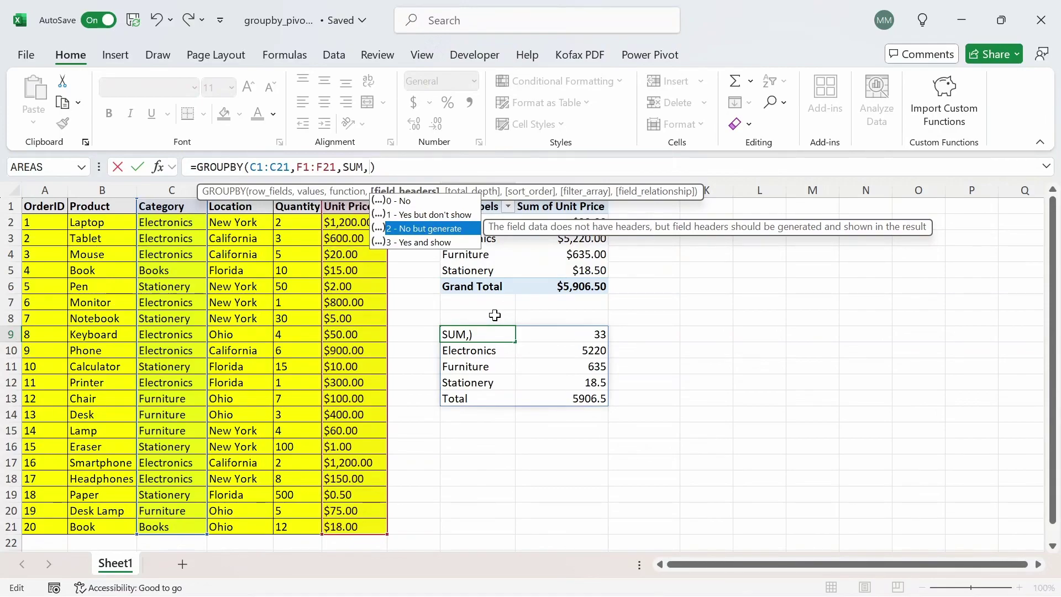
pyautogui.press('Down')
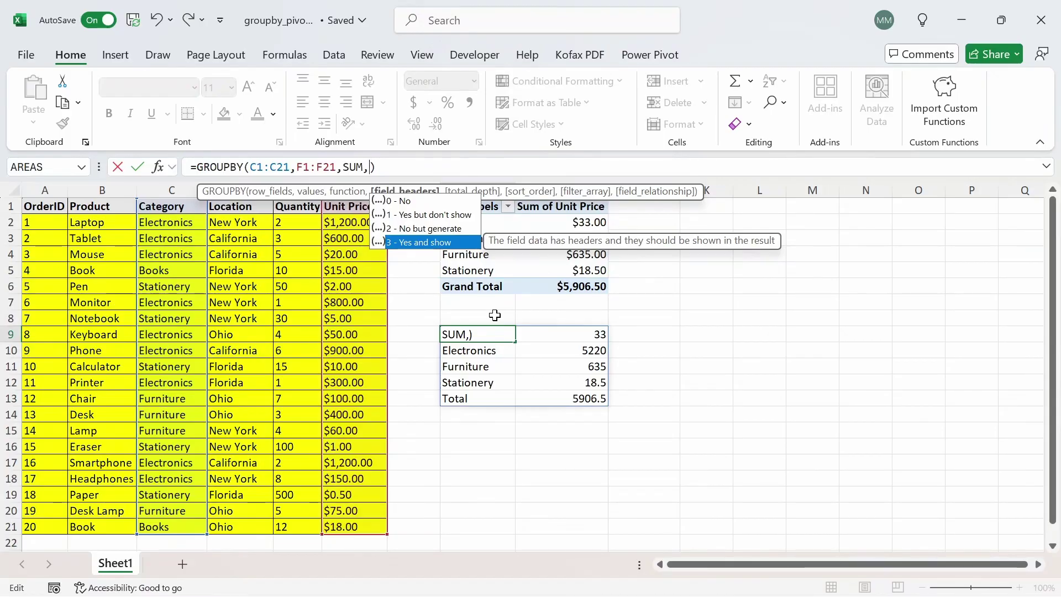
pyautogui.press('Tab')
pyautogui.press('Return')
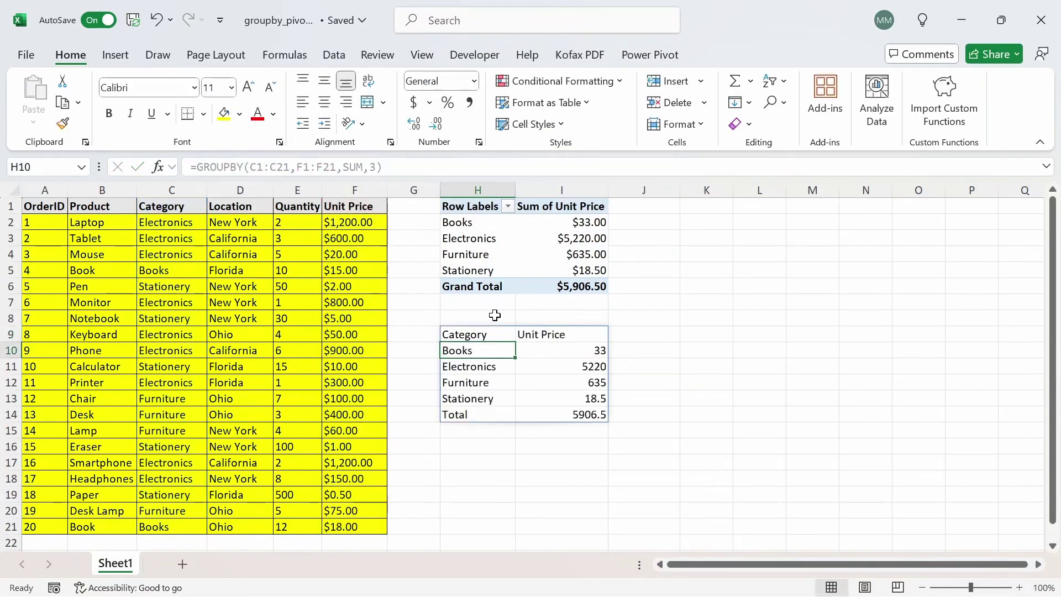
pyautogui.press('Up')
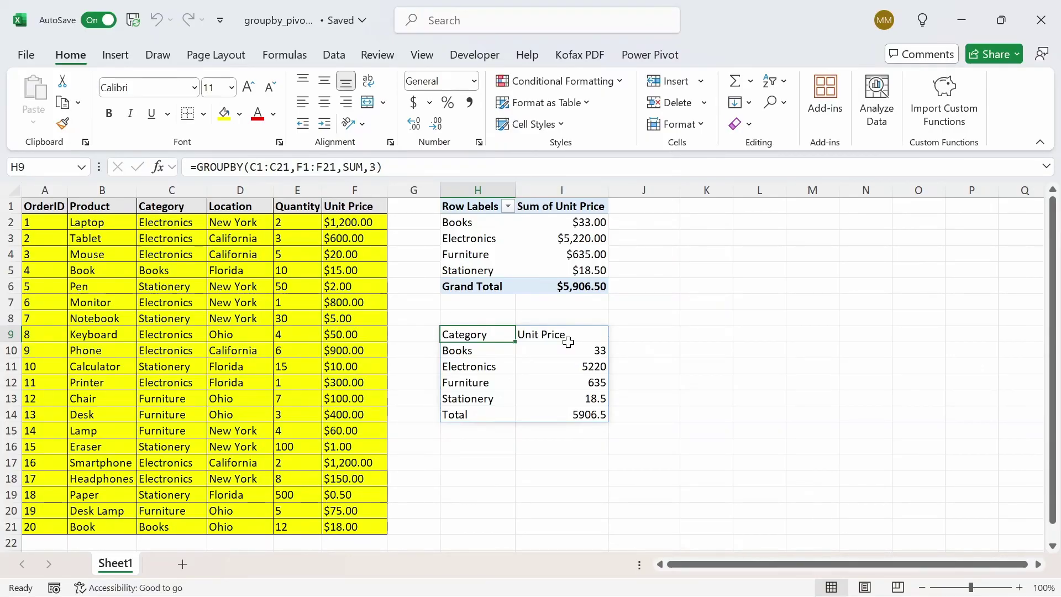
# Add Unit Price to the pivot table's values a second time.
pyautogui.click(565, 254)
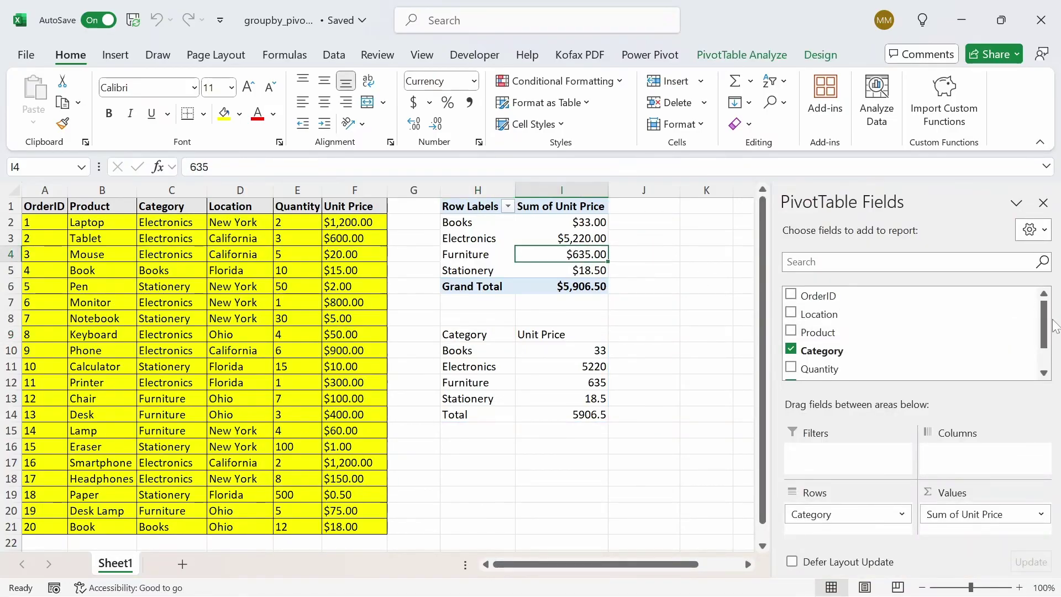
pyautogui.scroll(-1, 858, 356)
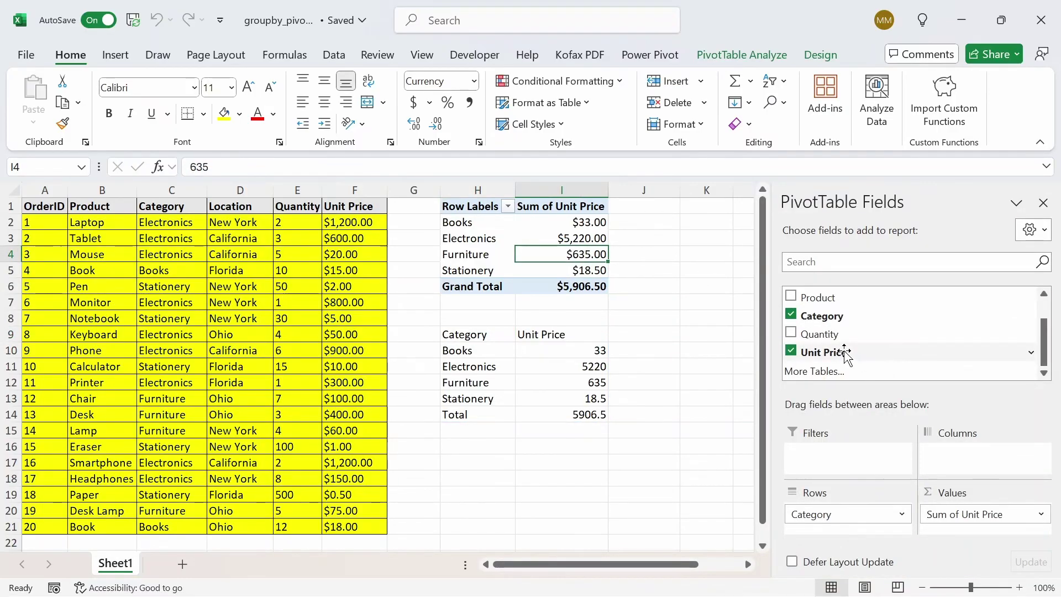
pyautogui.moveTo(844, 352); pyautogui.dragTo(979, 526)
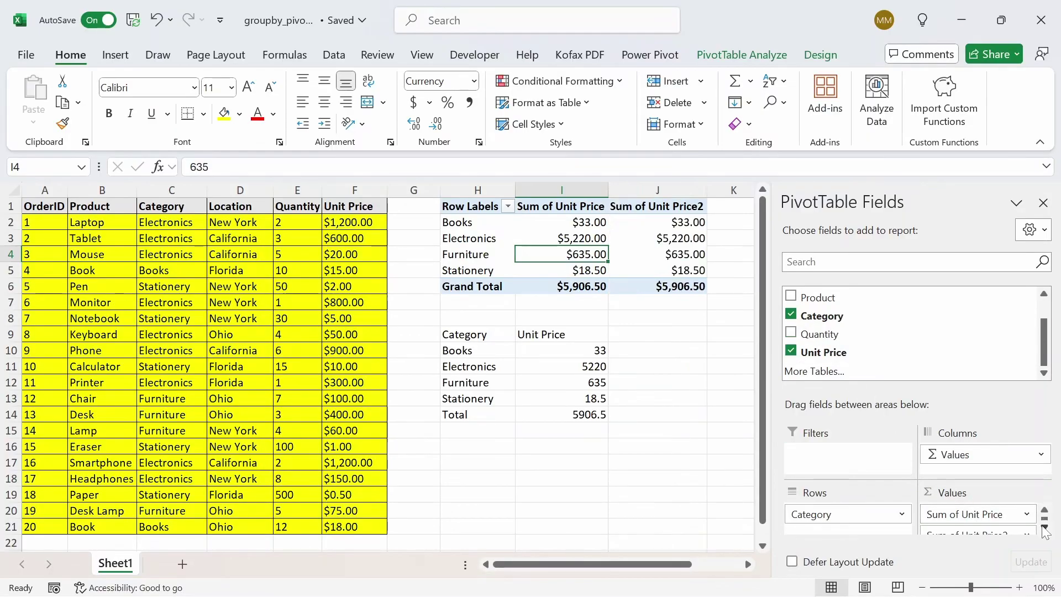
# Show the second Unit Price value field of the pivot table as % of Grand Total.
pyautogui.click(996, 528)
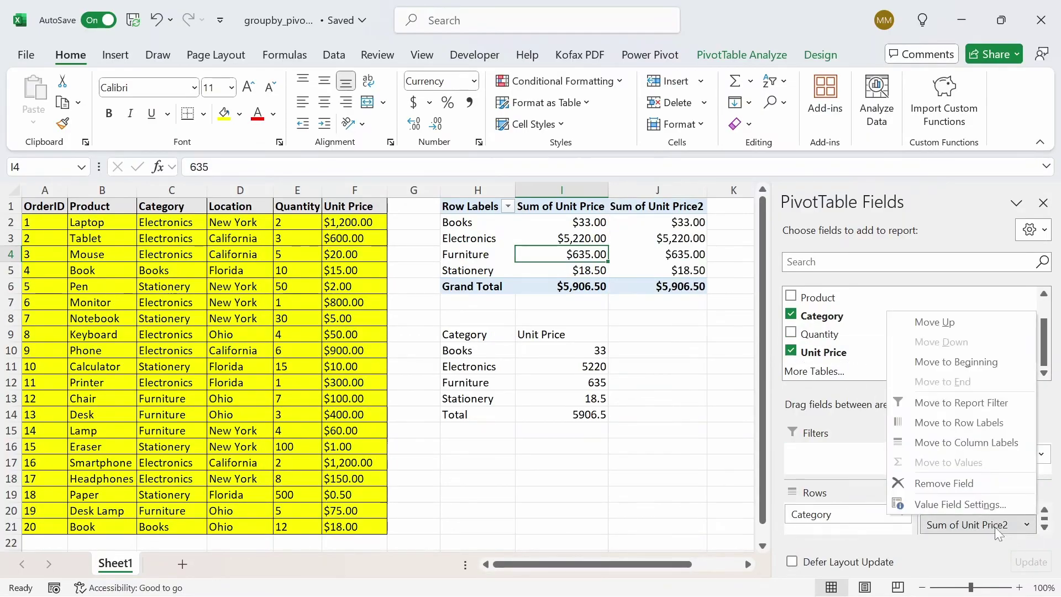
pyautogui.click(990, 507)
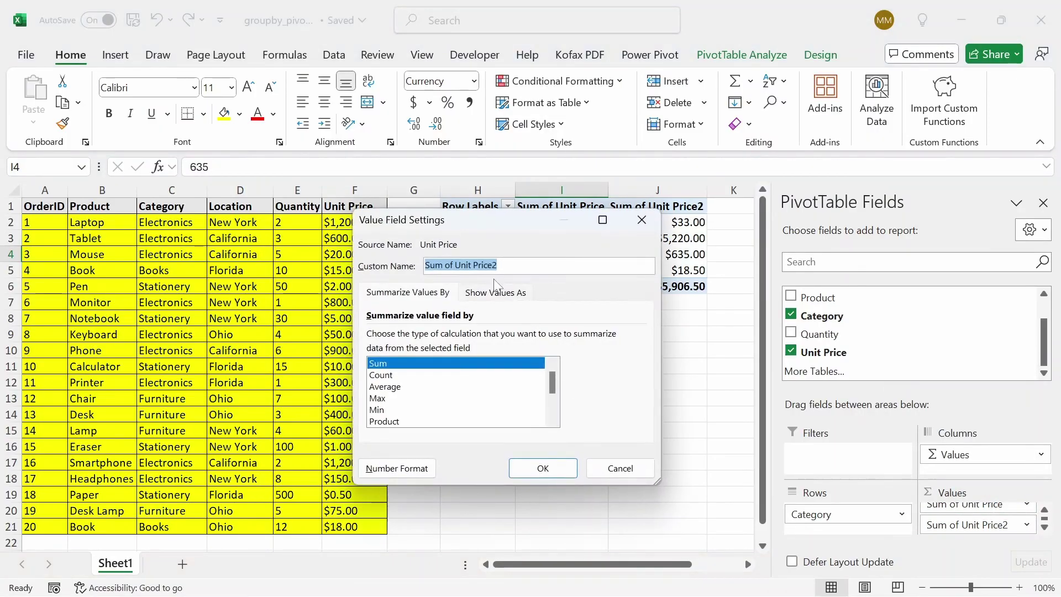
pyautogui.click(495, 291)
pyautogui.click(479, 337)
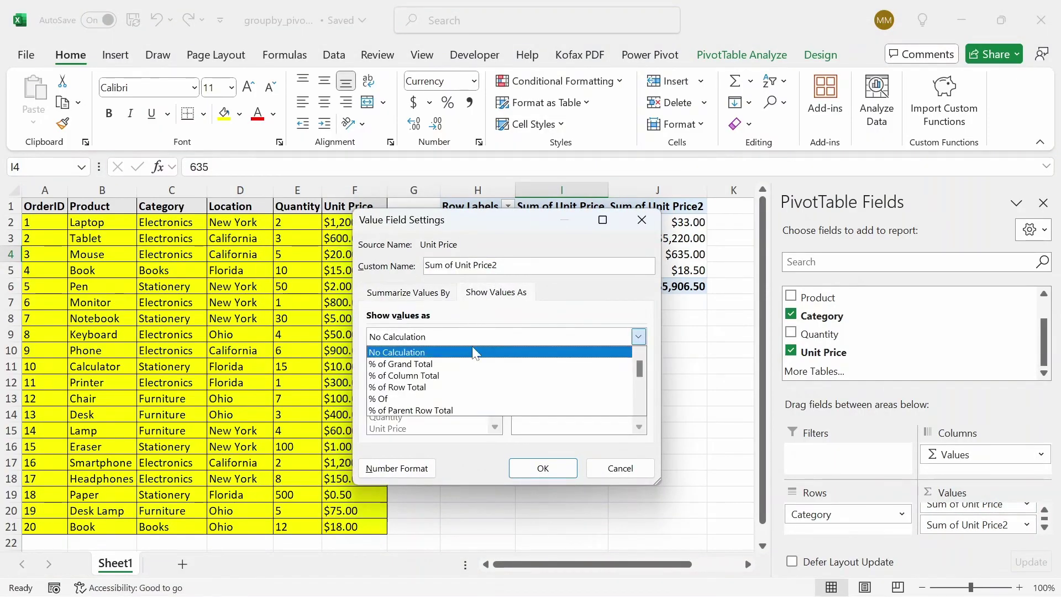
pyautogui.click(440, 355)
pyautogui.press('Return')
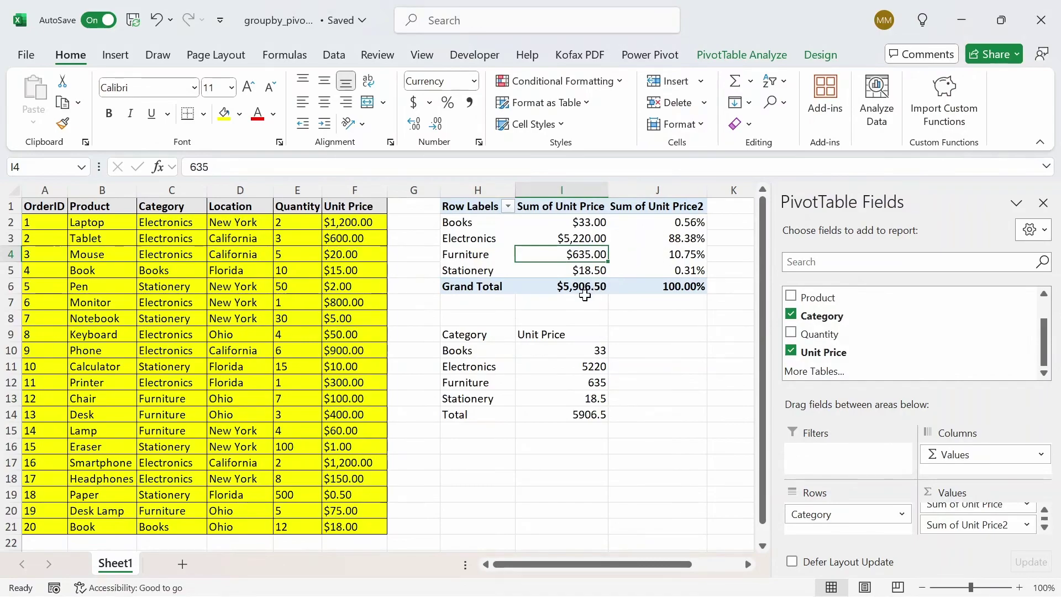
# Replace SUM in the H9 GROUPBY formula with HSTACK(SUM, PERCENTOF) as its function argument.
pyautogui.click(487, 334)
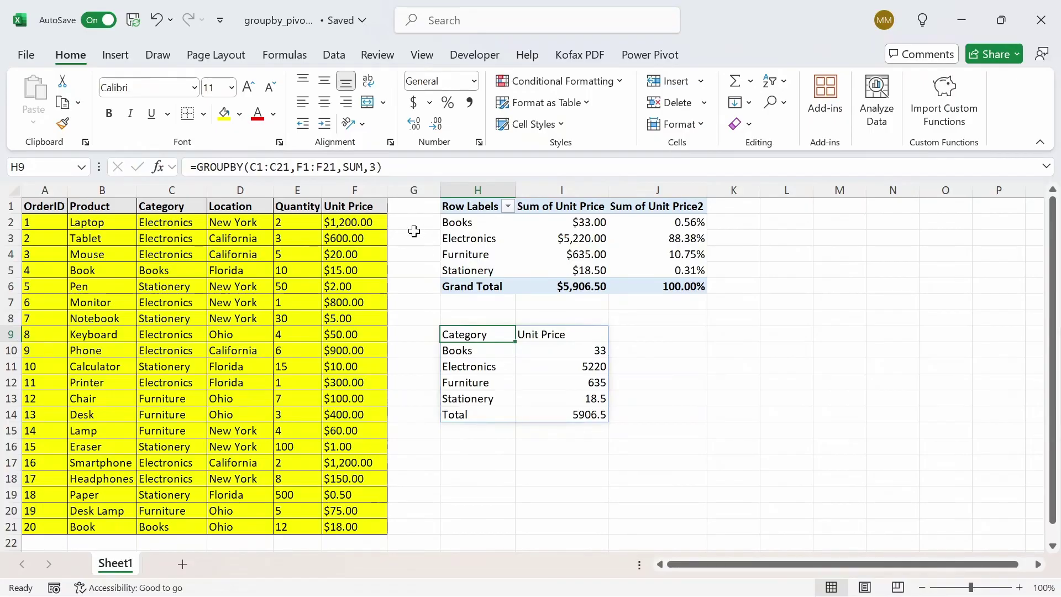
pyautogui.click(344, 167)
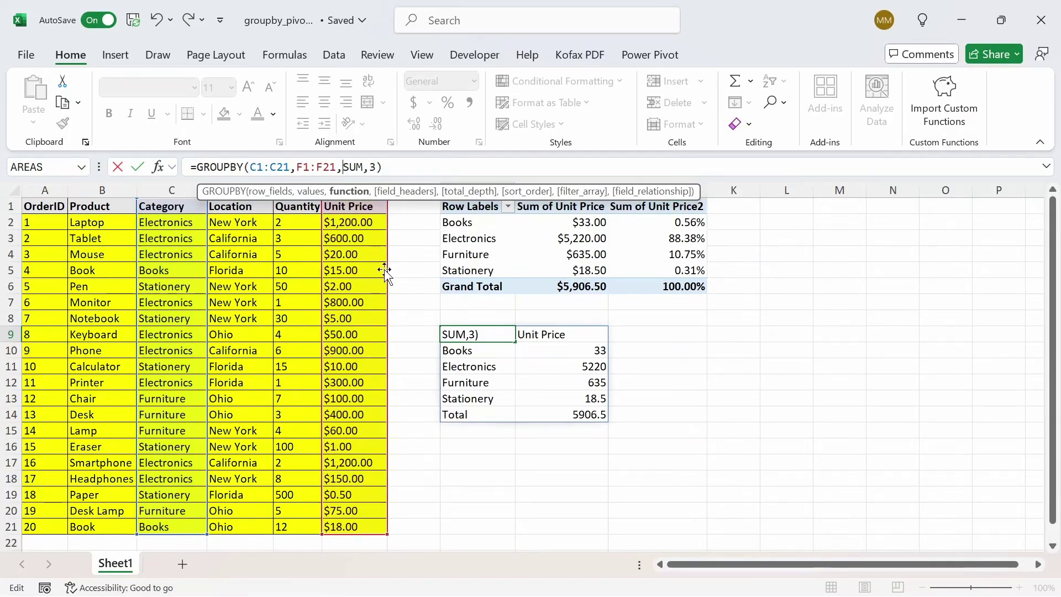
pyautogui.write('HSTACK(')
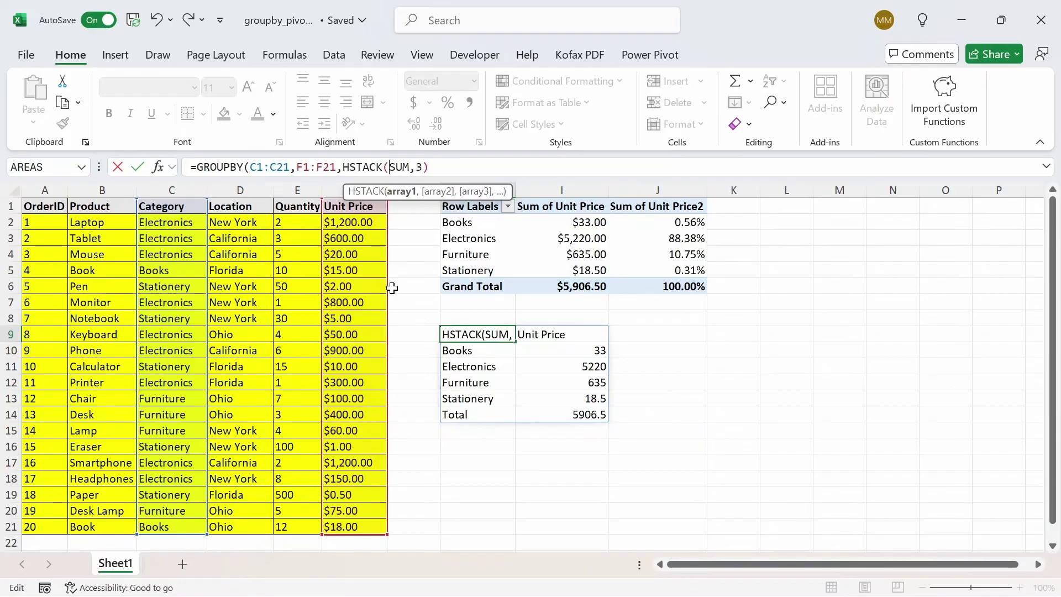
pyautogui.press('Right')
pyautogui.press('Right')
pyautogui.press('Right')
pyautogui.write(', ')
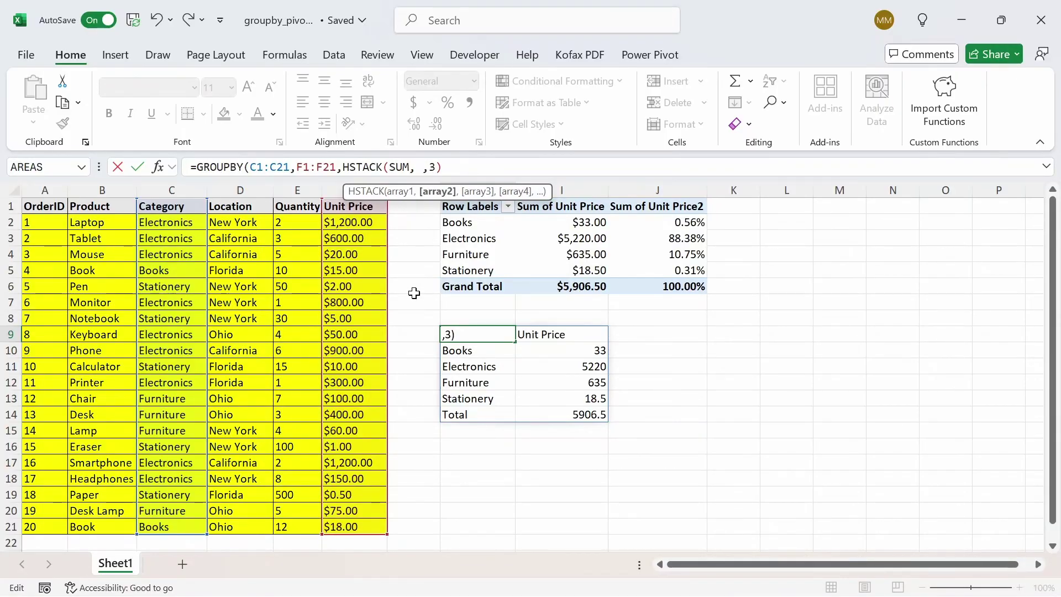
pyautogui.write('PERCE')
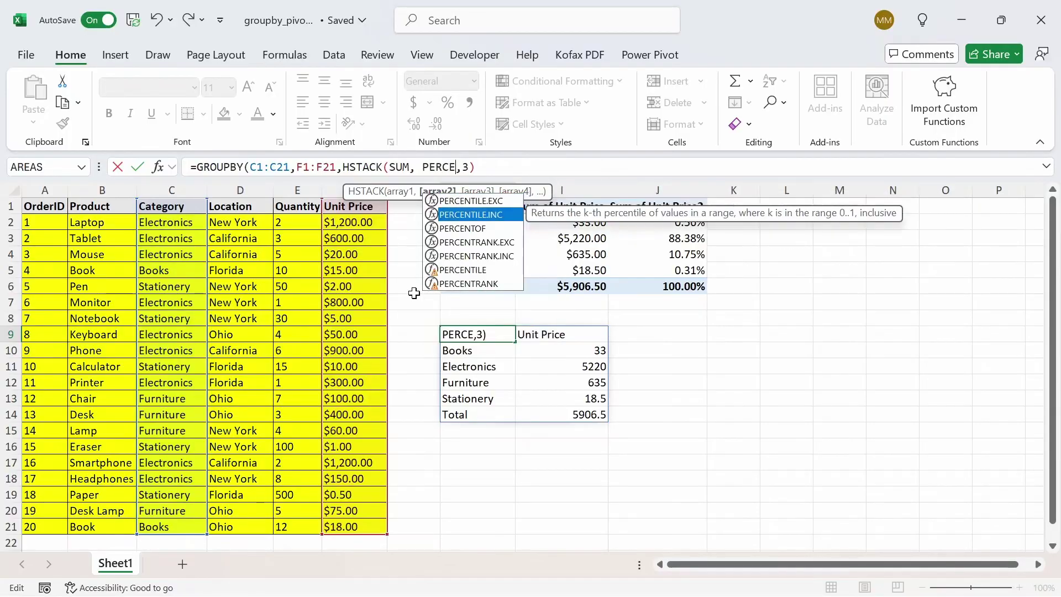
pyautogui.press('Tab')
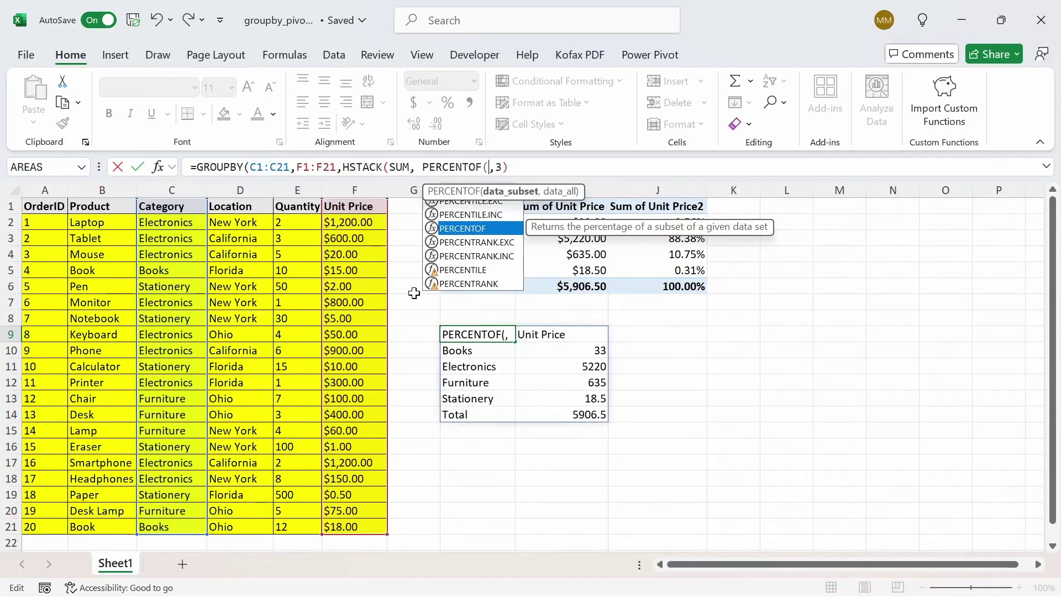
pyautogui.press('BackSpace')
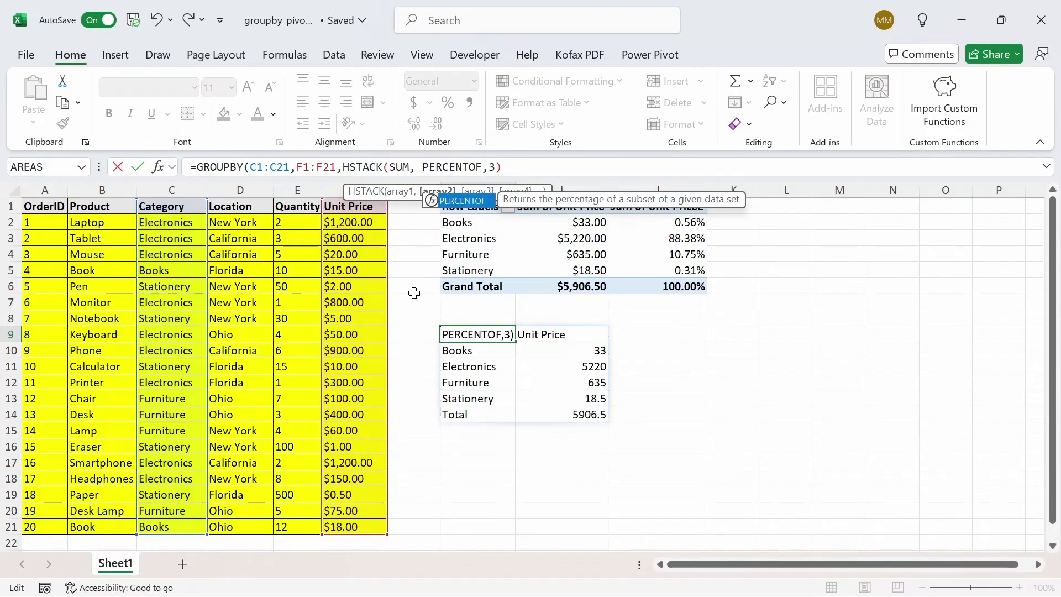
pyautogui.write(')')
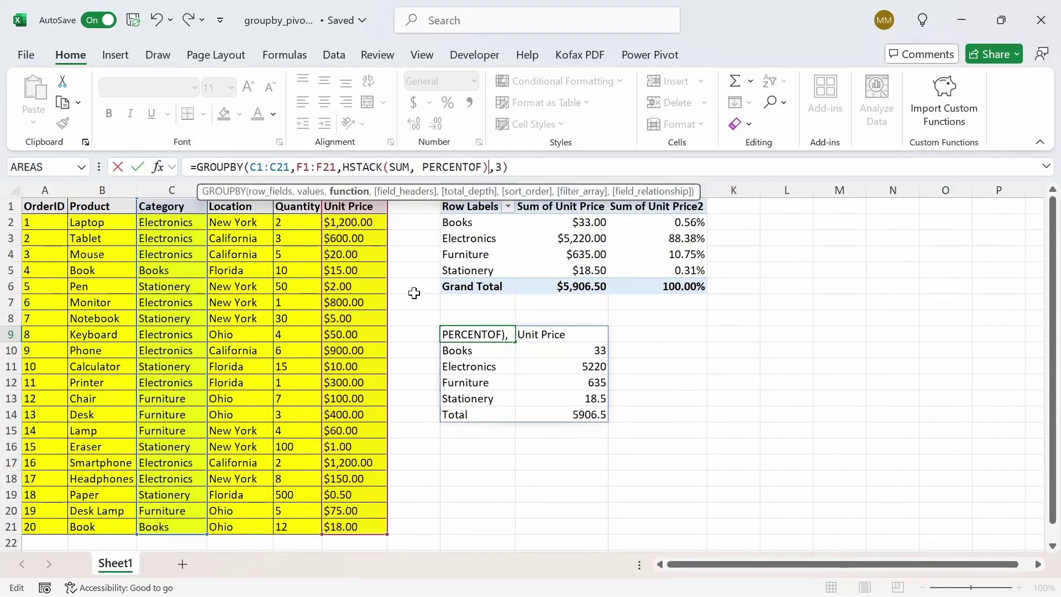
pyautogui.press('Return')
# Format the SUM results in I11:I15 as Currency.
pyautogui.press('Right')
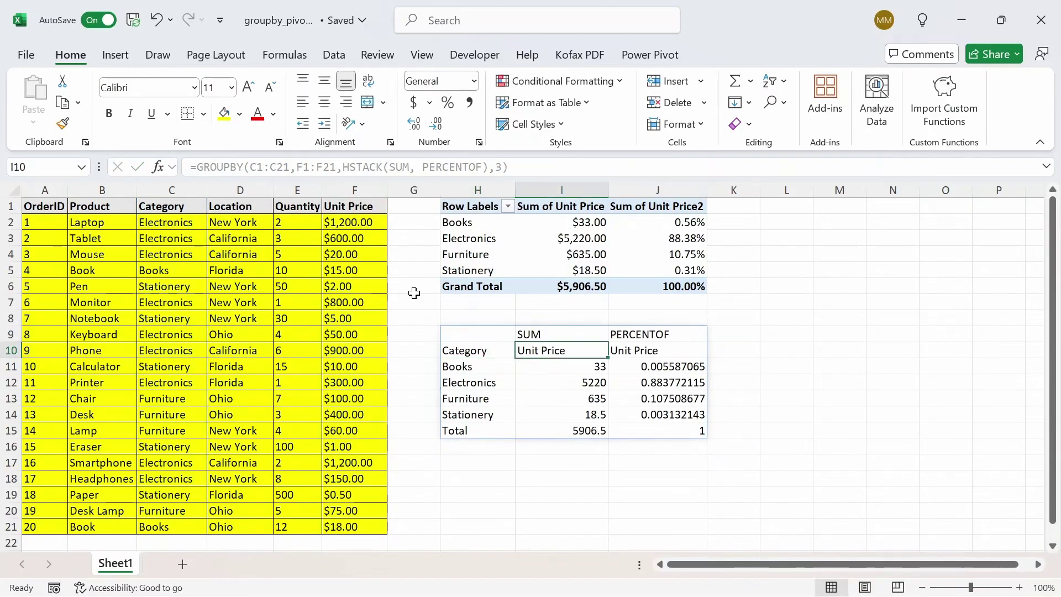
pyautogui.press('Down')
pyautogui.press('Down')
pyautogui.press('Right')
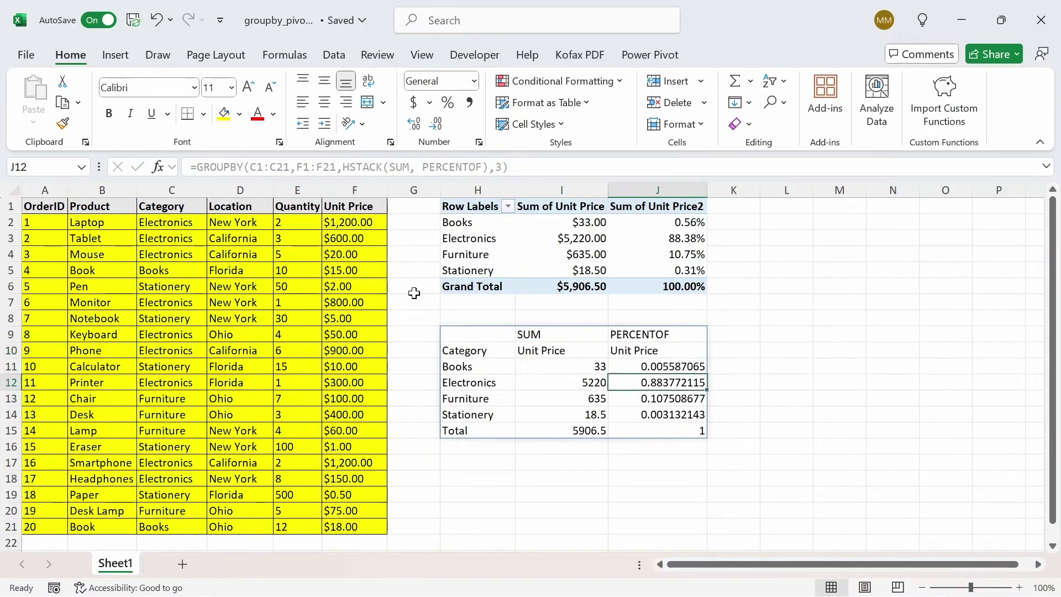
pyautogui.press('Up')
pyautogui.press('Up')
pyautogui.press('Down')
pyautogui.press('Left')
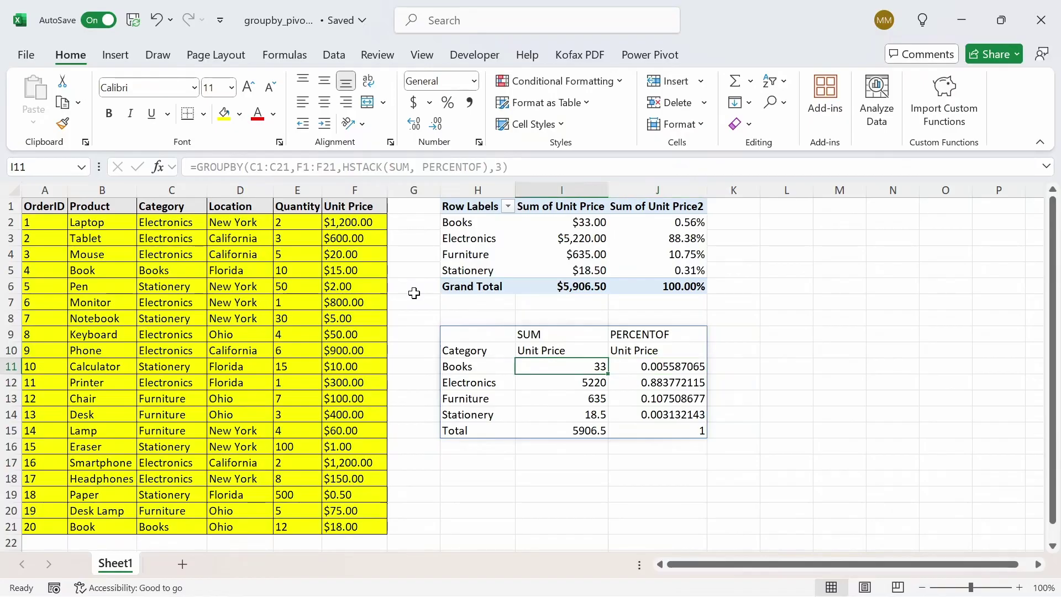
pyautogui.hotkey('ctrl', 'shift', 'Down')
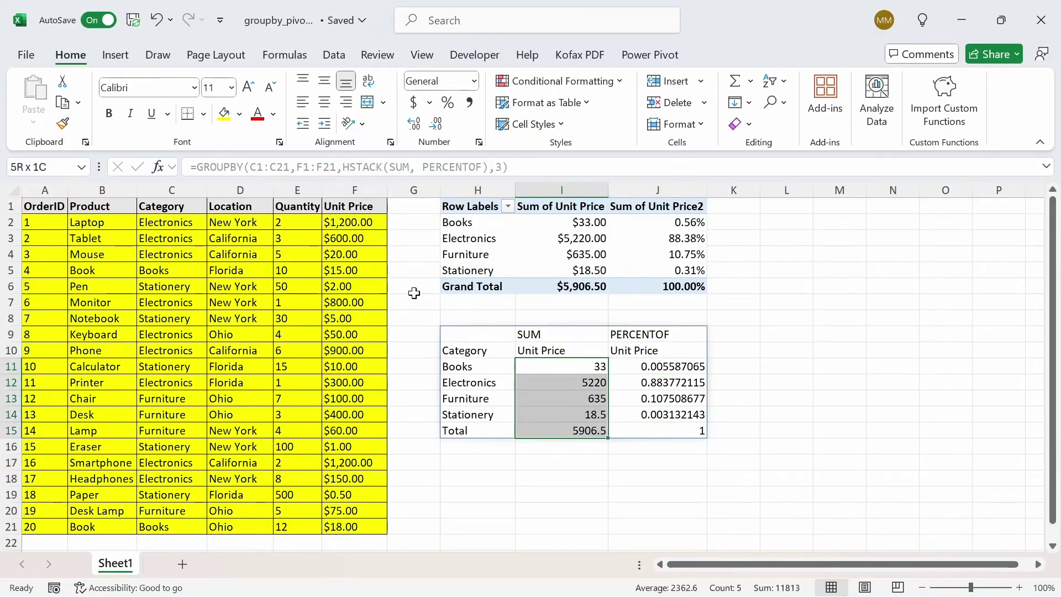
pyautogui.click(474, 81)
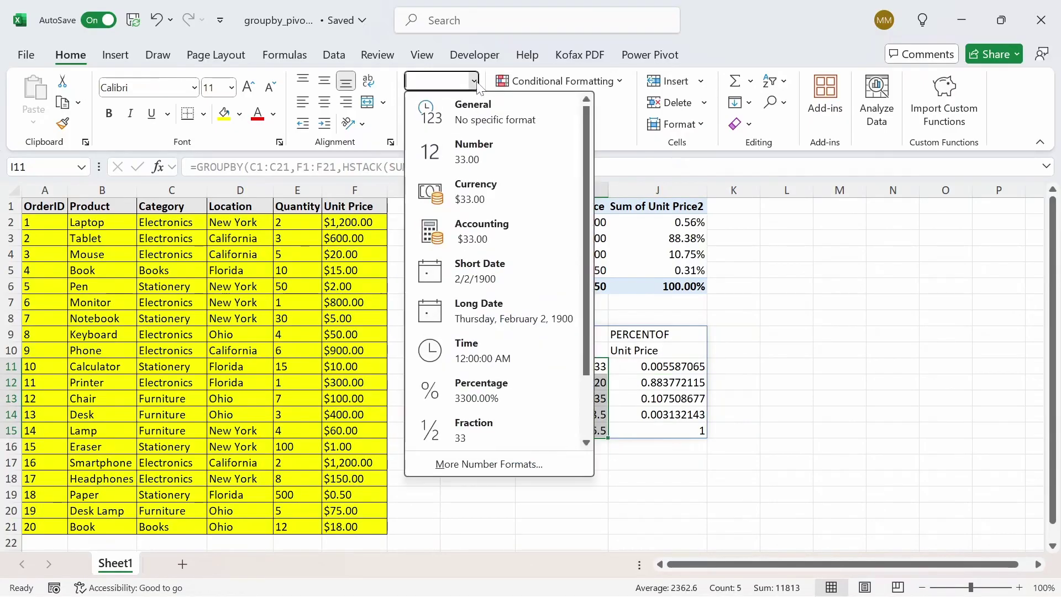
pyautogui.click(490, 188)
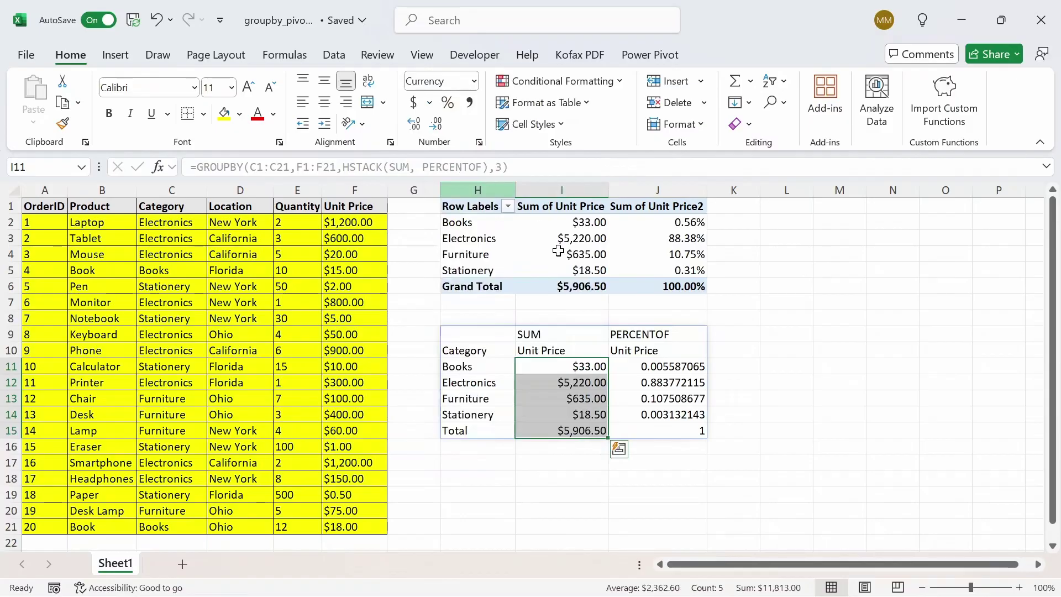
# Format the PERCENTOF results in J11:J15 as percentages.
pyautogui.click(653, 367)
pyautogui.hotkey('ctrl', 'shift', 'Down')
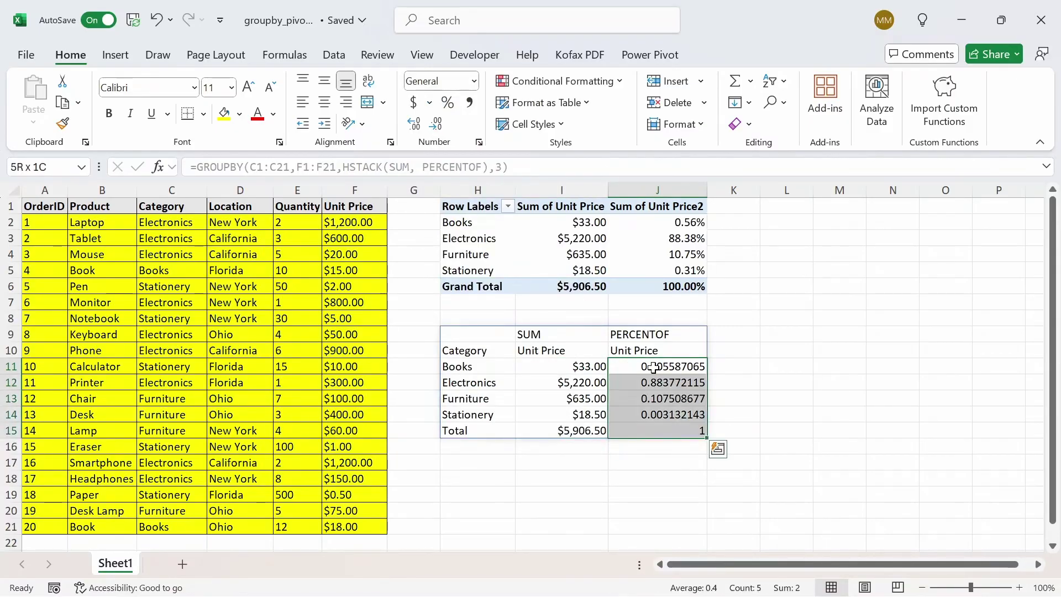
pyautogui.click(447, 103)
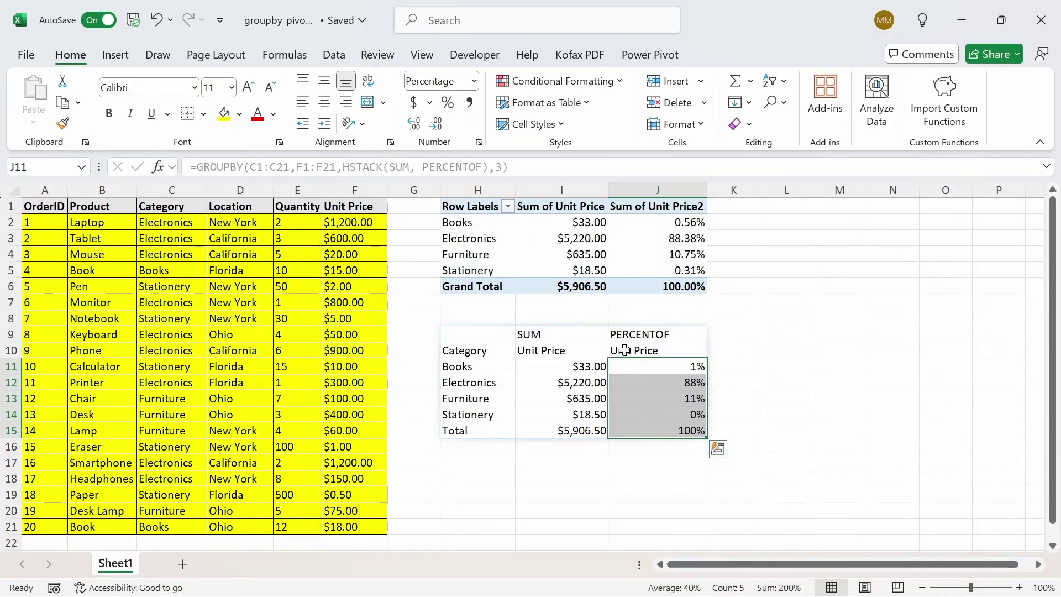
# Set the field headers argument of the H9 GROUPBY formula to 0 (No).
pyautogui.click(478, 336)
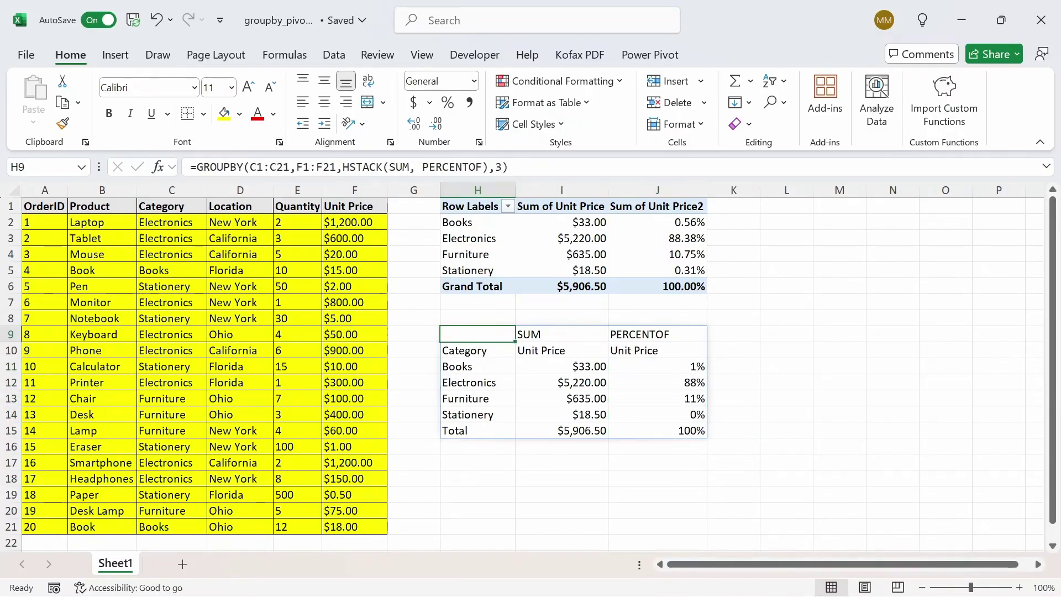
pyautogui.click(501, 167)
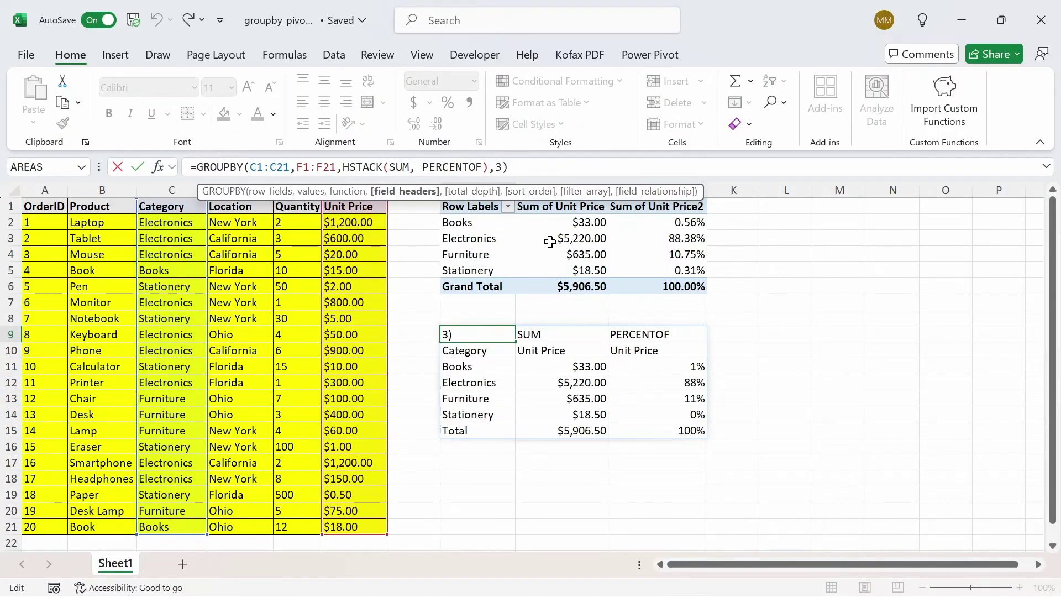
pyautogui.press('BackSpace')
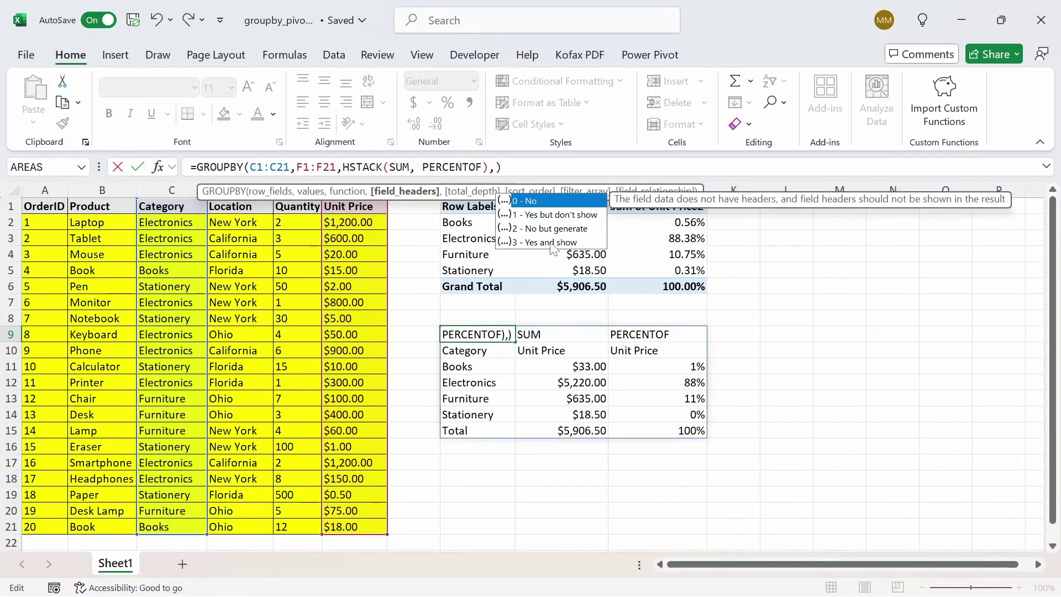
pyautogui.write('0')
pyautogui.press('Return')
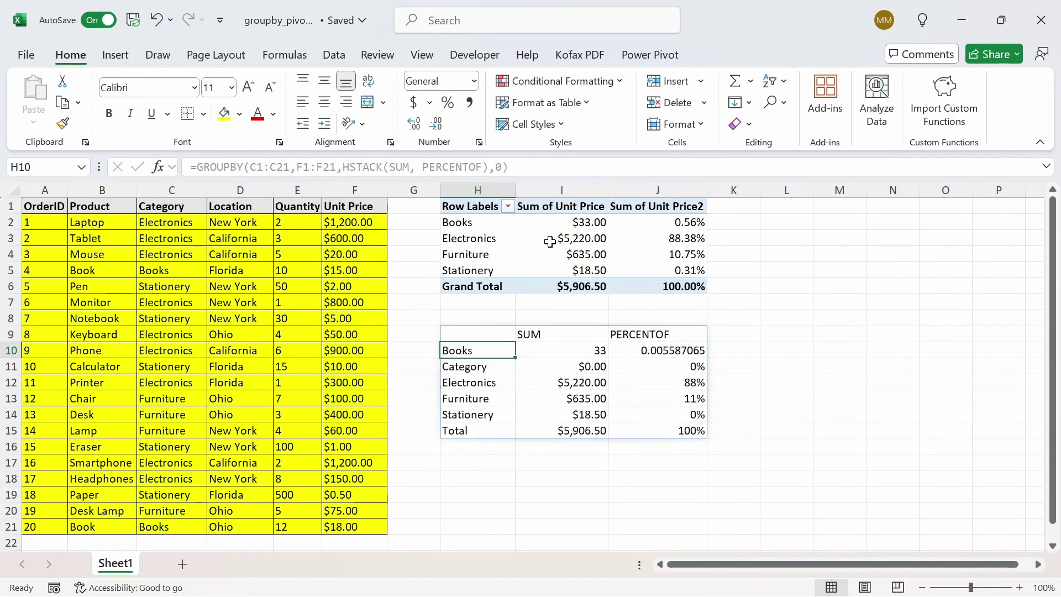
pyautogui.press('Right')
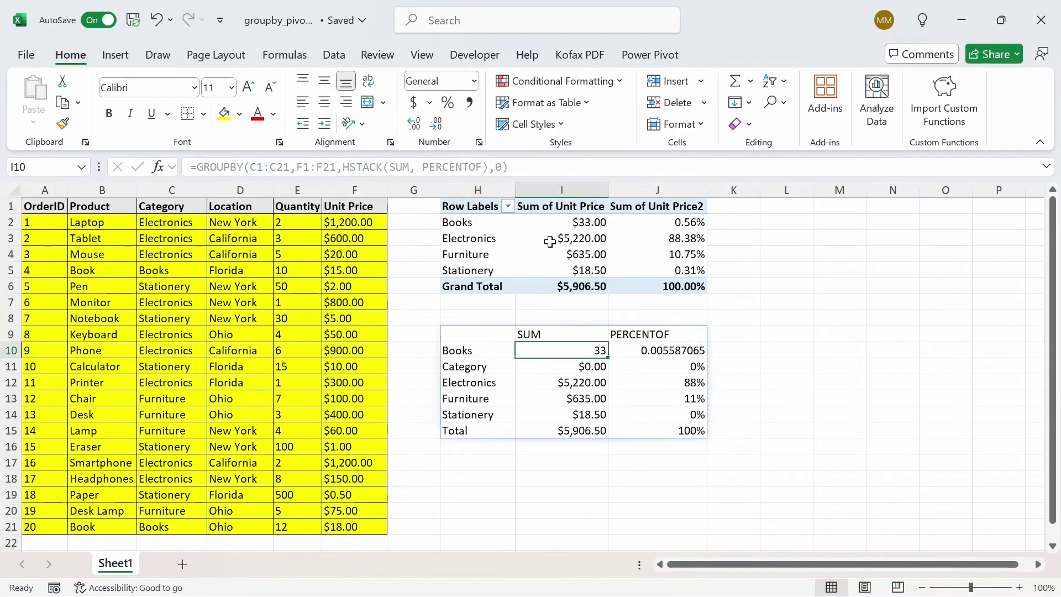
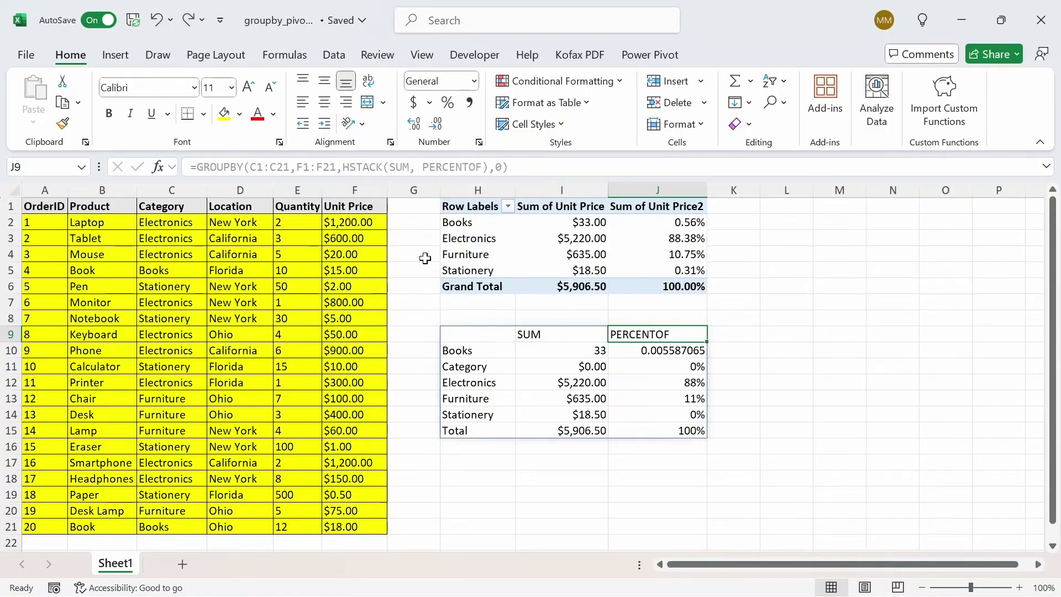
# Reduce the function argument of the H9 GROUPBY formula to SUM alone by removing HSTACK and PERCENTOF.
pyautogui.click(481, 330)
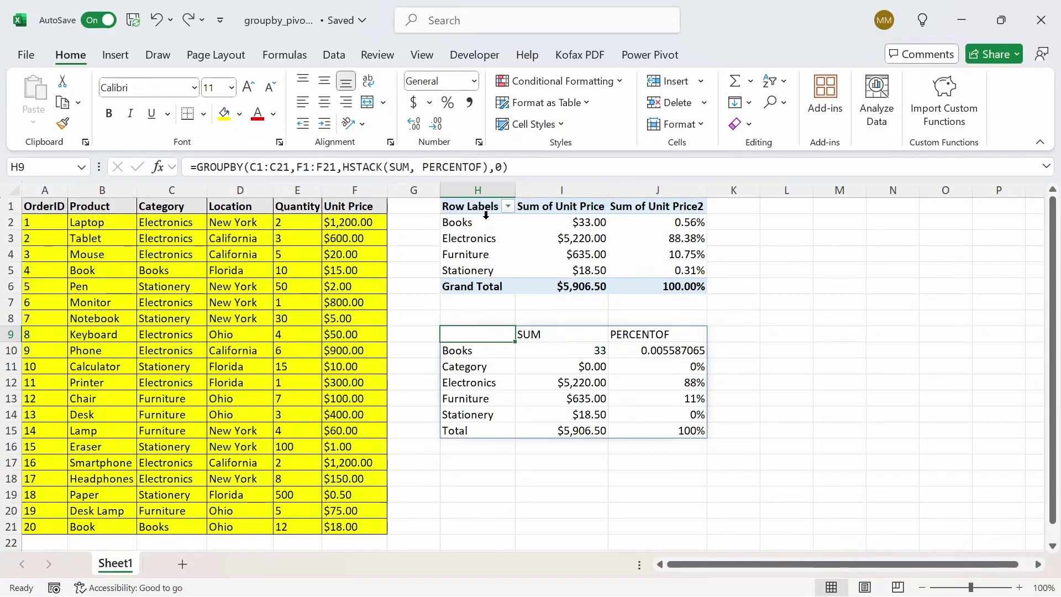
pyautogui.click(492, 166)
pyautogui.write('\\')
pyautogui.press('BackSpace')
pyautogui.press('BackSpace')
pyautogui.press('BackSpace')
pyautogui.press('BackSpace')
pyautogui.press('BackSpace')
pyautogui.press('BackSpace')
pyautogui.press('BackSpace')
pyautogui.press('BackSpace')
pyautogui.press('BackSpace')
pyautogui.press('BackSpace')
pyautogui.press('BackSpace')
pyautogui.press('BackSpace')
pyautogui.press('BackSpace')
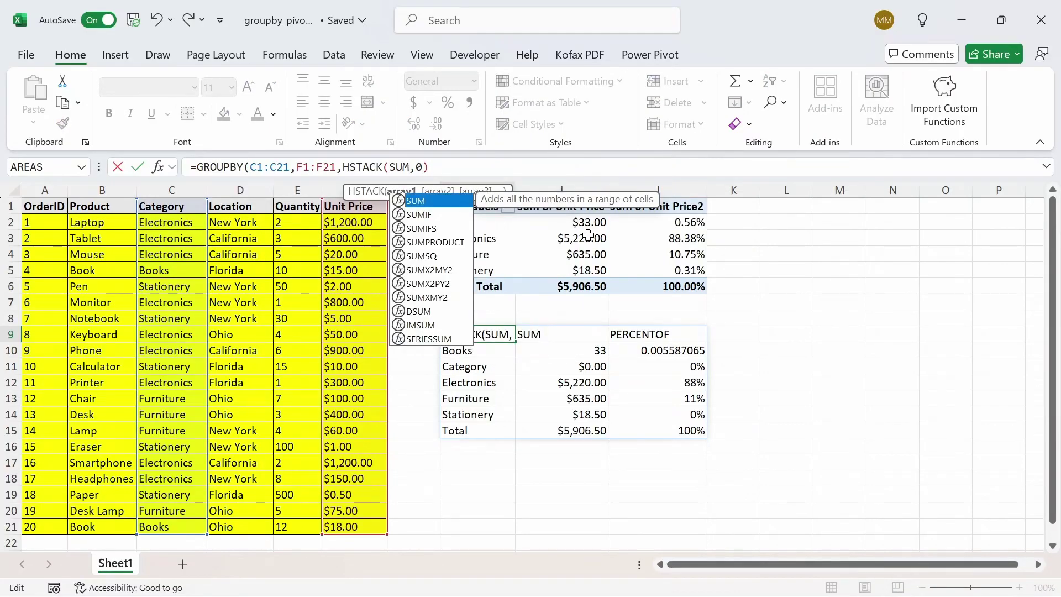
pyautogui.press('Left')
pyautogui.press('Left')
pyautogui.press('Left')
pyautogui.press('BackSpace')
pyautogui.press('BackSpace')
pyautogui.press('BackSpace')
pyautogui.press('BackSpace')
pyautogui.press('BackSpace')
pyautogui.press('BackSpace')
pyautogui.press('BackSpace')
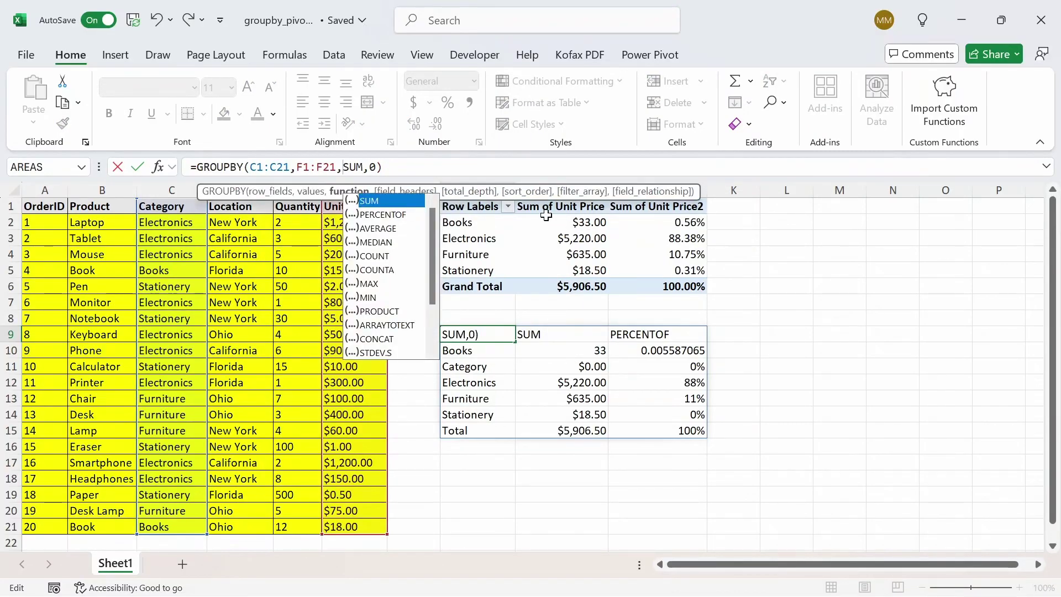
# Extend the row fields range of the H9 GROUPBY formula to C1:D21 so it groups by Category and Location.
pyautogui.press('Left')
pyautogui.press('Left')
pyautogui.press('Left')
pyautogui.press('Left')
pyautogui.press('Left')
pyautogui.press('Left')
pyautogui.press('Left')
pyautogui.press('Left')
pyautogui.press('Left')
pyautogui.press('Left')
pyautogui.press('Left')
pyautogui.press('Left')
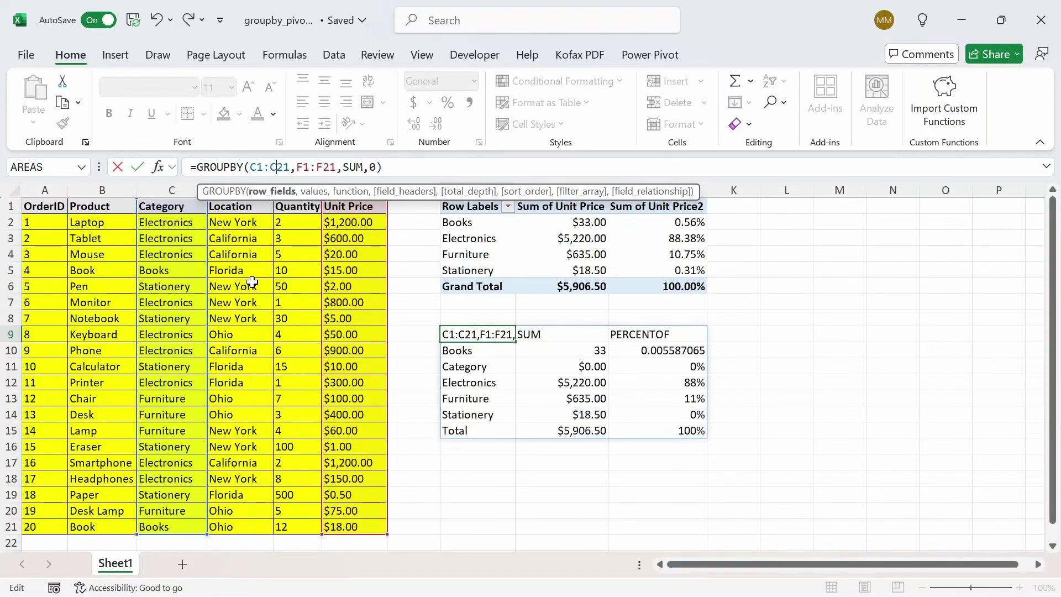
pyautogui.press('Left')
pyautogui.press('Left')
pyautogui.press('Left')
pyautogui.press('Left')
pyautogui.press('Left')
pyautogui.press('Left')
pyautogui.press('Left')
pyautogui.press('Left')
pyautogui.press('Left')
pyautogui.press('Left')
pyautogui.press('BackSpace')
pyautogui.write('D')
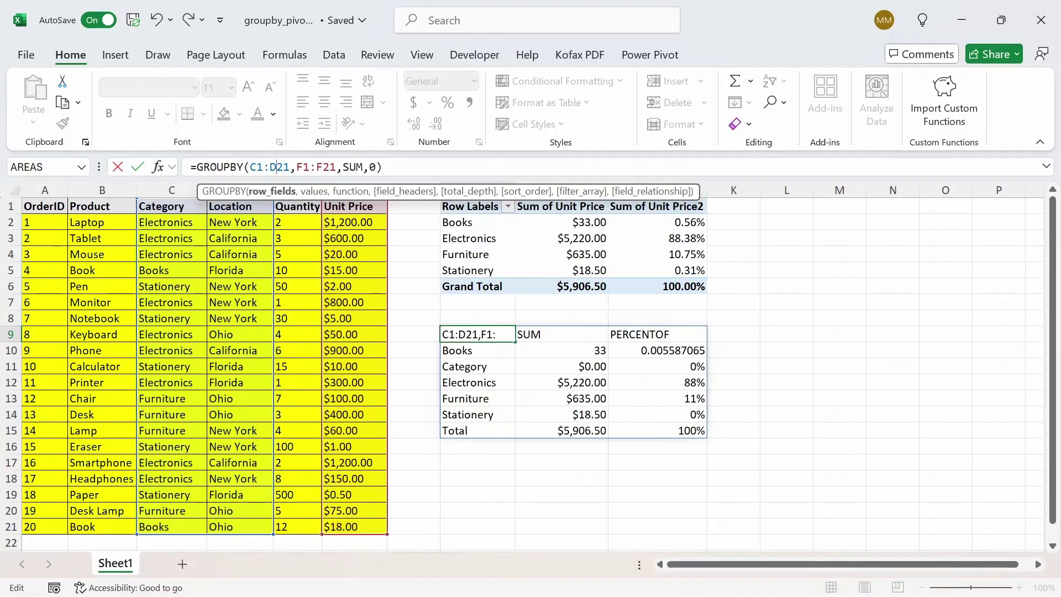
# Set the field headers argument to 3 (Yes and show) and enter the formula =GROUPBY(C1:D21,F1:F21,SUM,3).
pyautogui.press('Right')
pyautogui.press('Right')
pyautogui.press('Right')
pyautogui.press('Right')
pyautogui.press('Right')
pyautogui.press('Right')
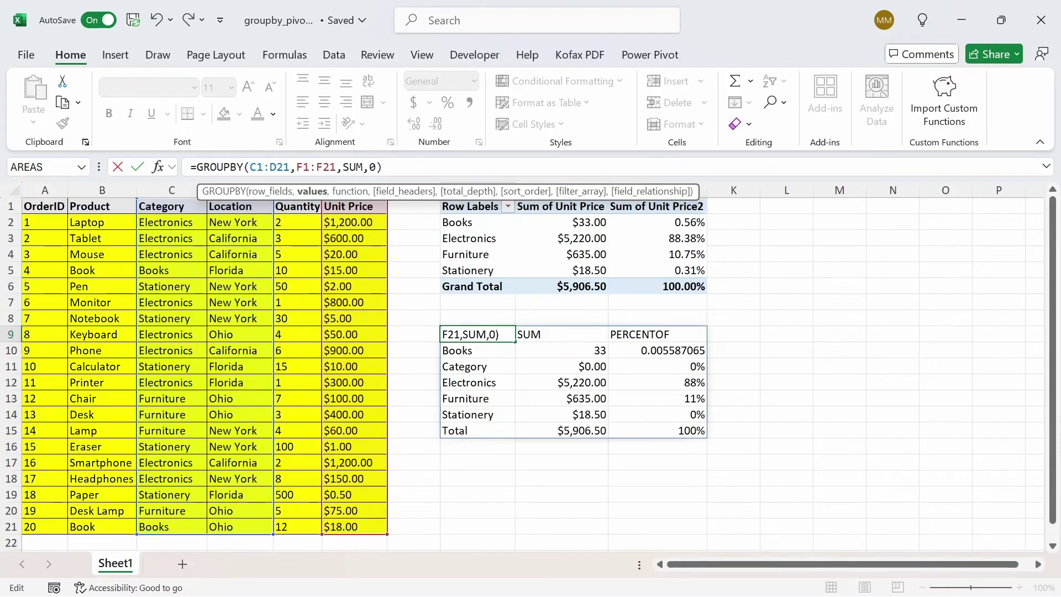
pyautogui.press('Right')
pyautogui.press('Right')
pyautogui.press('Right')
pyautogui.press('Right')
pyautogui.press('Right')
pyautogui.press('Right')
pyautogui.press('Right')
pyautogui.press('Right')
pyautogui.press('Right')
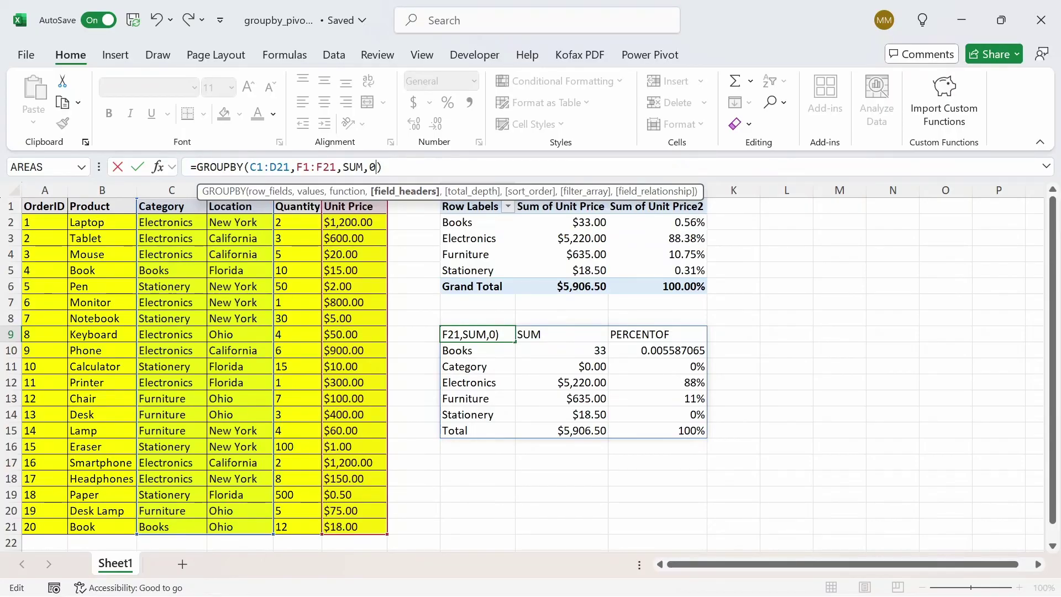
pyautogui.press('BackSpace')
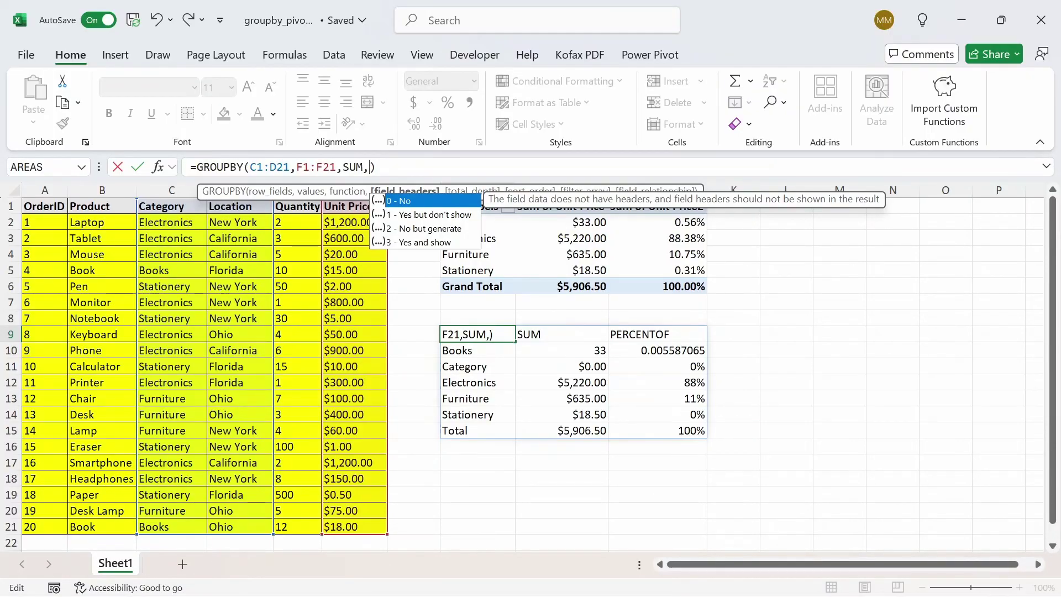
pyautogui.write('3')
pyautogui.press('Return')
# Format the grouped Unit Price results in J10:J20 as Currency.
pyautogui.click(478, 334)
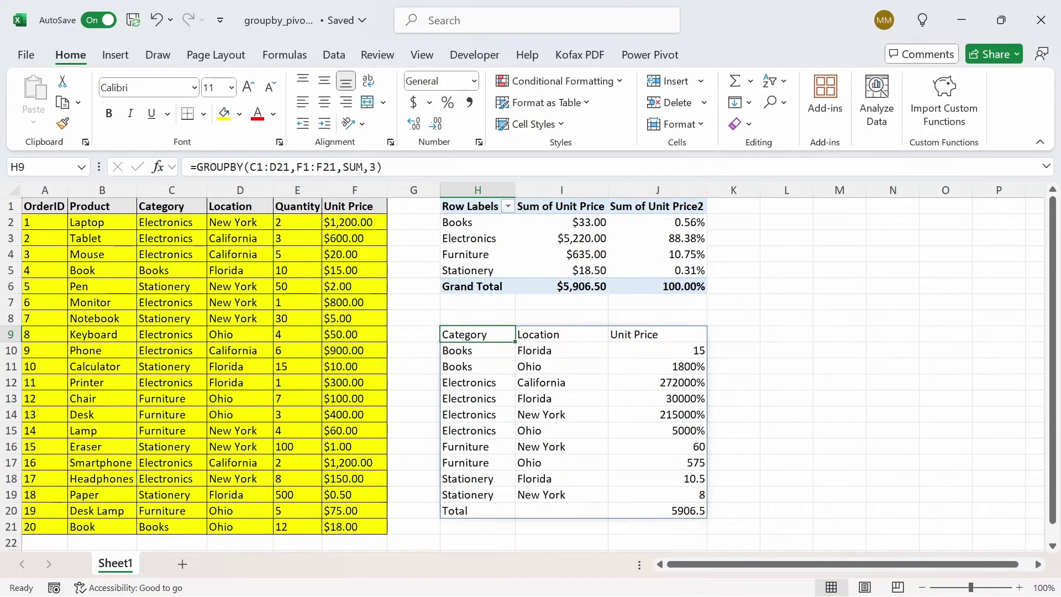
pyautogui.click(561, 334)
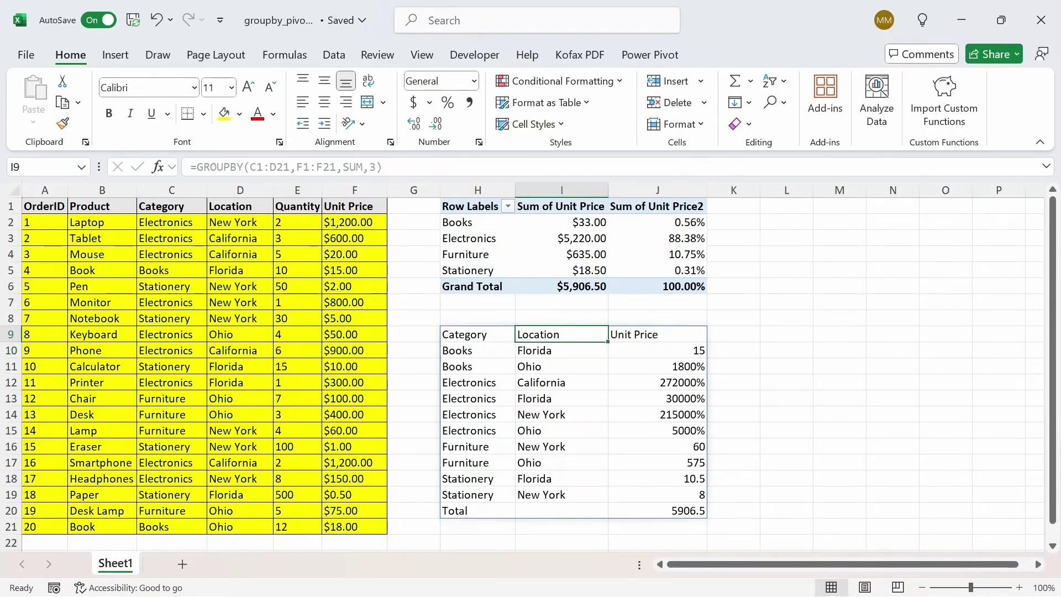
pyautogui.click(657, 334)
pyautogui.click(657, 350)
pyautogui.hotkey('ctrl', 'shift', 'Down')
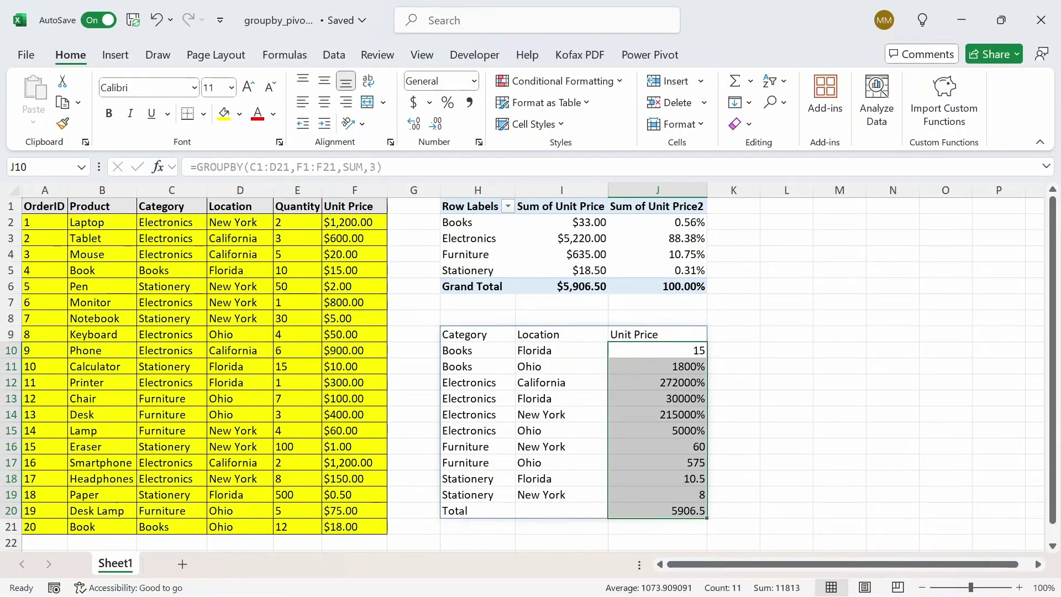
pyautogui.click(474, 81)
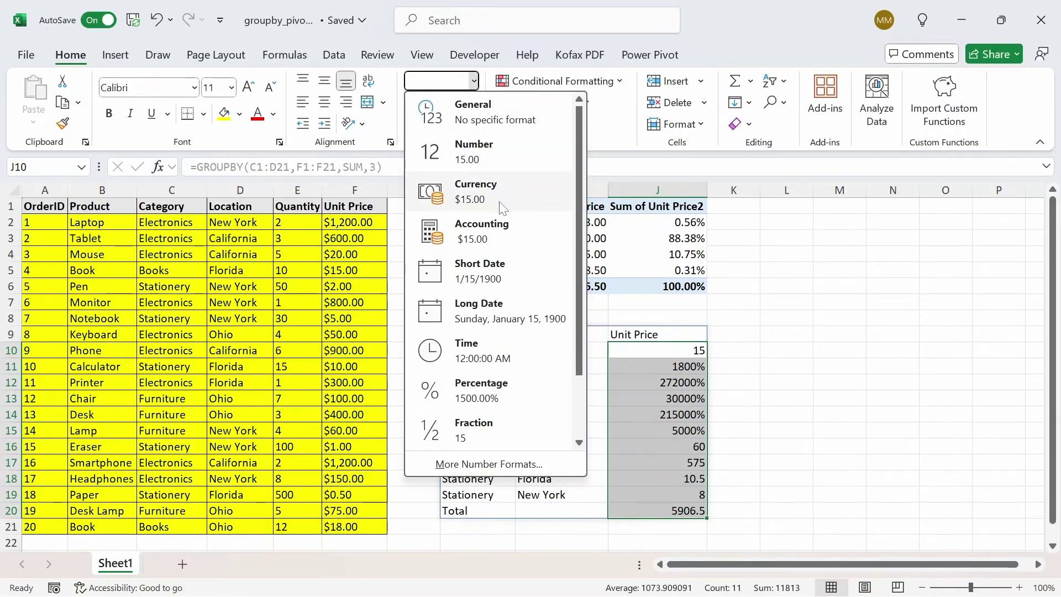
pyautogui.click(473, 194)
pyautogui.click(467, 334)
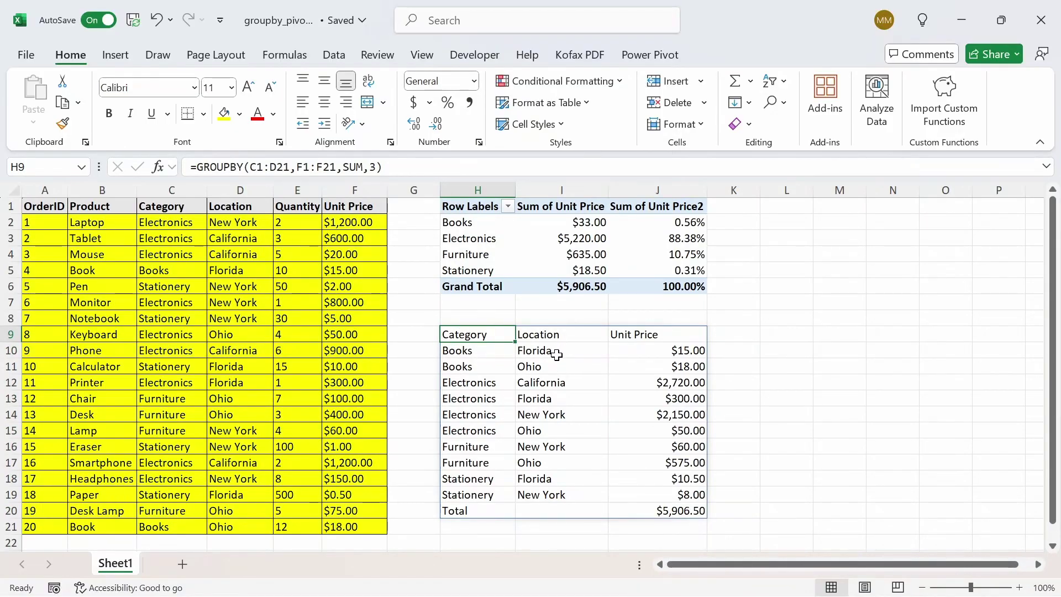
# Examine the Unit Price listed for individual Category and Location combinations in the grouped results.
pyautogui.click(489, 350)
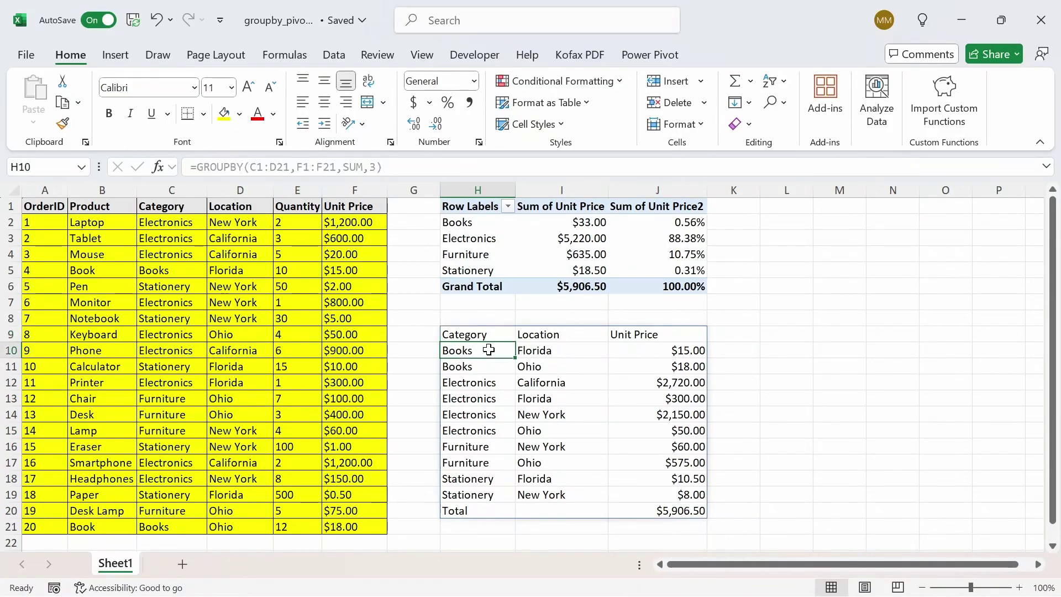
pyautogui.click(549, 351)
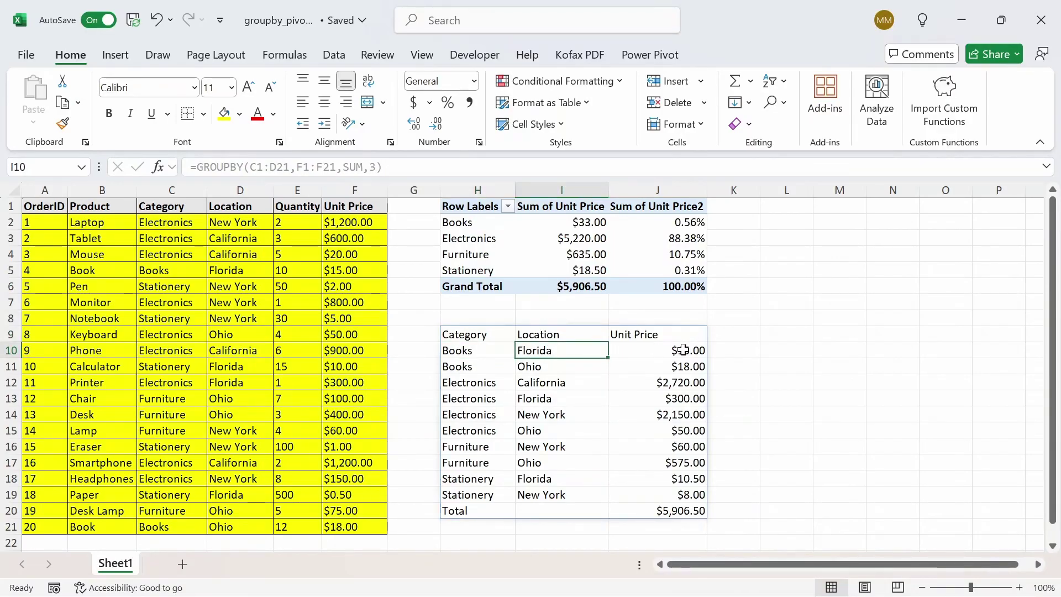
pyautogui.click(471, 367)
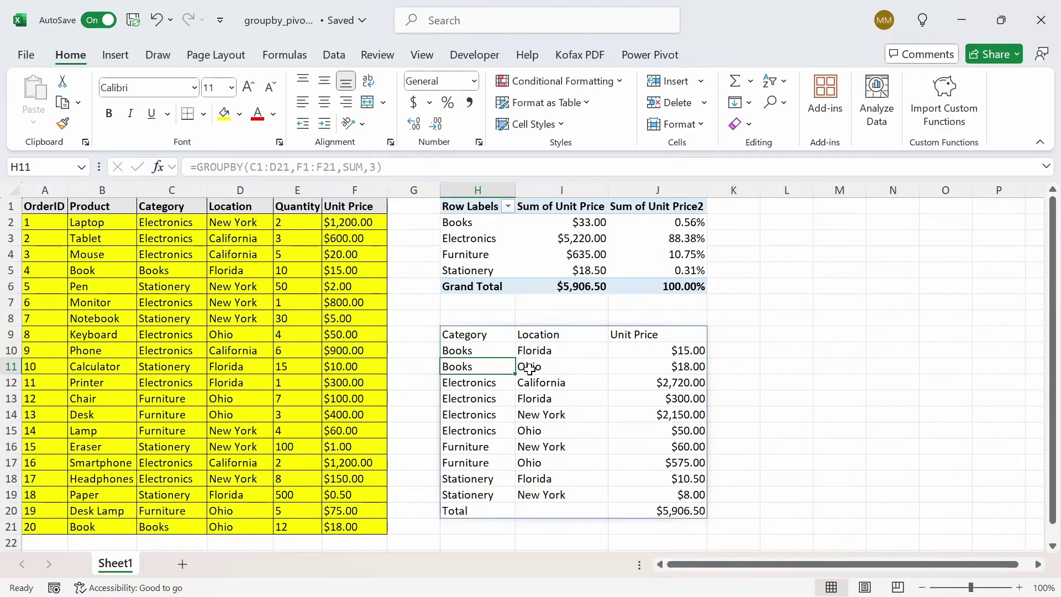
pyautogui.click(553, 368)
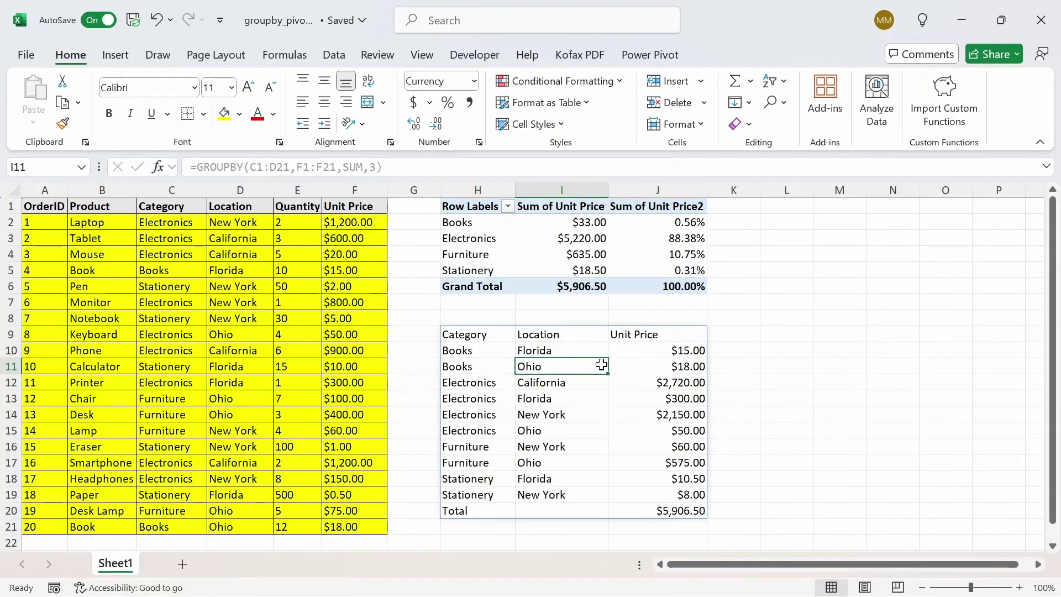
pyautogui.click(465, 416)
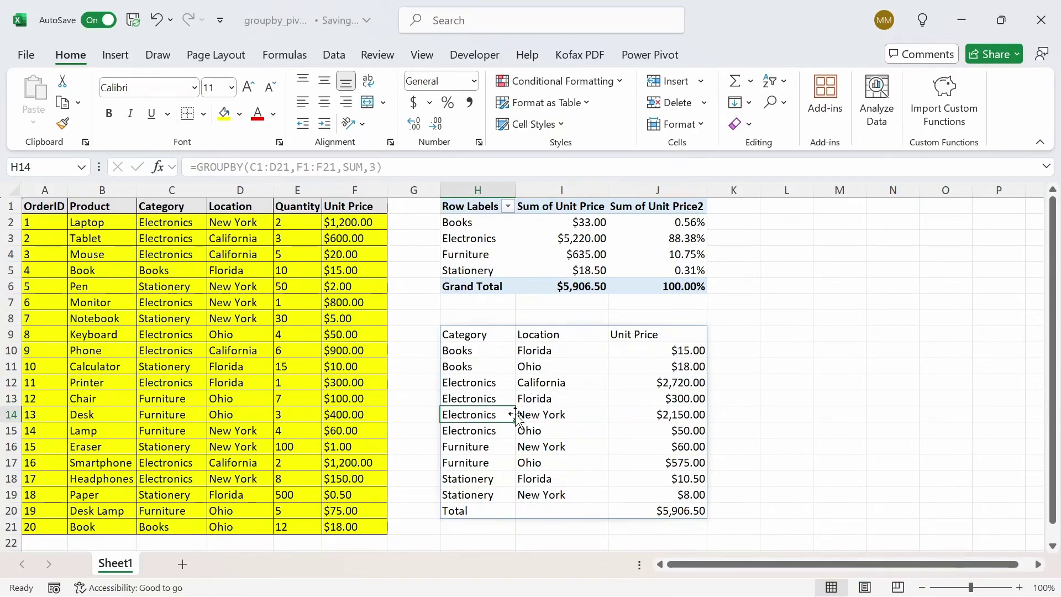
pyautogui.click(702, 416)
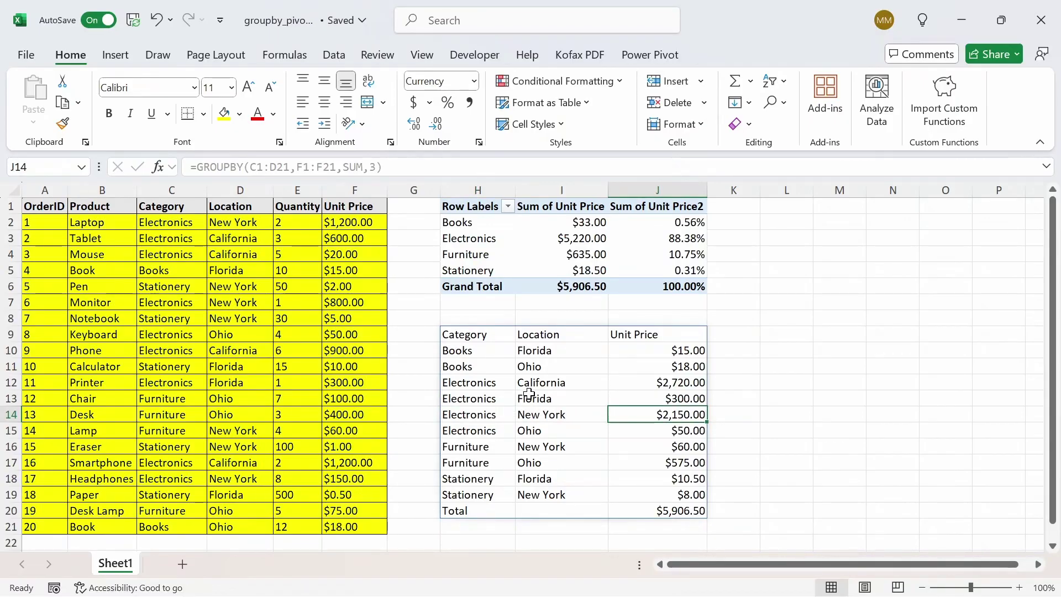
# Add a total depth argument of 2 (Grand and subtotals) to the H9 GROUPBY formula.
pyautogui.click(481, 335)
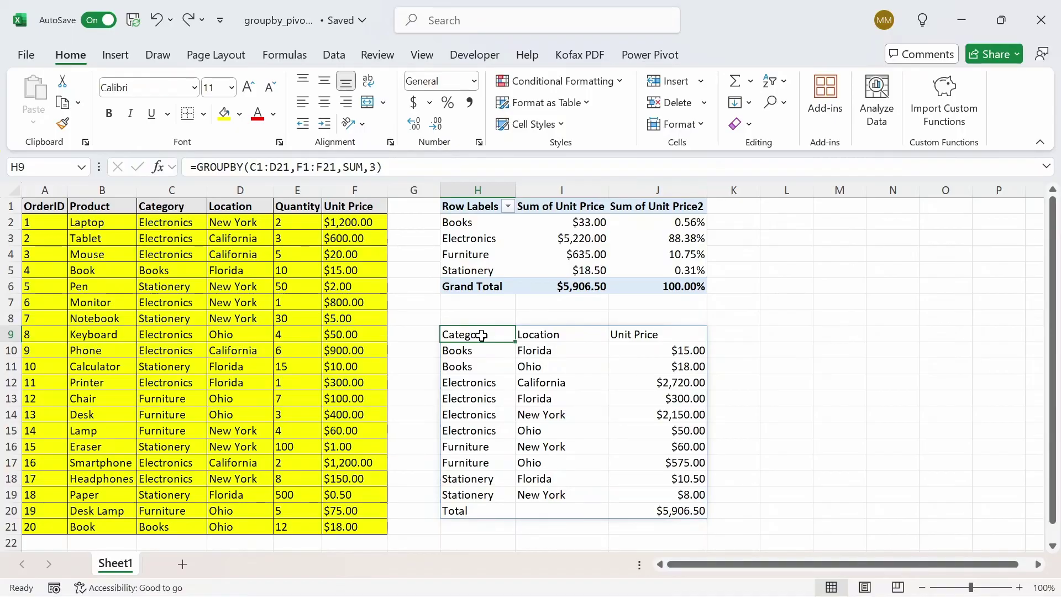
pyautogui.click(382, 167)
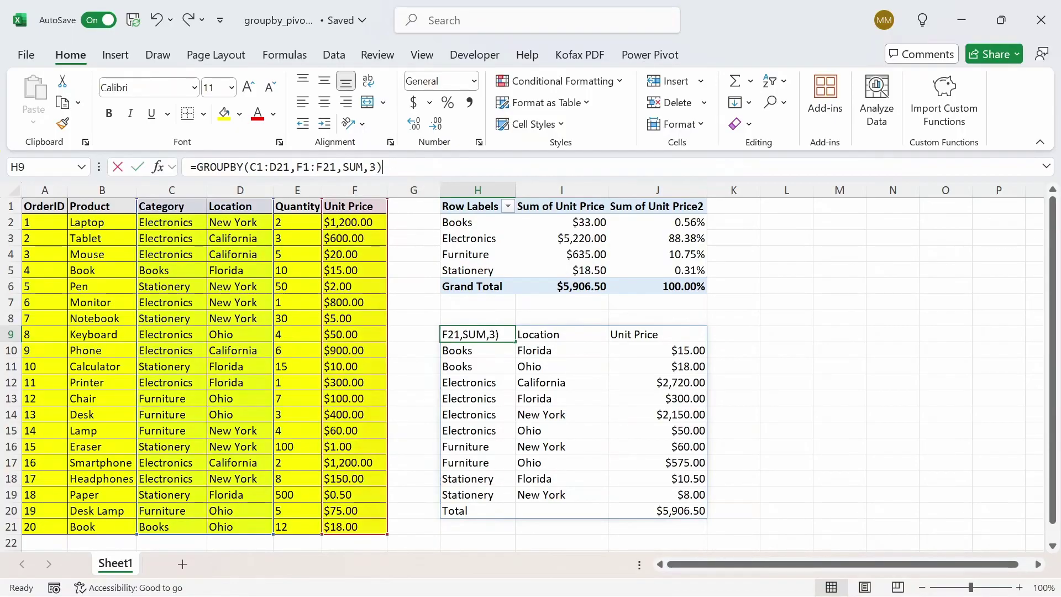
pyautogui.press('Left')
pyautogui.write(',')
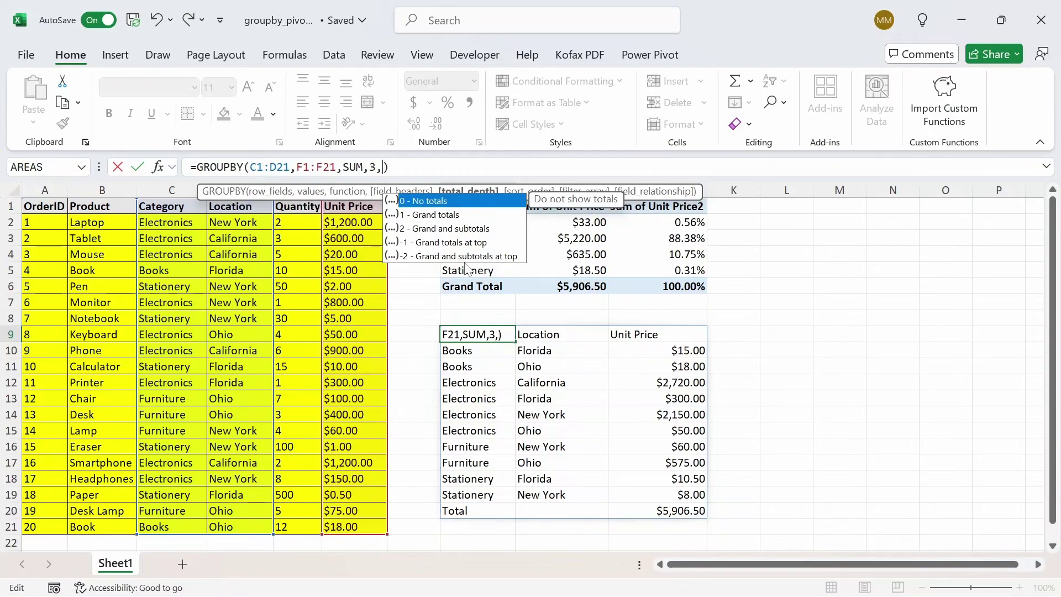
pyautogui.write('2')
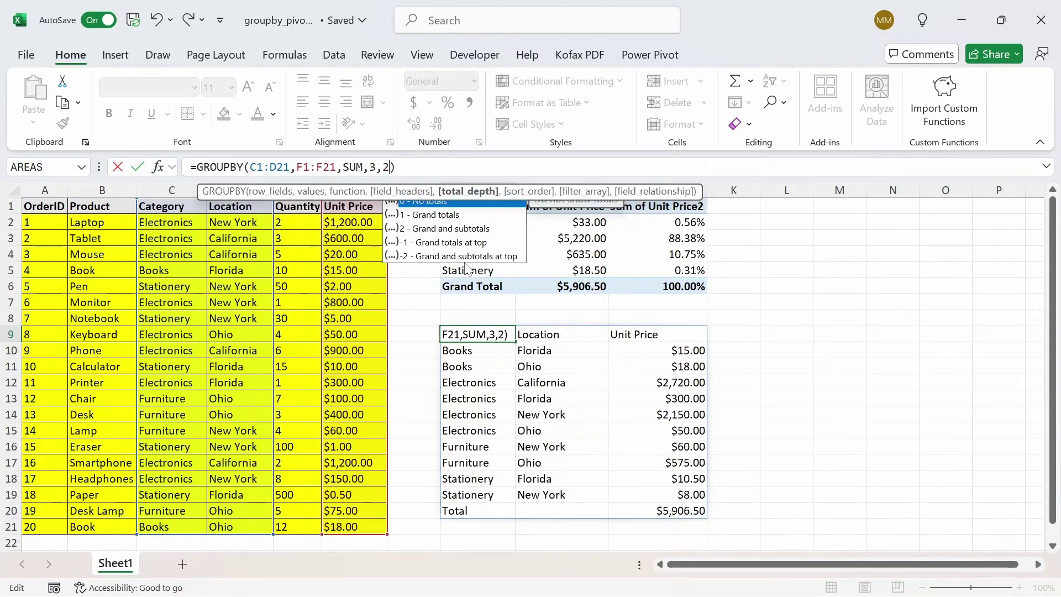
pyautogui.press('Return')
# Examine the subtotal row of each category and the Grand Total row in the grouped results.
pyautogui.click(470, 384)
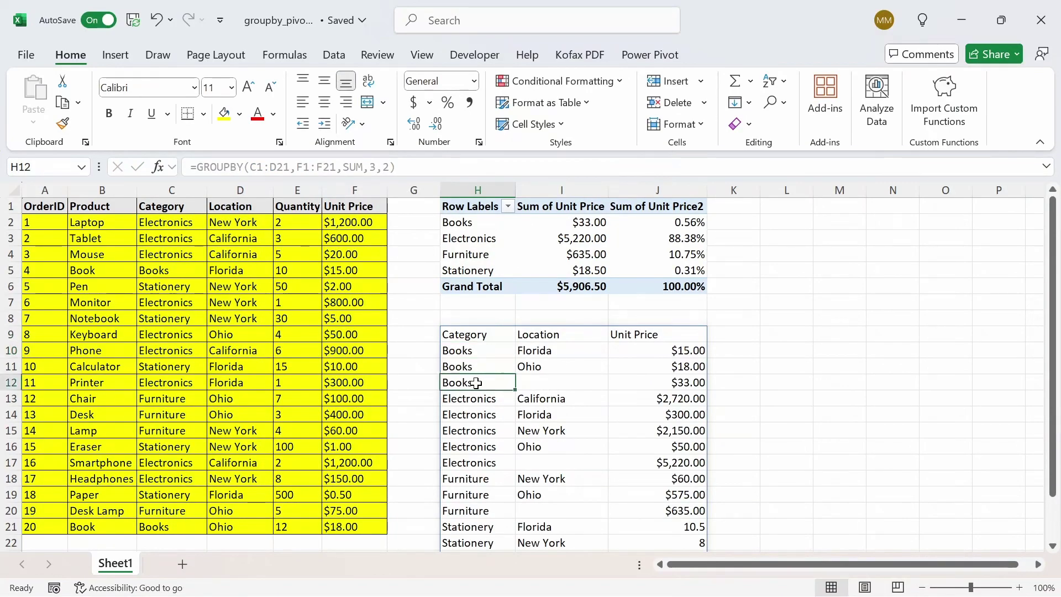
pyautogui.press('Right')
pyautogui.press('Left')
pyautogui.hotkey('shift', 'Up')
pyautogui.hotkey('shift', 'Up')
pyautogui.press('Right')
pyautogui.press('Right')
pyautogui.press('Up')
pyautogui.press('Down')
pyautogui.press('Down')
pyautogui.press('Left')
pyautogui.press('Left')
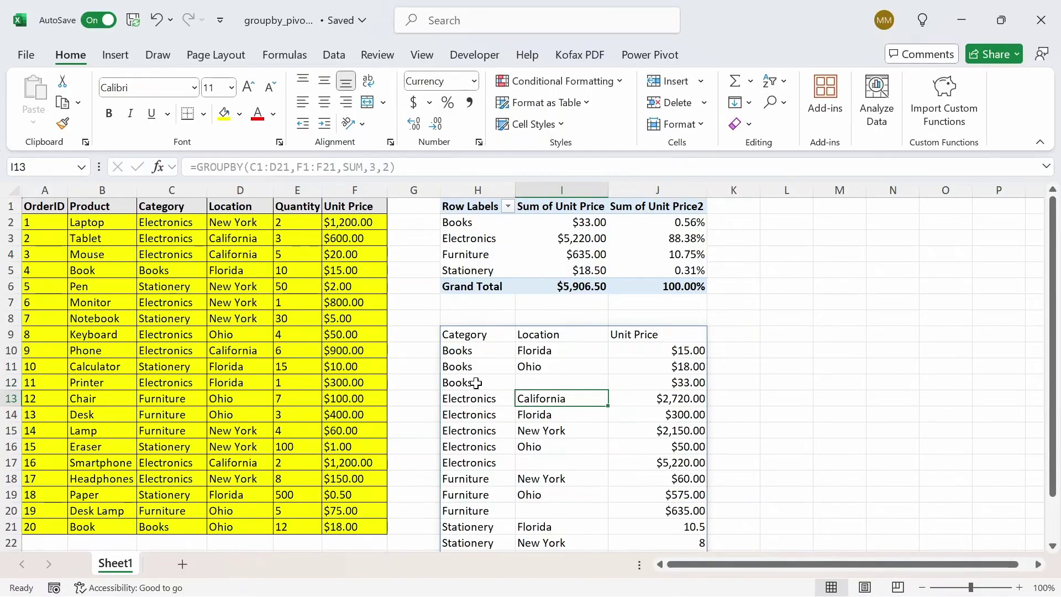
pyautogui.press('Down')
pyautogui.press('Down')
pyautogui.press('Down')
pyautogui.press('Down')
pyautogui.press('Down')
pyautogui.press('Down')
pyautogui.press('Down')
pyautogui.press('Down')
pyautogui.press('Down')
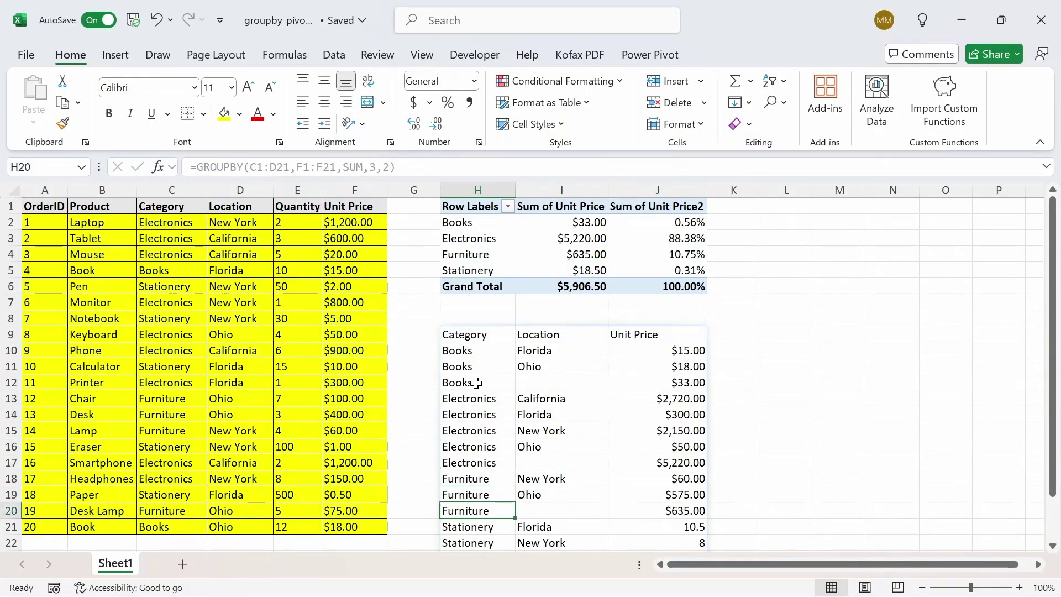
pyautogui.scroll(-1, 476, 382)
pyautogui.press('Down')
pyautogui.press('Down')
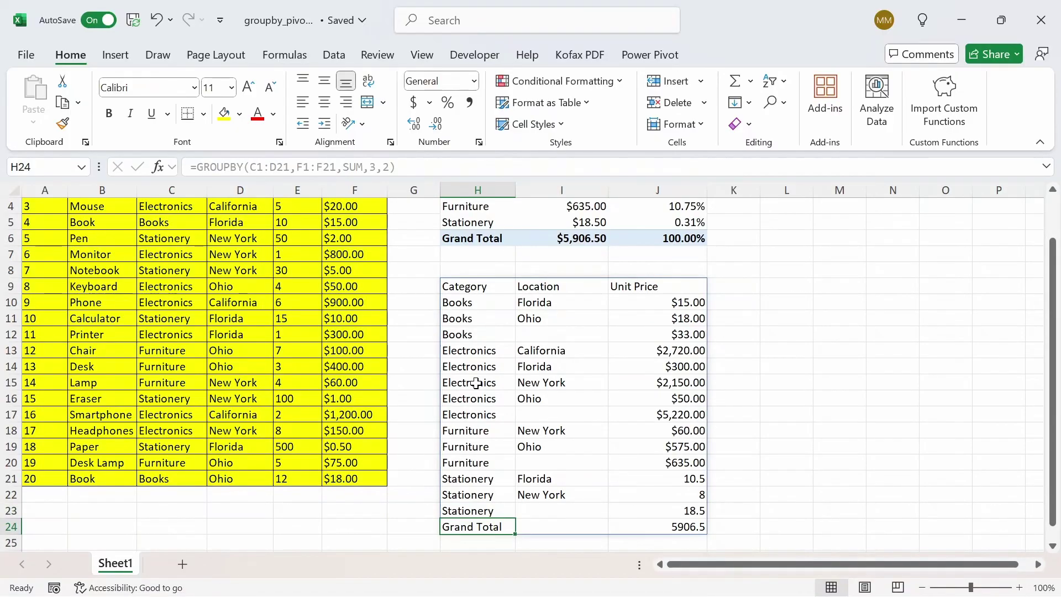
pyautogui.press('Up')
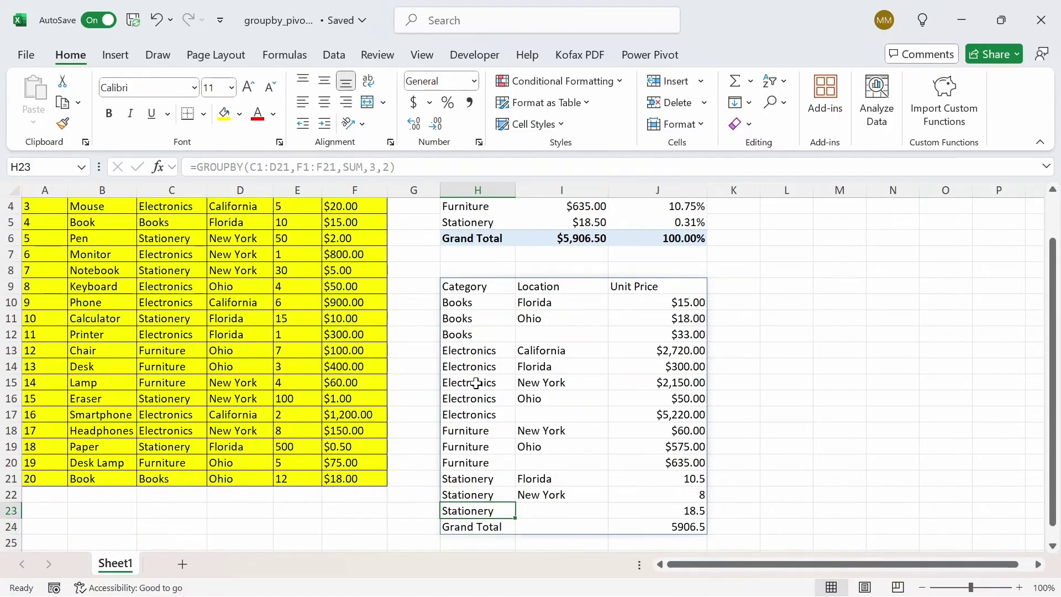
# Change the total depth argument of the H9 GROUPBY formula to 1 (Grand totals).
pyautogui.click(467, 286)
pyautogui.press('F2')
pyautogui.press('Left')
pyautogui.press('BackSpace')
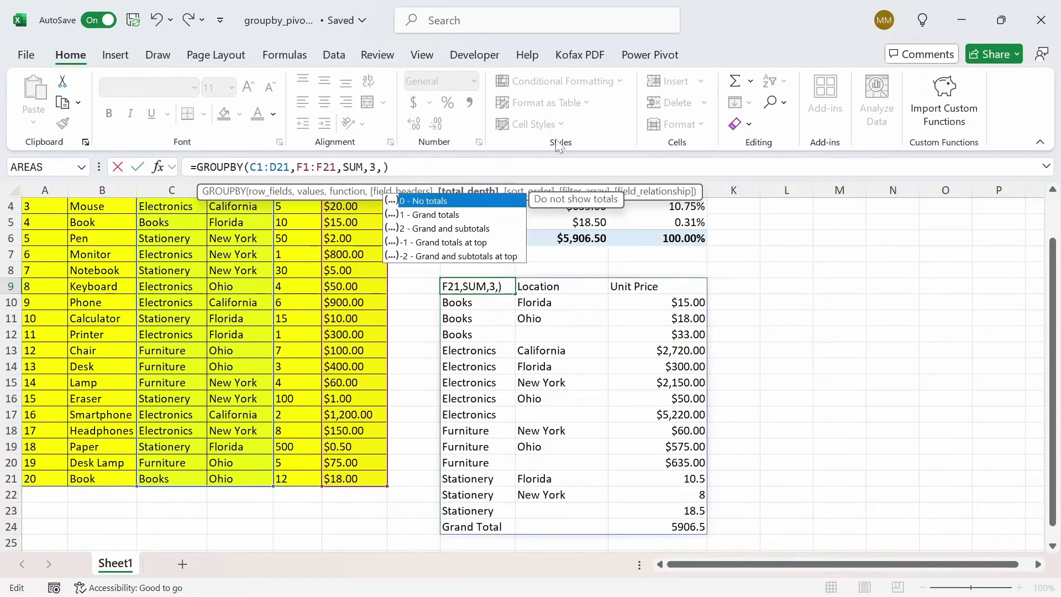
pyautogui.write('1')
pyautogui.press('Return')
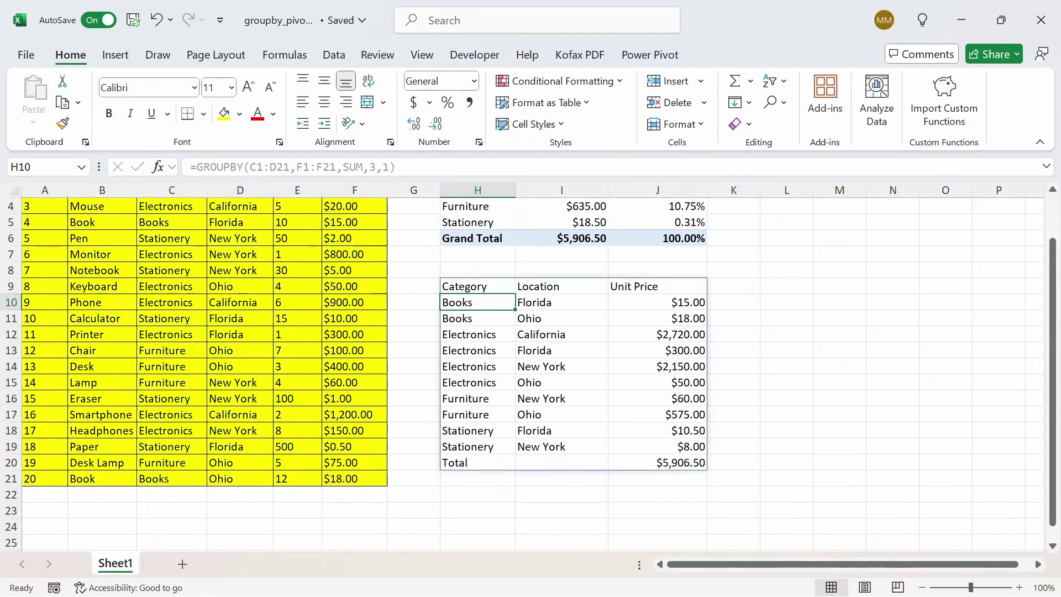
# Change the total depth argument of the H9 GROUPBY formula to -1 to place the grand total above the groups.
pyautogui.press('F2')
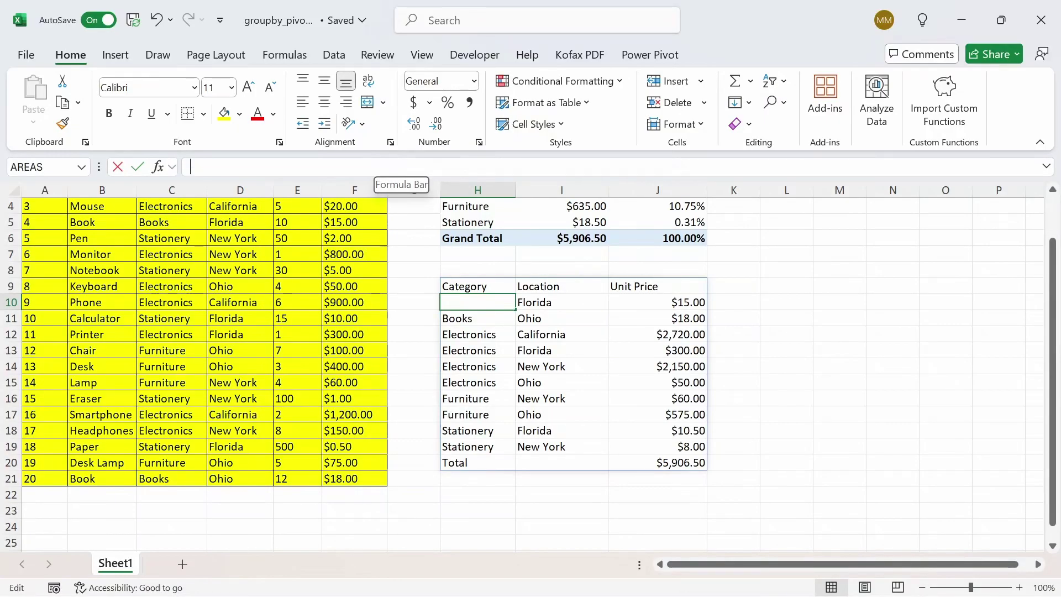
pyautogui.press('Return')
pyautogui.press('Up')
pyautogui.press('Up')
pyautogui.press('F2')
pyautogui.press('Left')
pyautogui.press('Left')
pyautogui.write('-')
pyautogui.press('Return')
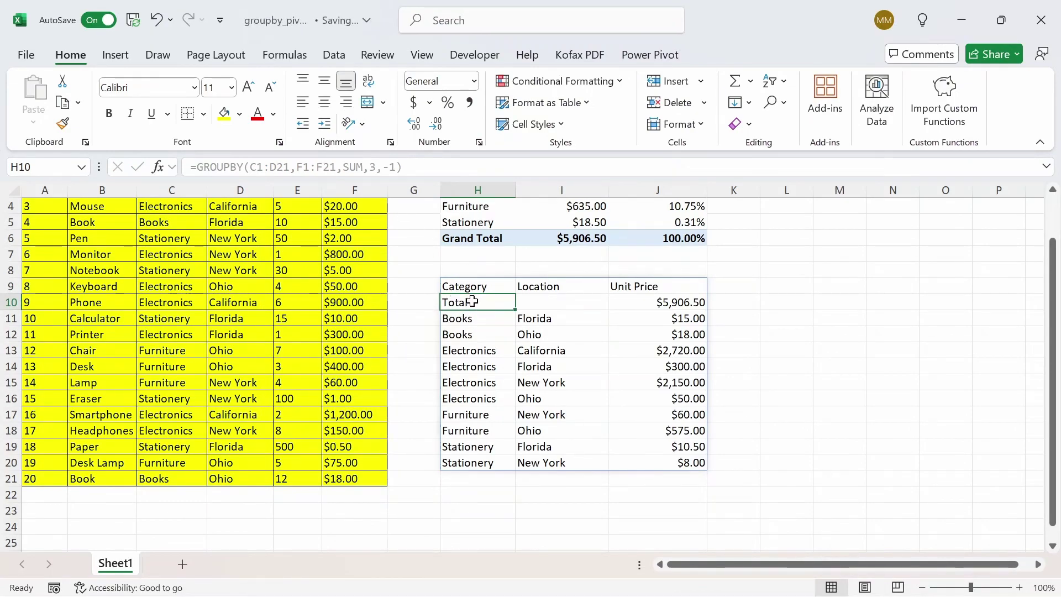
# Change the total depth argument of the H9 formula to -2 (Grand and subtotals at top) and check the Books subtotal row.
pyautogui.click(484, 288)
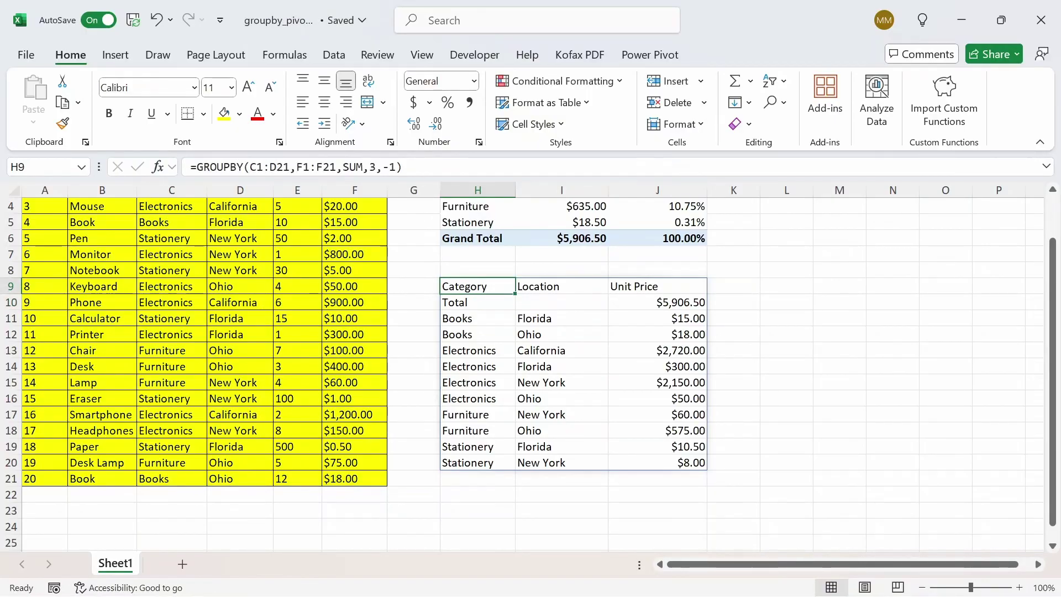
pyautogui.press('F2')
pyautogui.press('BackSpace')
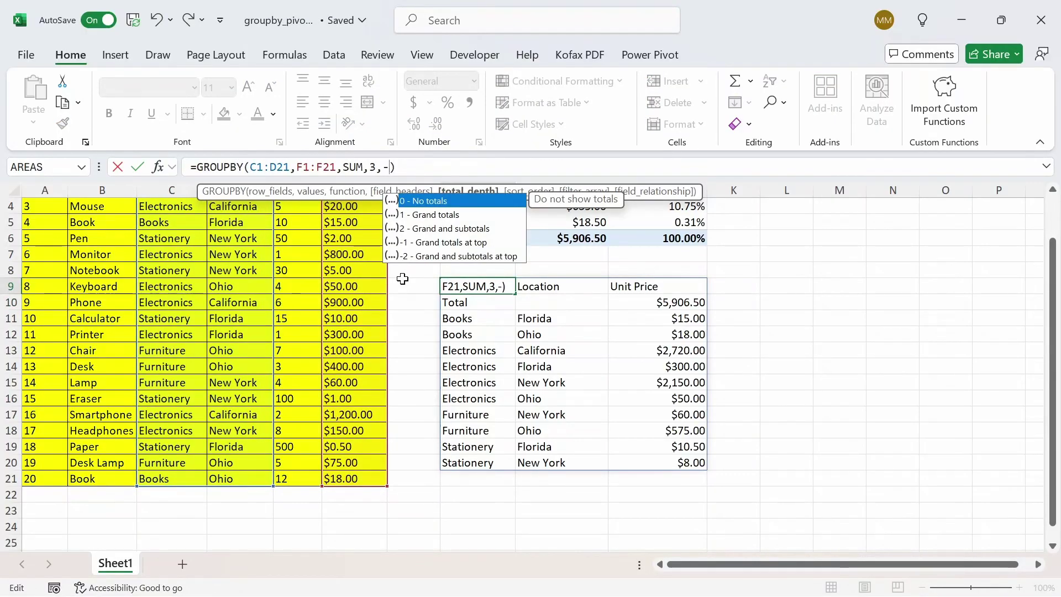
pyautogui.write('2')
pyautogui.press('Return')
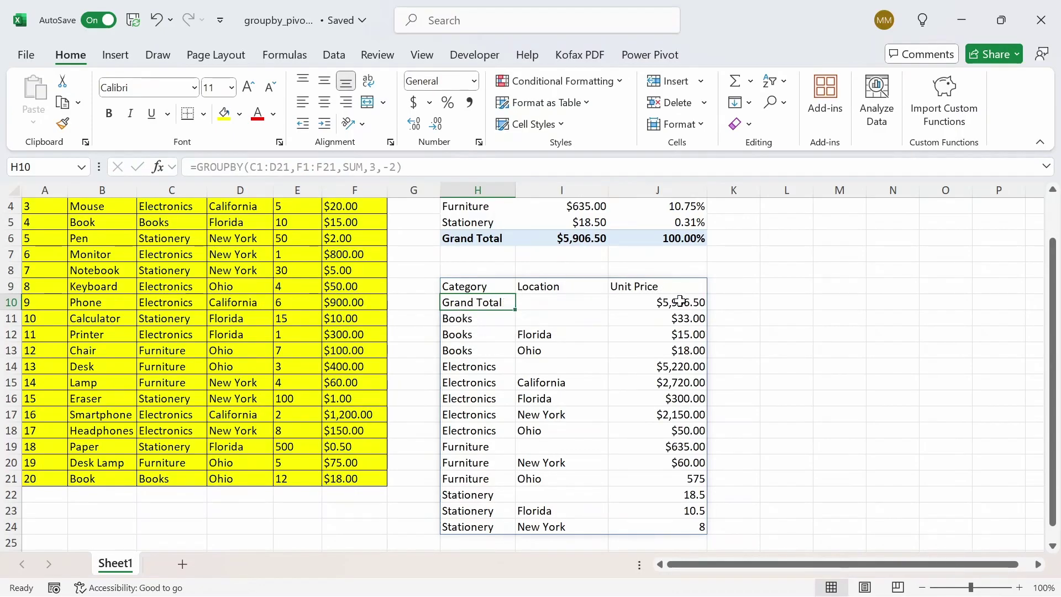
pyautogui.moveTo(683, 323); pyautogui.dragTo(489, 319)
pyautogui.press('Tab')
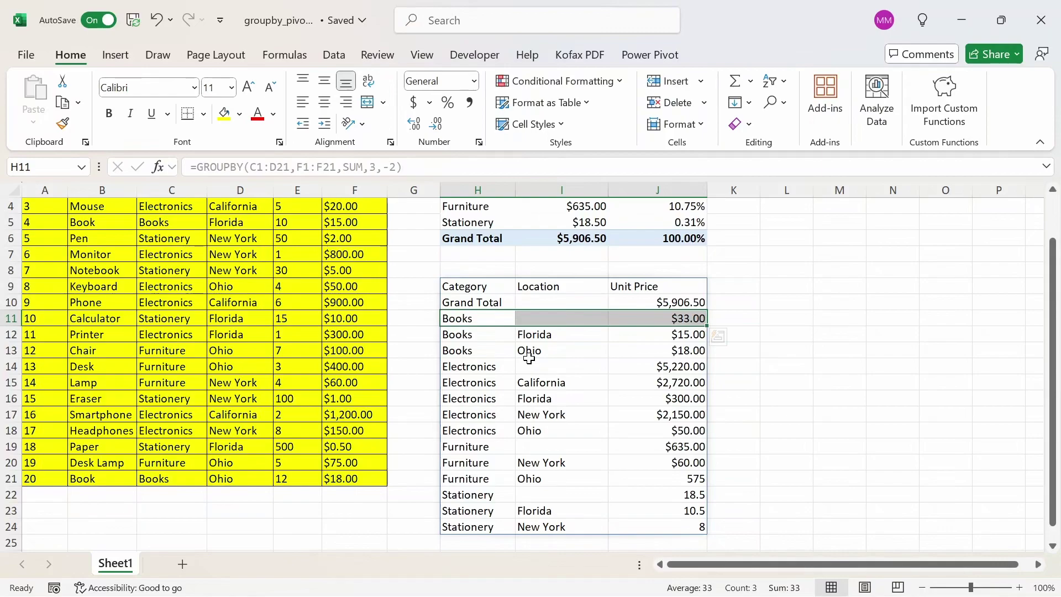
pyautogui.hotkey('ctrl', 'z')
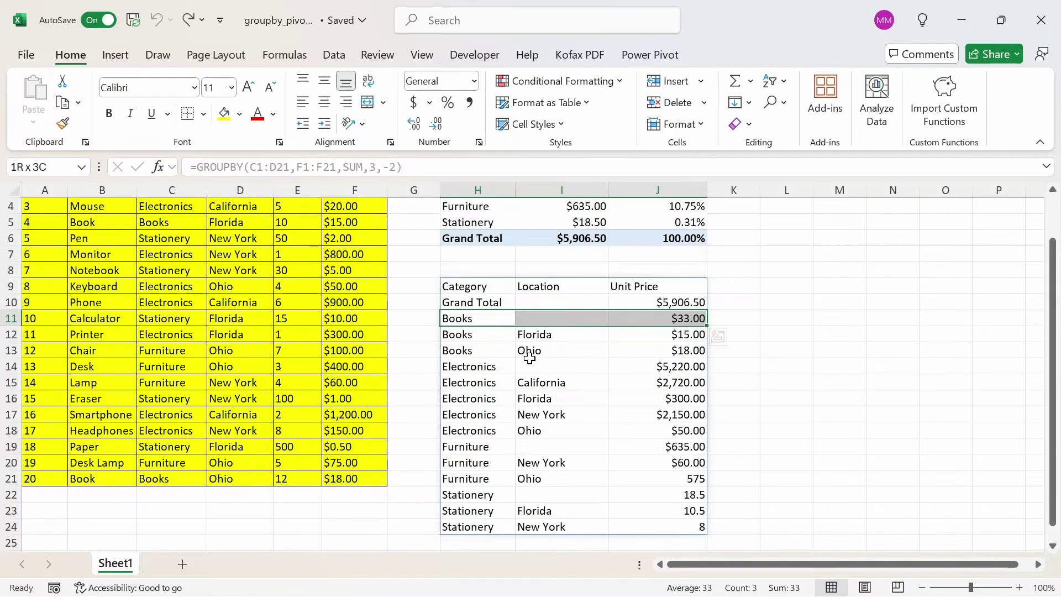
# Set the total depth argument of the H9 GROUPBY formula back to 1 to show only the grand total.
pyautogui.click(477, 286)
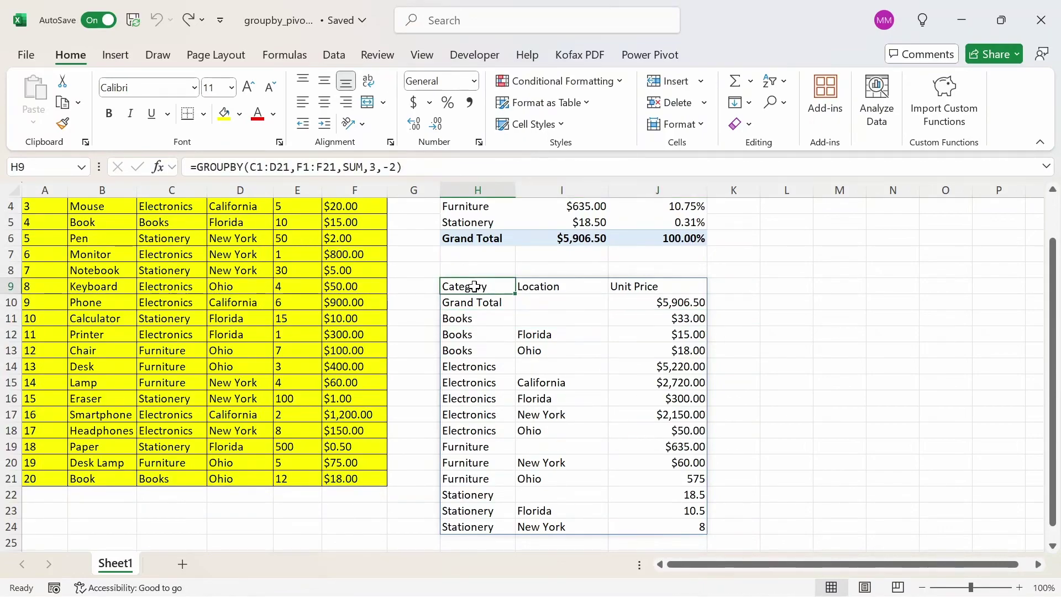
pyautogui.click(398, 166)
pyautogui.press('BackSpace')
pyautogui.press('BackSpace')
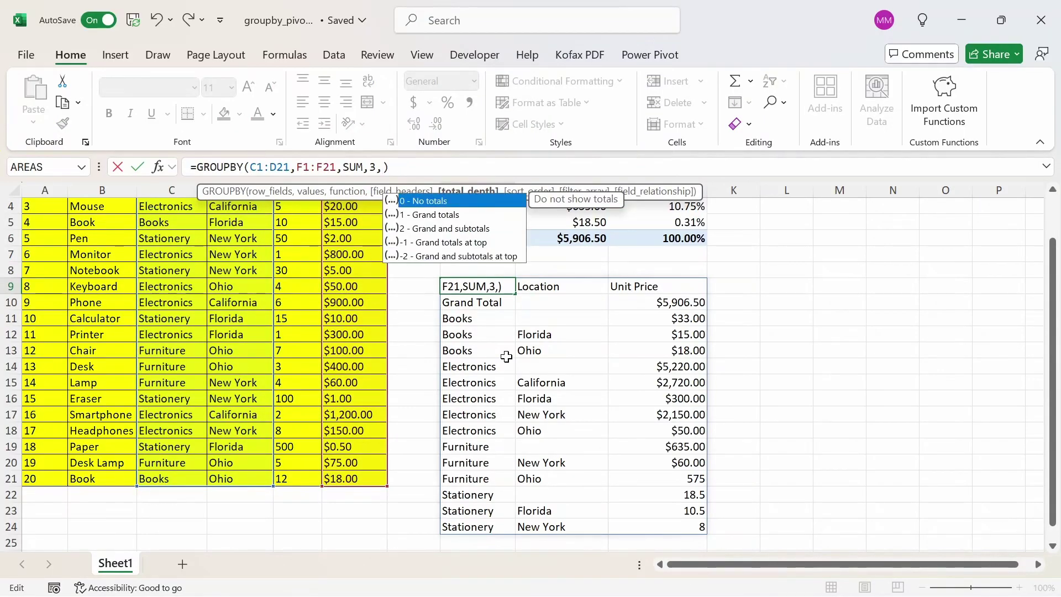
pyautogui.write('1')
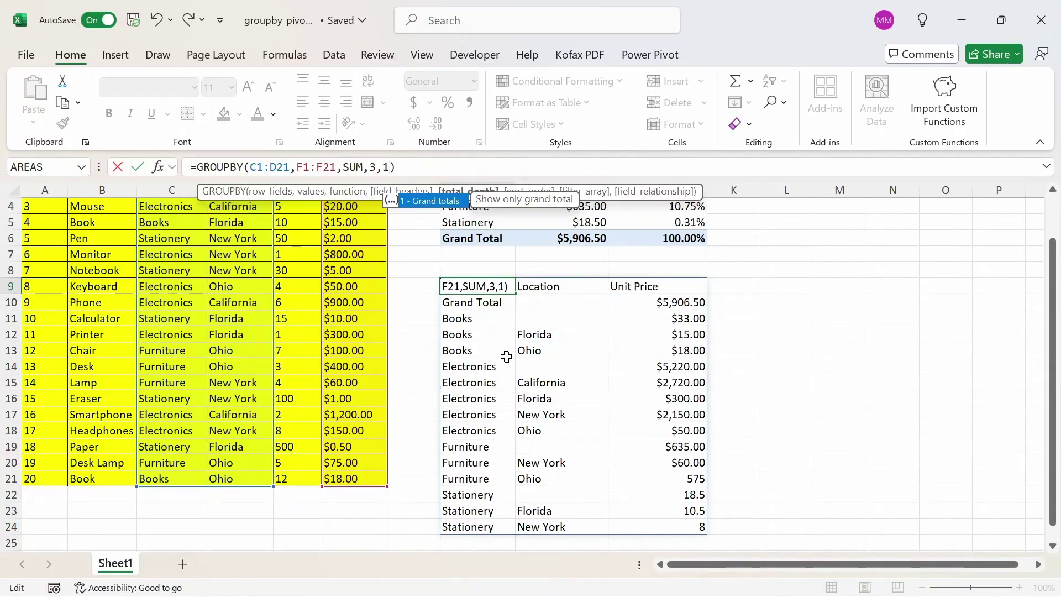
pyautogui.press('Return')
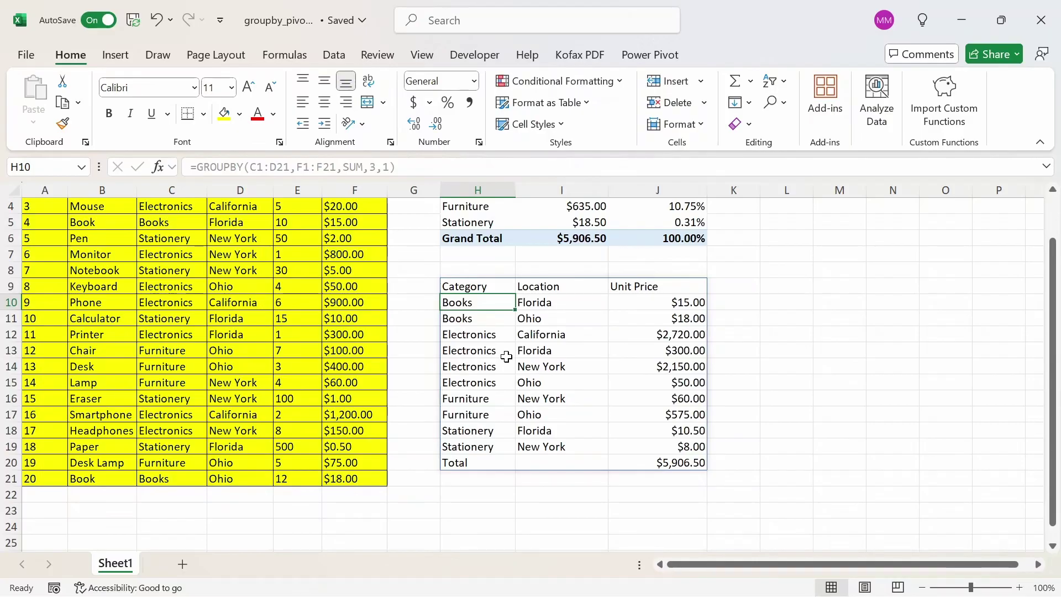
# Add a sort order argument of 3 to the H9 GROUPBY formula to sort the results by Unit Price ascending.
pyautogui.press('Up')
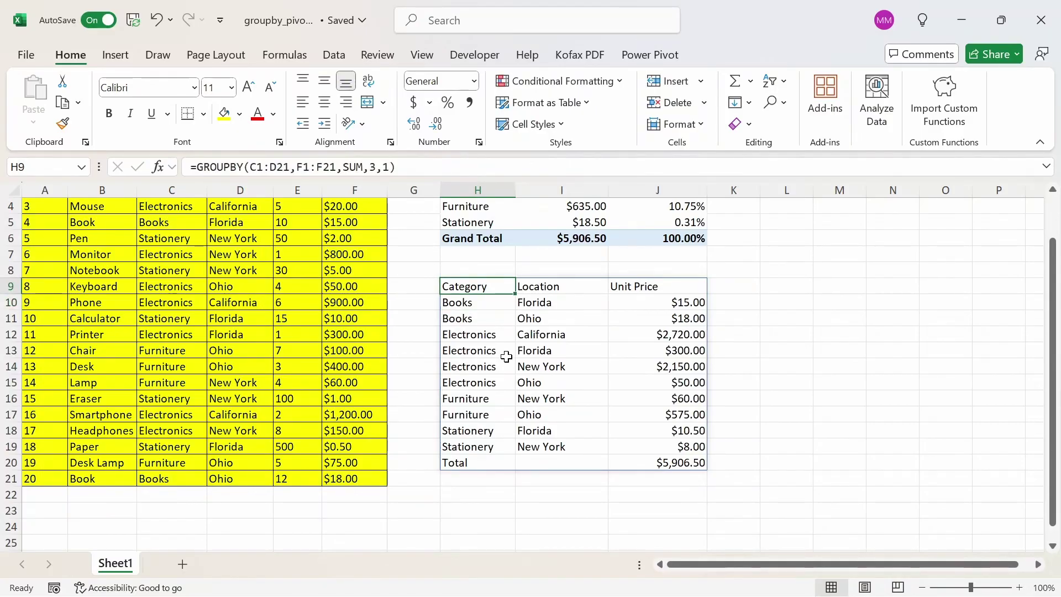
pyautogui.click(387, 167)
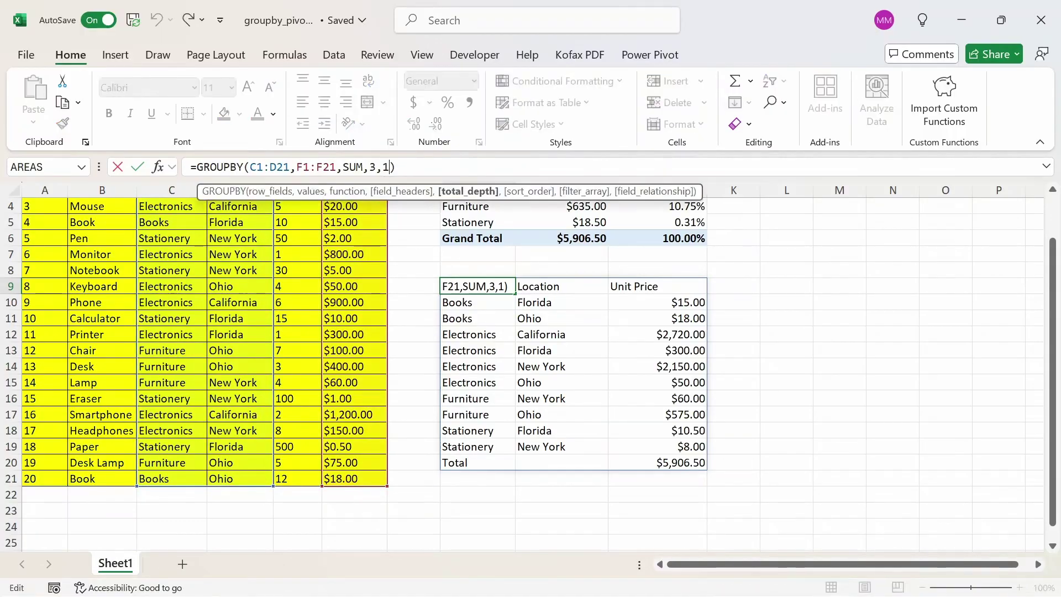
pyautogui.write(',')
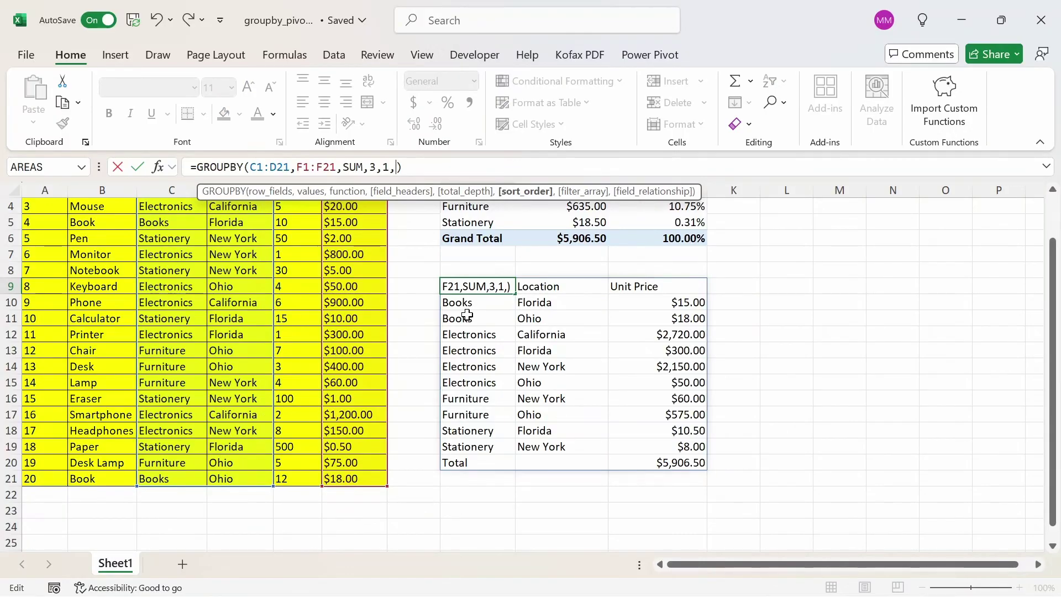
pyautogui.write('3')
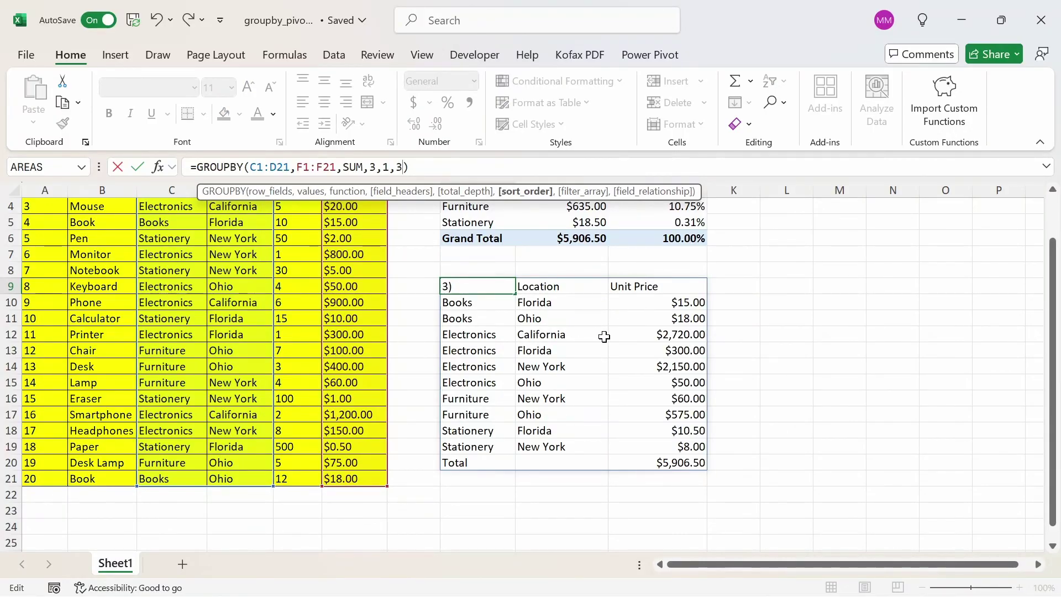
pyautogui.press('Return')
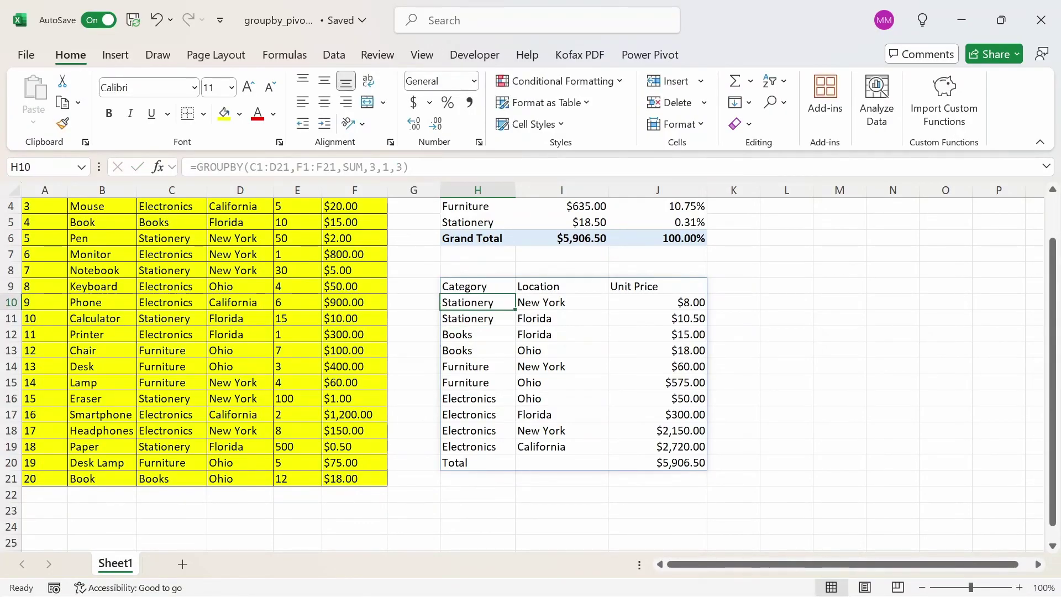
# Change the sort order argument to -3 to sort by Unit Price descending, and select the Total row H20:J20.
pyautogui.click(399, 167)
pyautogui.write('-')
pyautogui.hotkey('ctrl', 'Return')
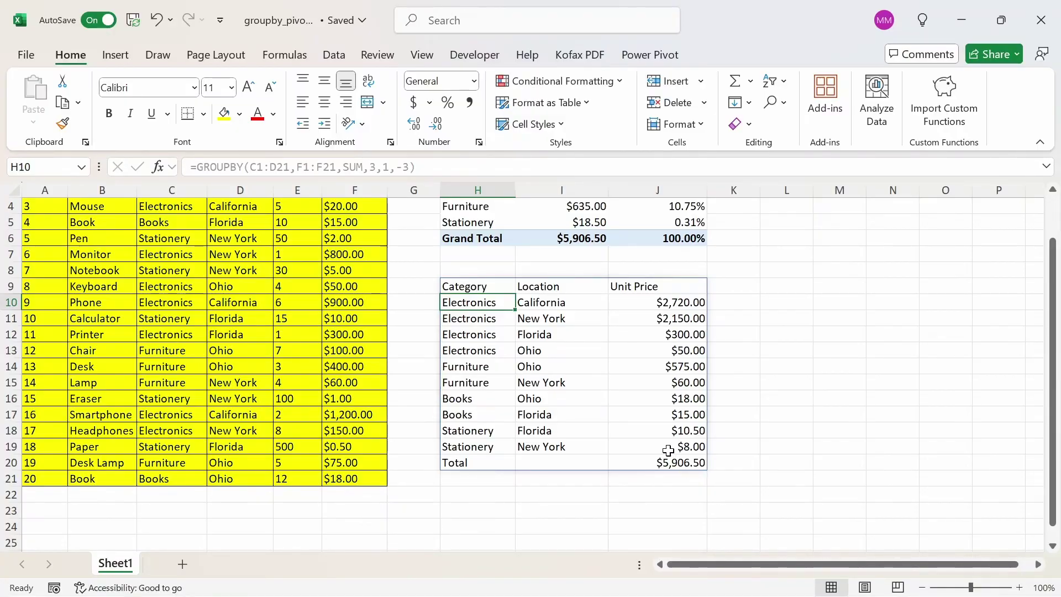
pyautogui.moveTo(478, 461); pyautogui.dragTo(645, 462)
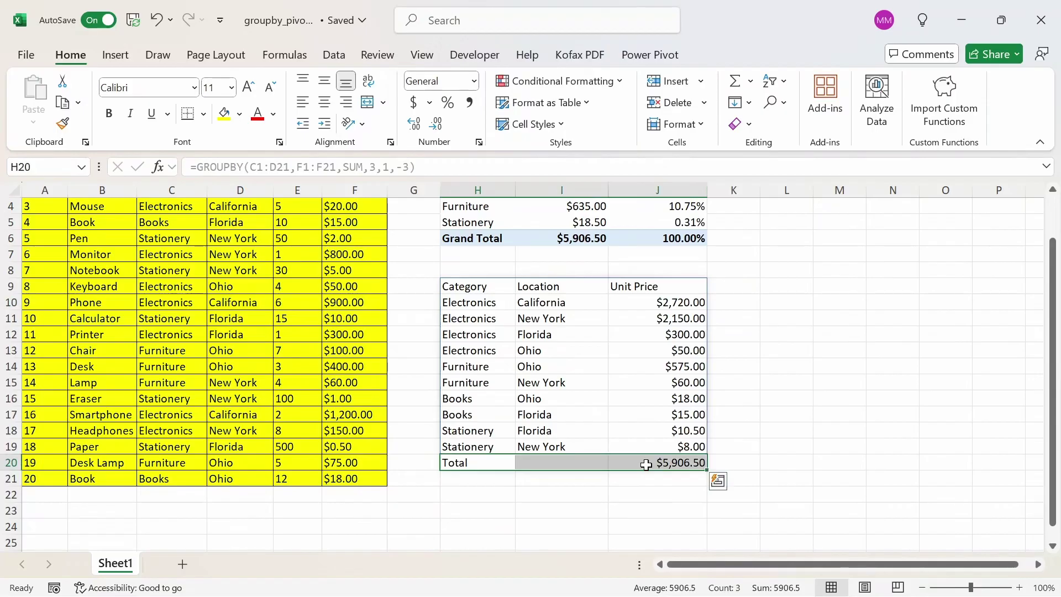
# Change the sort order argument of the H9 GROUPBY formula to 2 to sort by Location ascending.
pyautogui.click(477, 288)
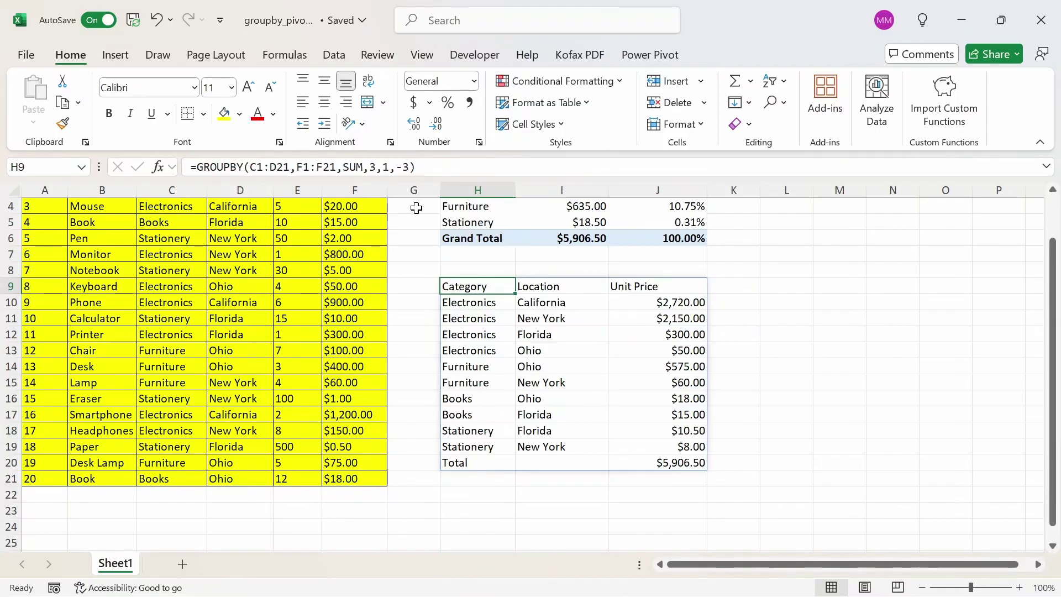
pyautogui.press('F2')
pyautogui.press('Left')
pyautogui.press('BackSpace')
pyautogui.press('BackSpace')
pyautogui.write('2')
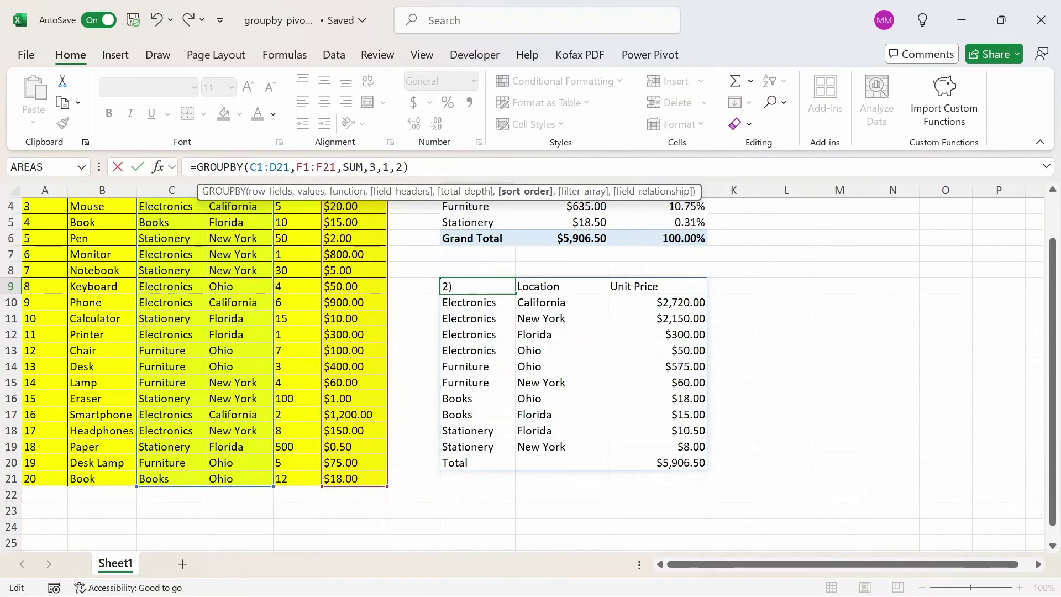
pyautogui.press('Return')
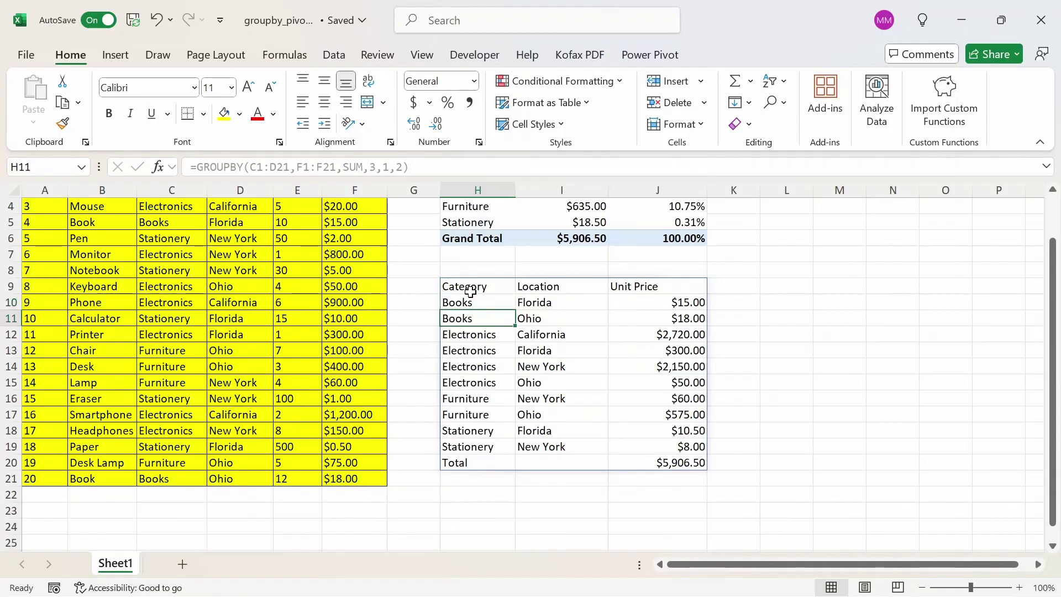
# Examine the order of the Category and Location rows in the GROUPBY results from row 10 to row 17.
pyautogui.press('Right')
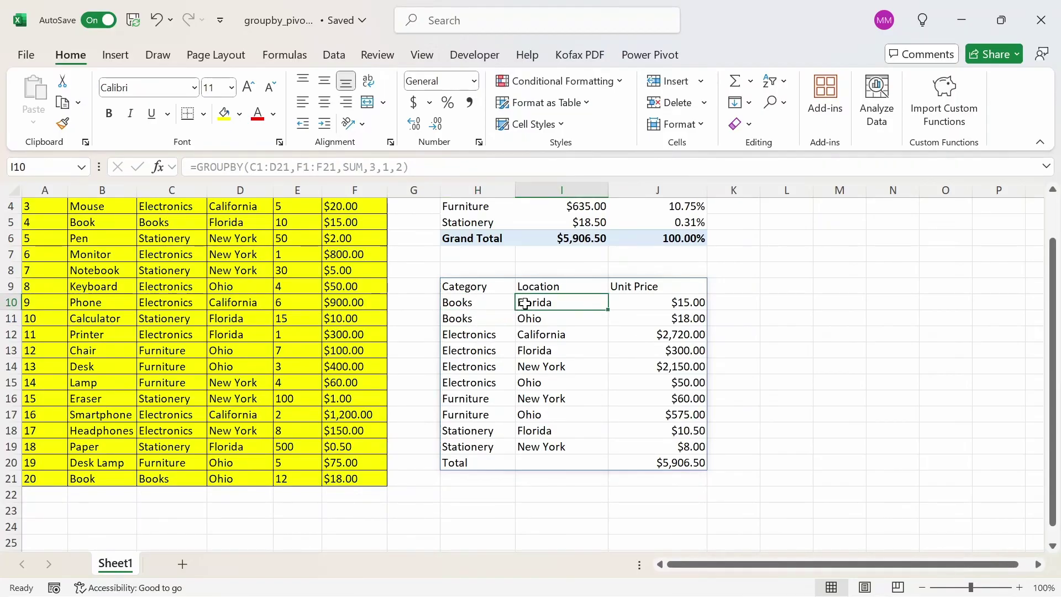
pyautogui.click(526, 323)
pyautogui.click(509, 336)
pyautogui.click(519, 334)
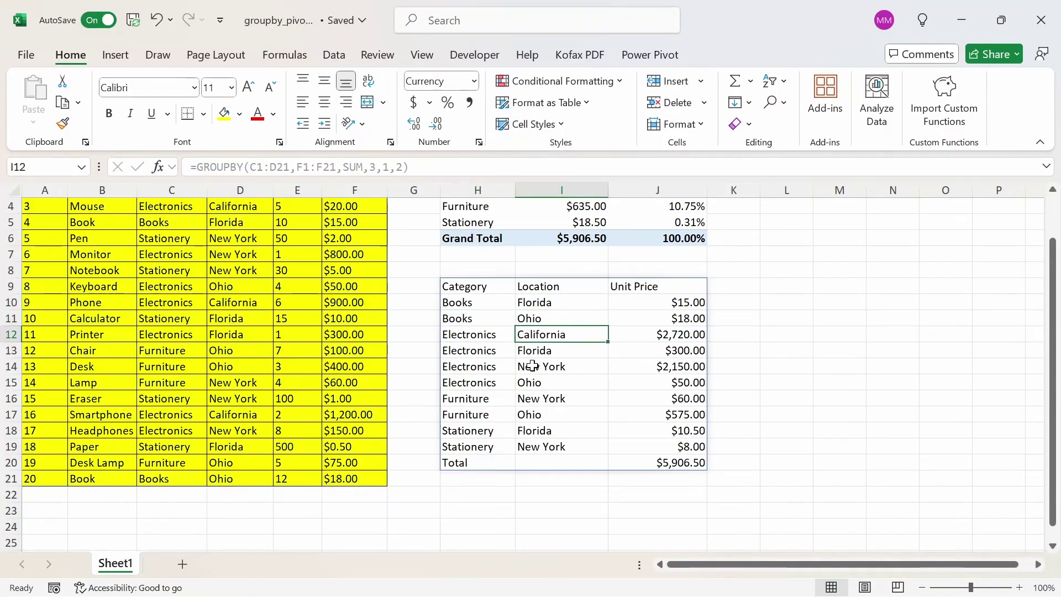
pyautogui.press('Down')
pyautogui.press('Down')
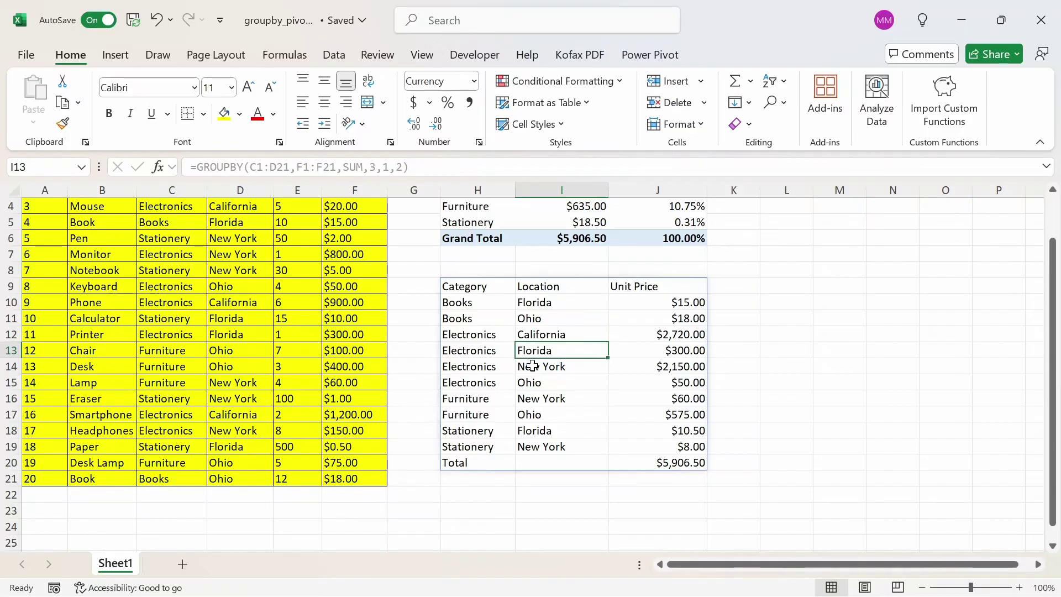
pyautogui.press('Down')
pyautogui.press('Left')
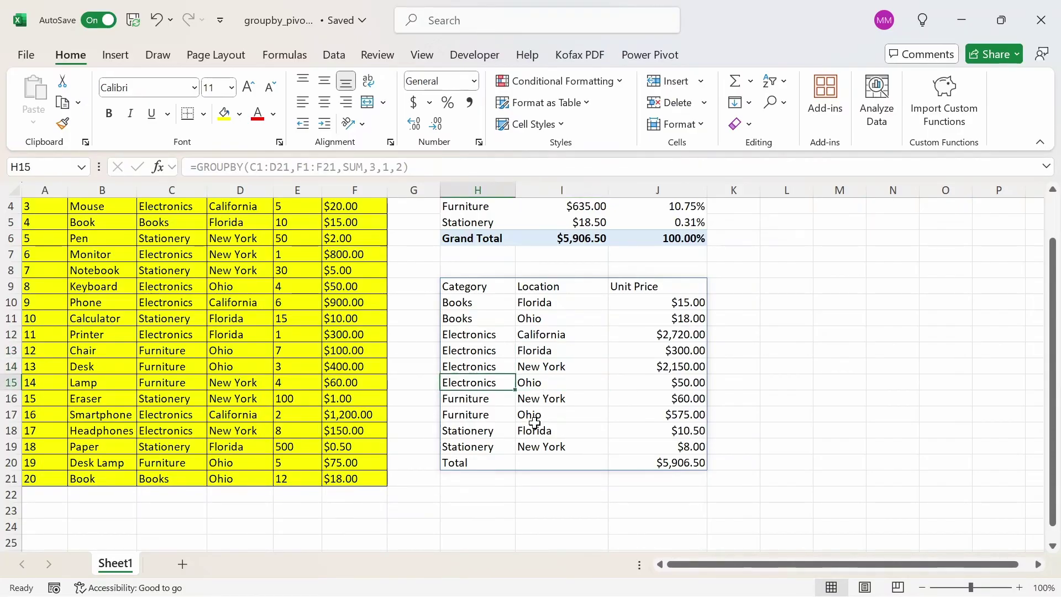
pyautogui.press('Down')
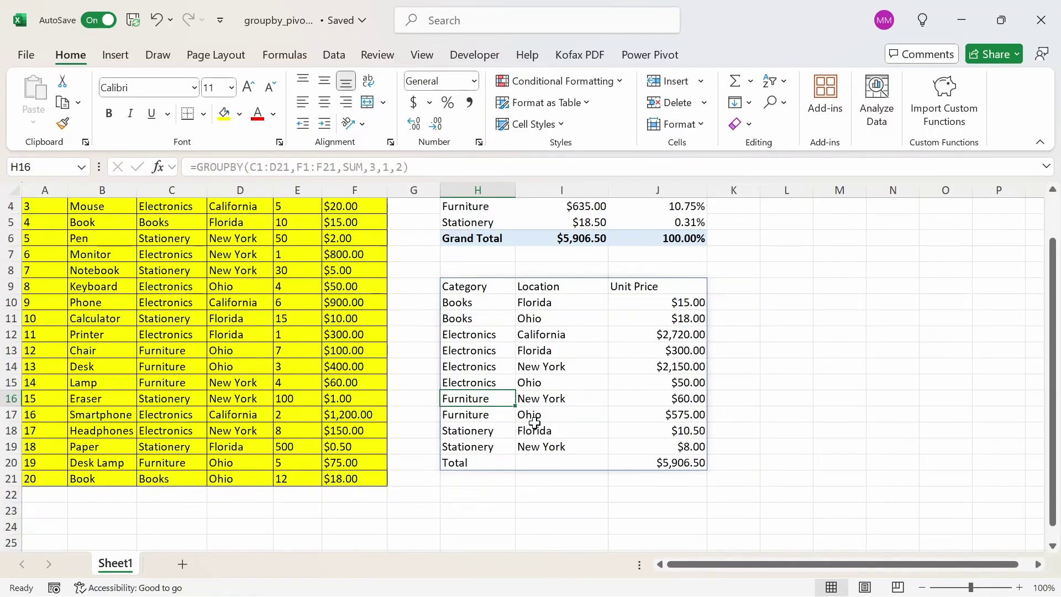
pyautogui.press('Right')
pyautogui.press('Down')
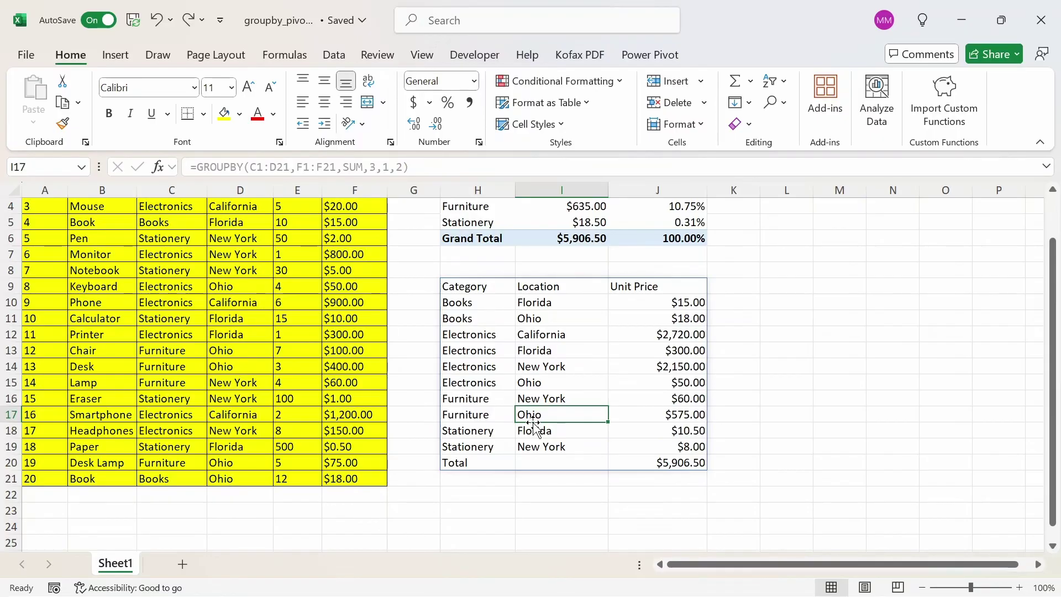
# Add the filter array argument C1:C21 = "Electronics" to the GROUPBY formula in H9.
pyautogui.click(456, 283)
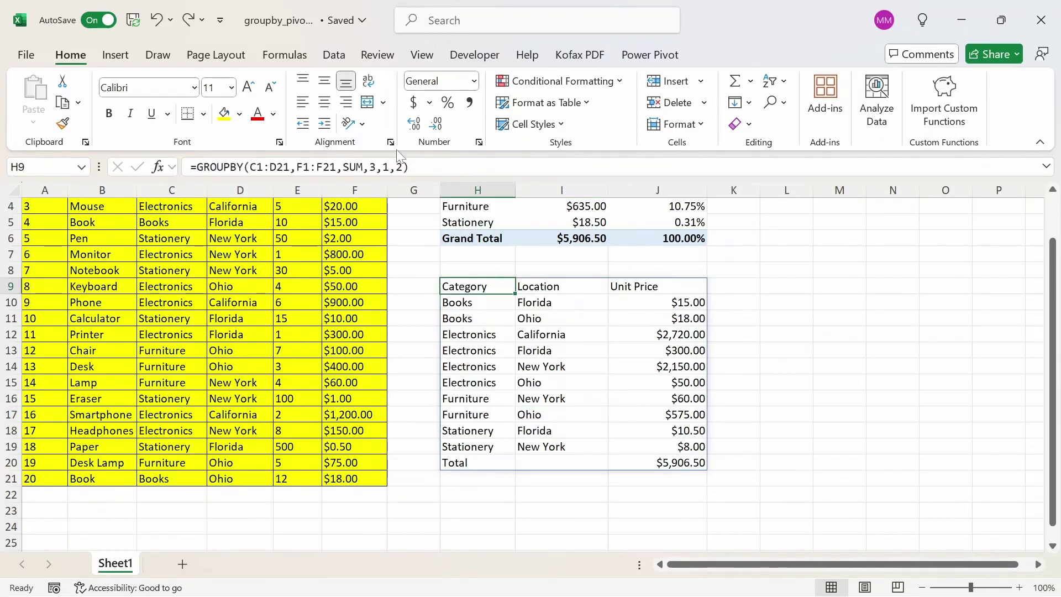
pyautogui.click(408, 167)
pyautogui.write(',')
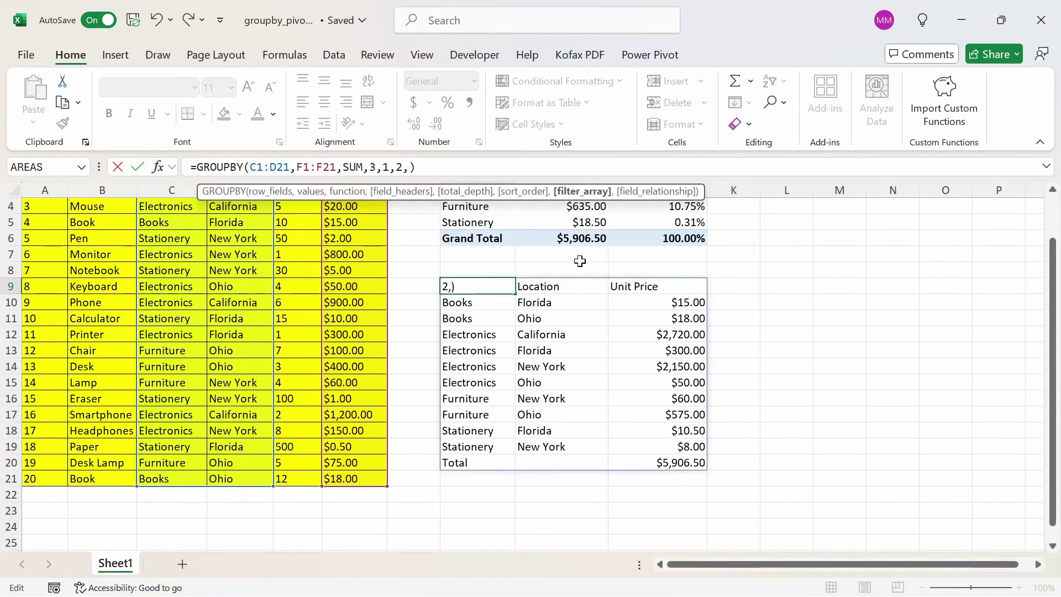
pyautogui.click(188, 268)
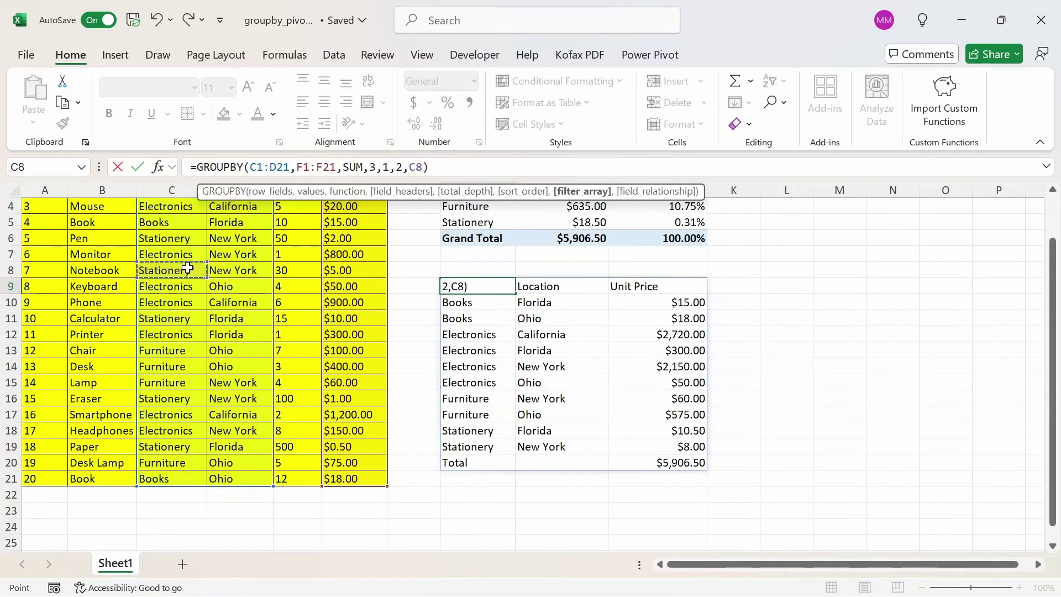
pyautogui.hotkey('ctrl', 'Up')
pyautogui.hotkey('ctrl', 'shift', 'Down')
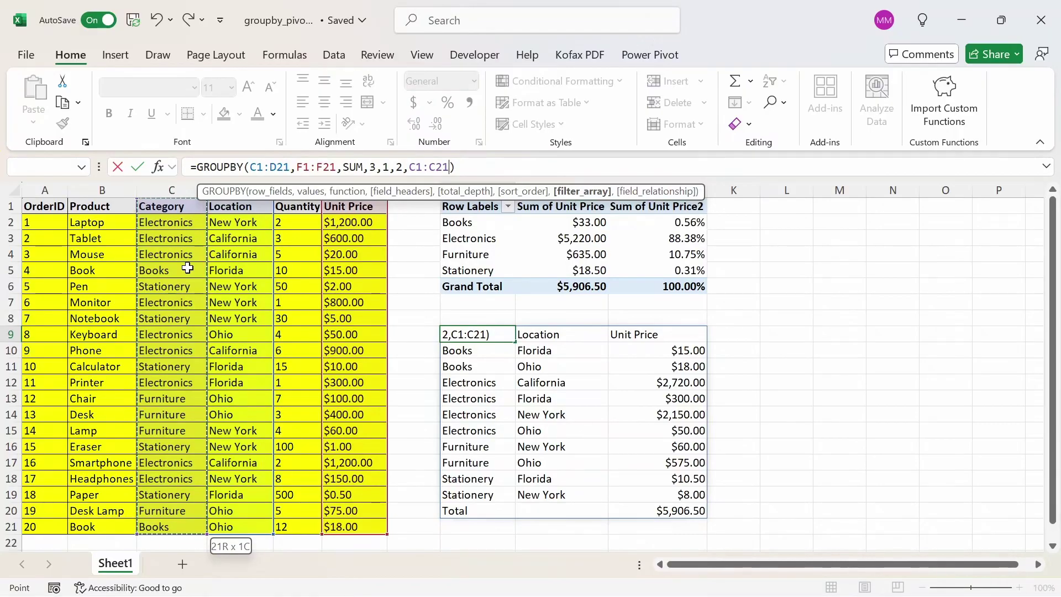
pyautogui.write('= ')
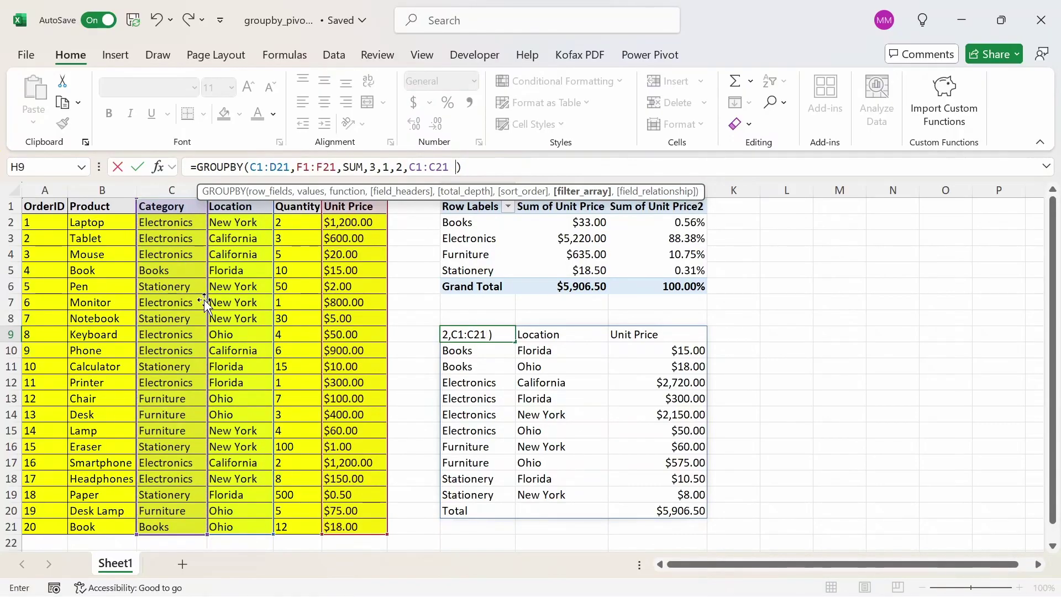
pyautogui.write('"Electronics"')
pyautogui.press('Return')
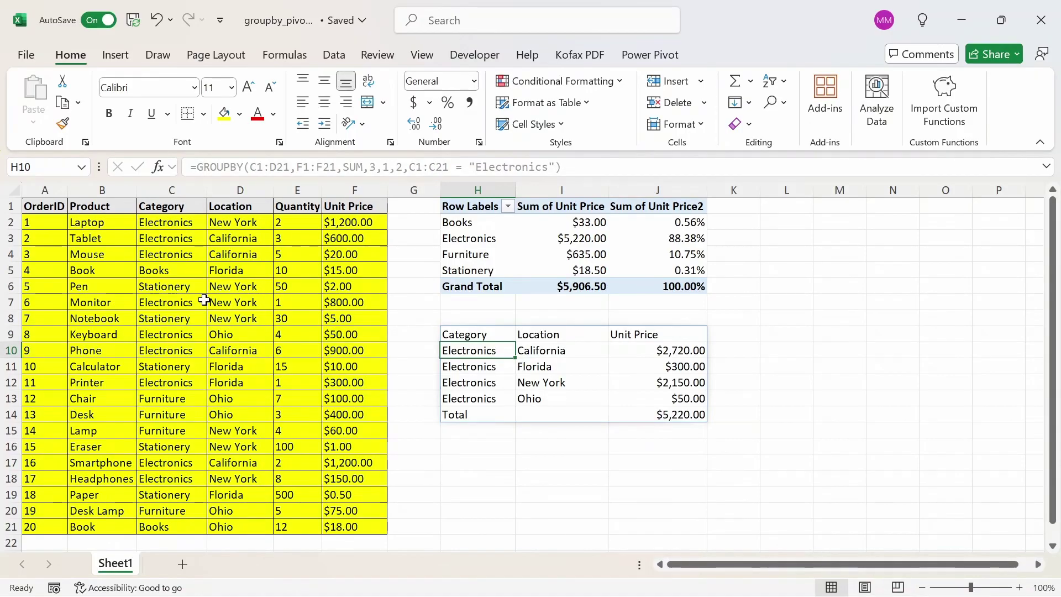
# Change the category in the H9 formula's filter condition to "Books".
pyautogui.press('Up')
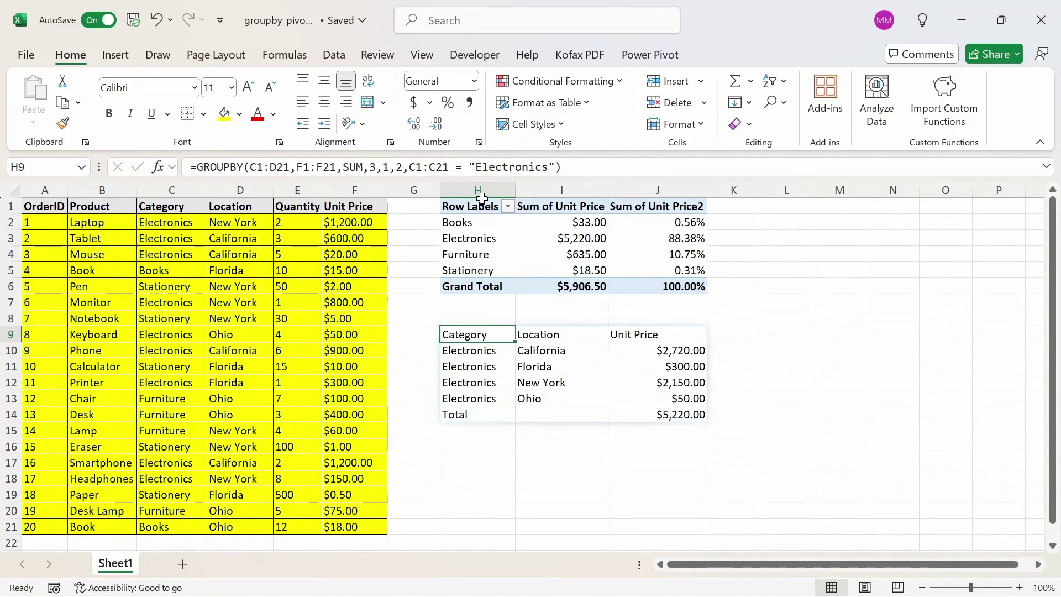
pyautogui.press('F2')
pyautogui.press('Left')
pyautogui.press('Left')
pyautogui.press('BackSpace')
pyautogui.press('BackSpace')
pyautogui.press('BackSpace')
pyautogui.press('BackSpace')
pyautogui.press('BackSpace')
pyautogui.press('BackSpace')
pyautogui.press('BackSpace')
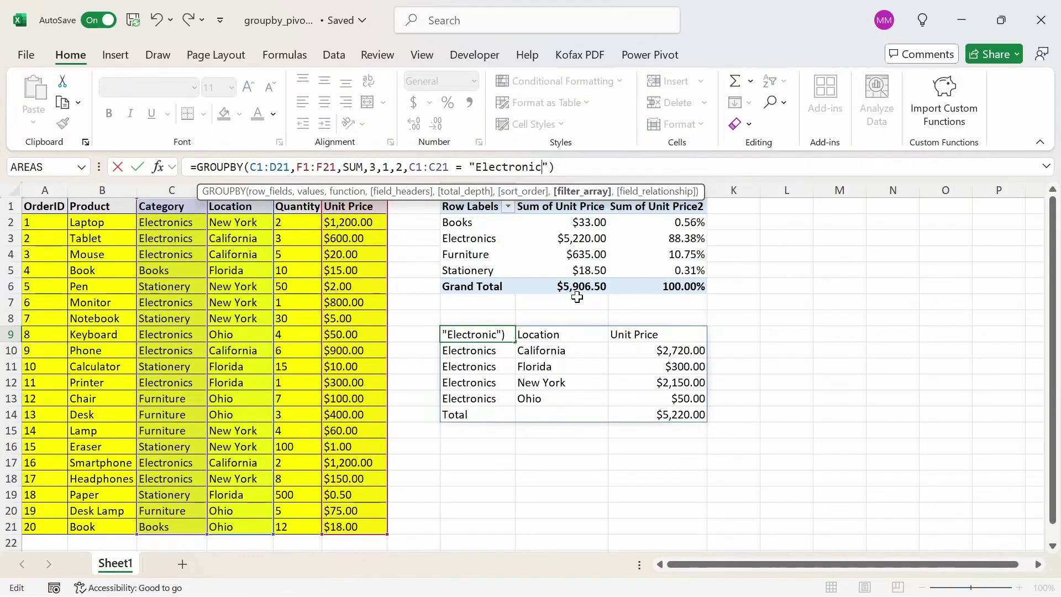
pyautogui.press('BackSpace')
pyautogui.press('BackSpace')
pyautogui.press('BackSpace')
pyautogui.press('BackSpace')
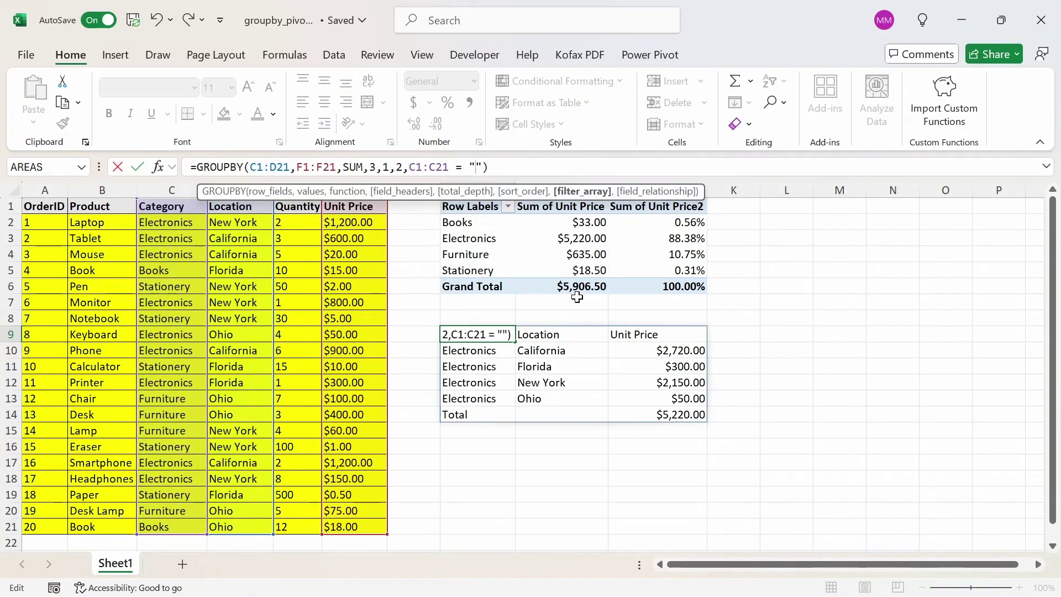
pyautogui.write('Books')
pyautogui.press('Return')
# Change the filter operator in the H9 formula to <> to exclude the Books category.
pyautogui.press('Up')
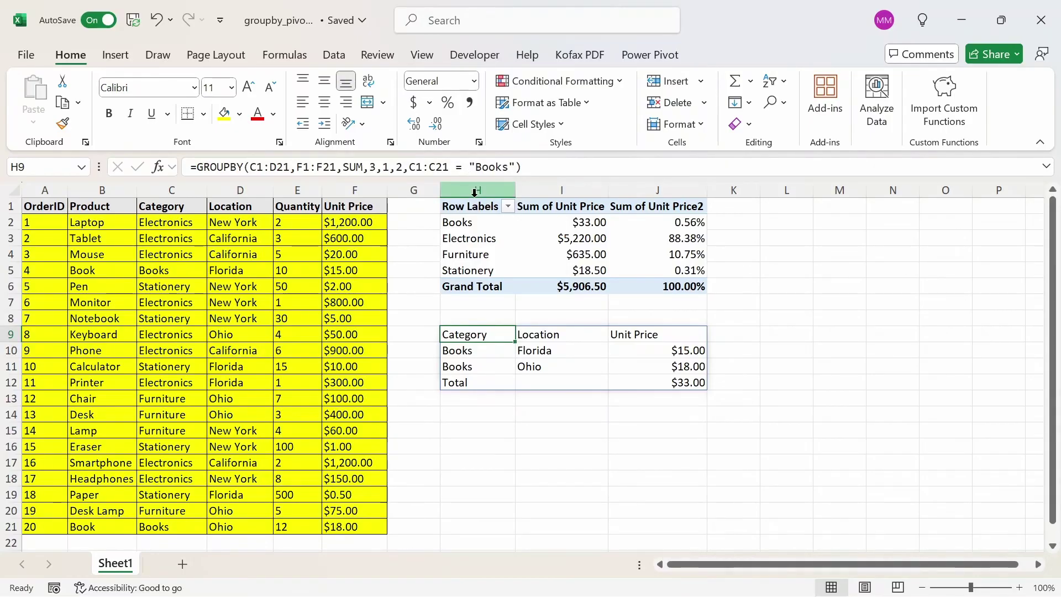
pyautogui.click(462, 166)
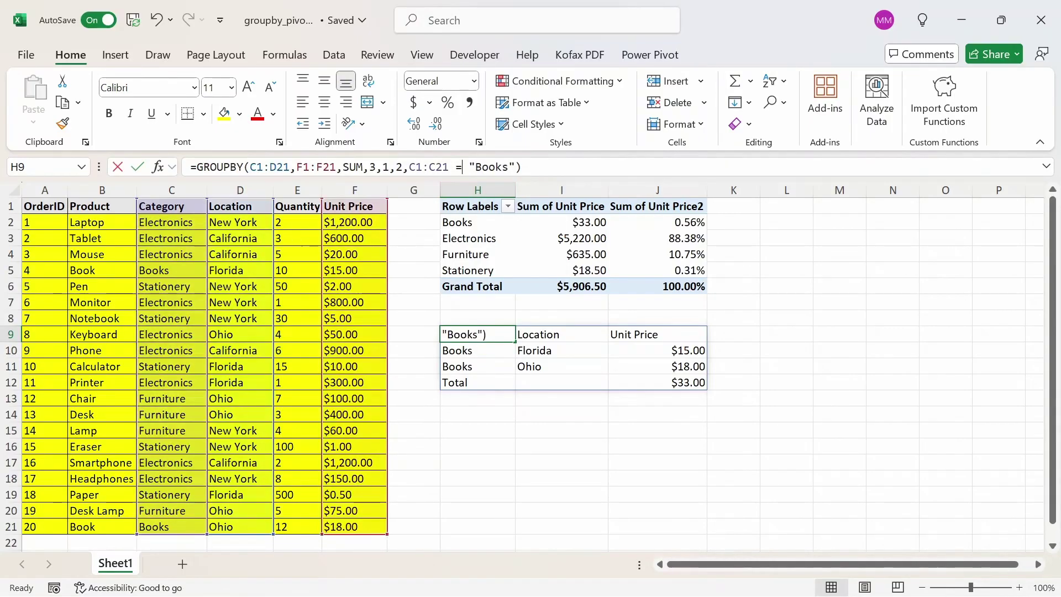
pyautogui.press('BackSpace')
pyautogui.write('<>')
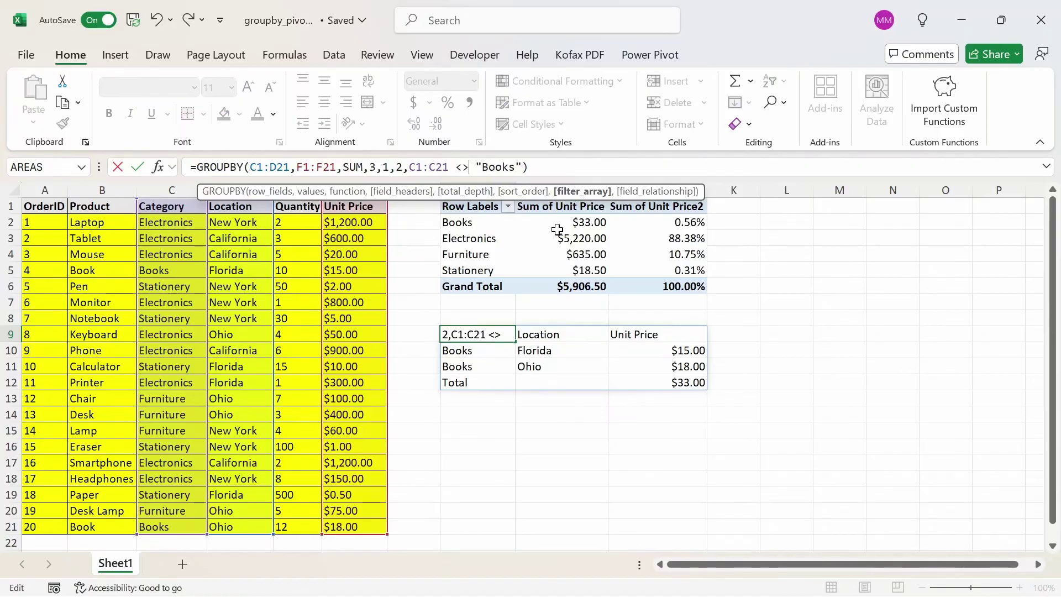
pyautogui.press('Return')
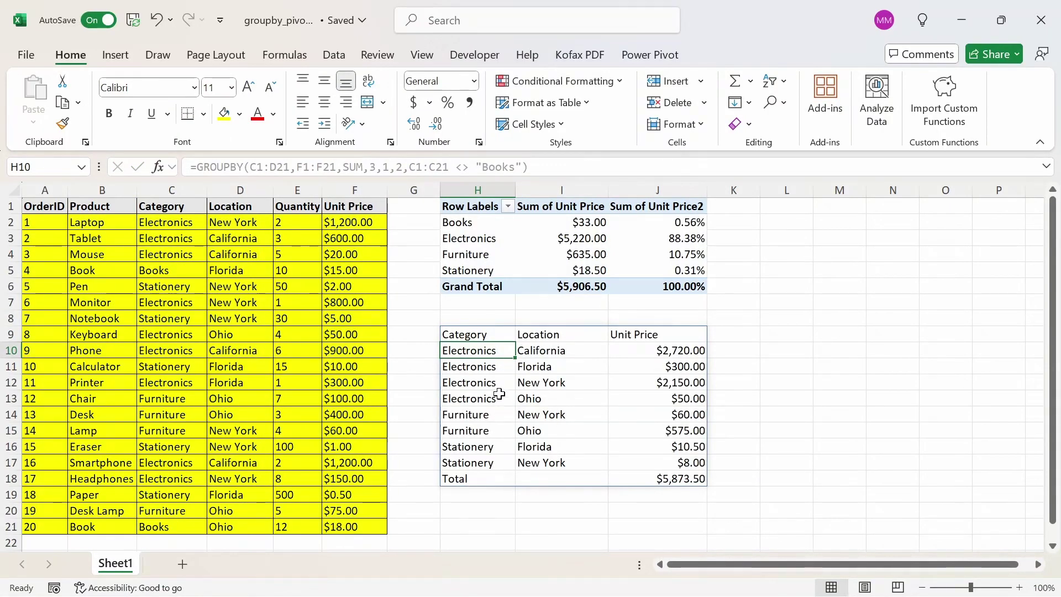
# Point the filter array in the H9 formula to the Location range D1:D21.
pyautogui.click(481, 337)
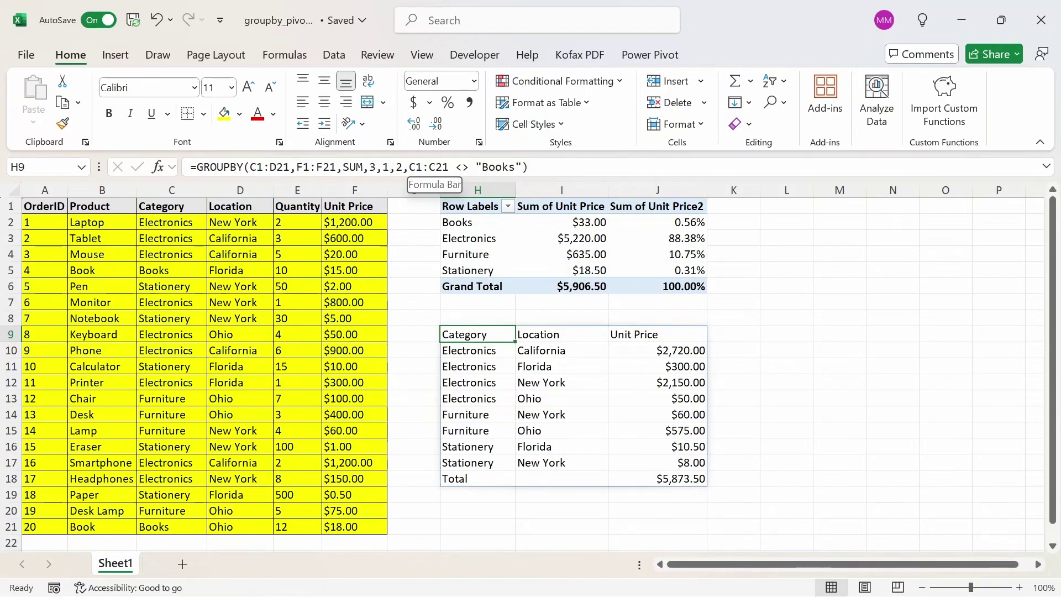
pyautogui.click(420, 167)
pyautogui.press('BackSpace')
pyautogui.write('D')
pyautogui.press('Right')
pyautogui.press('Right')
pyautogui.press('Right')
pyautogui.press('BackSpace')
pyautogui.write('D')
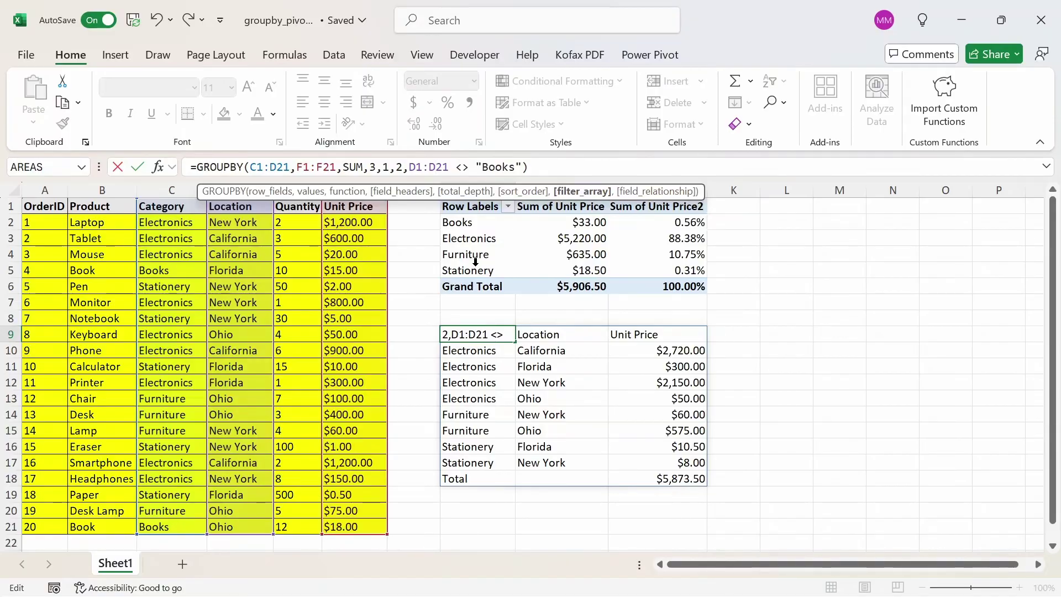
# Set the comparison value of the H9 formula's filter condition to "New York" to exclude that location.
pyautogui.press('End')
pyautogui.press('Left')
pyautogui.press('Left')
pyautogui.press('BackSpace')
pyautogui.press('BackSpace')
pyautogui.press('BackSpace')
pyautogui.press('BackSpace')
pyautogui.press('BackSpace')
pyautogui.write('New York')
pyautogui.press('Return')
# Change the filter operator in the H9 formula to = to keep only New York, and select its first Unit Price result.
pyautogui.press('Up')
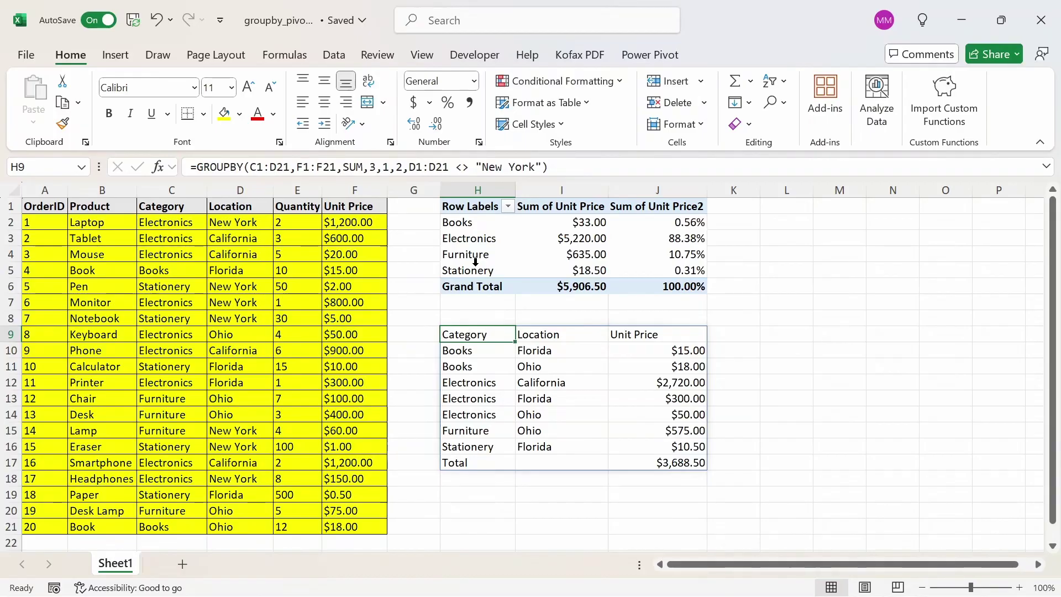
pyautogui.press('F2')
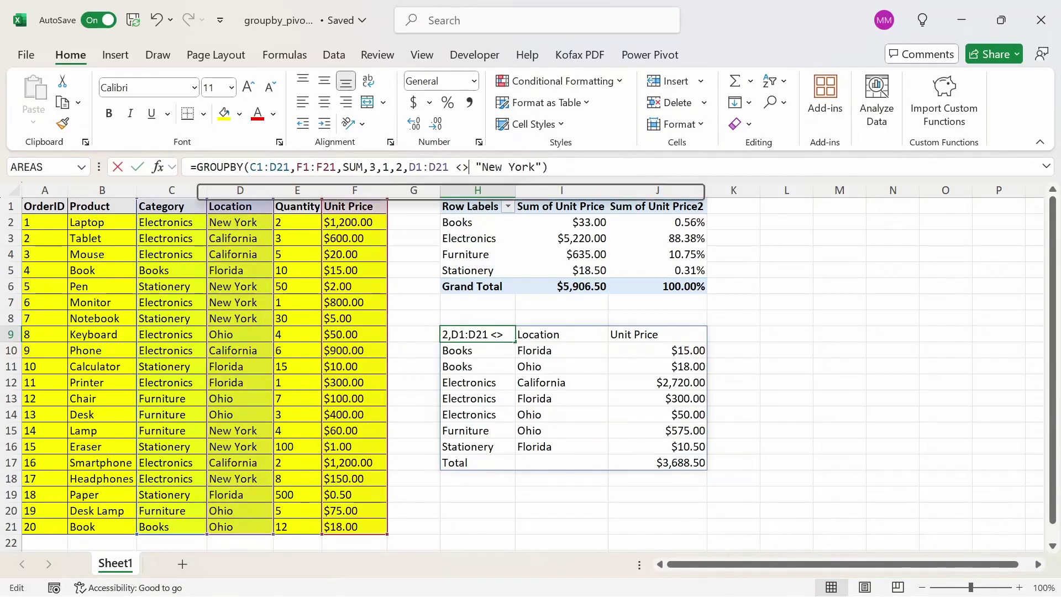
pyautogui.press('BackSpace')
pyautogui.press('BackSpace')
pyautogui.write('=')
pyautogui.press('Return')
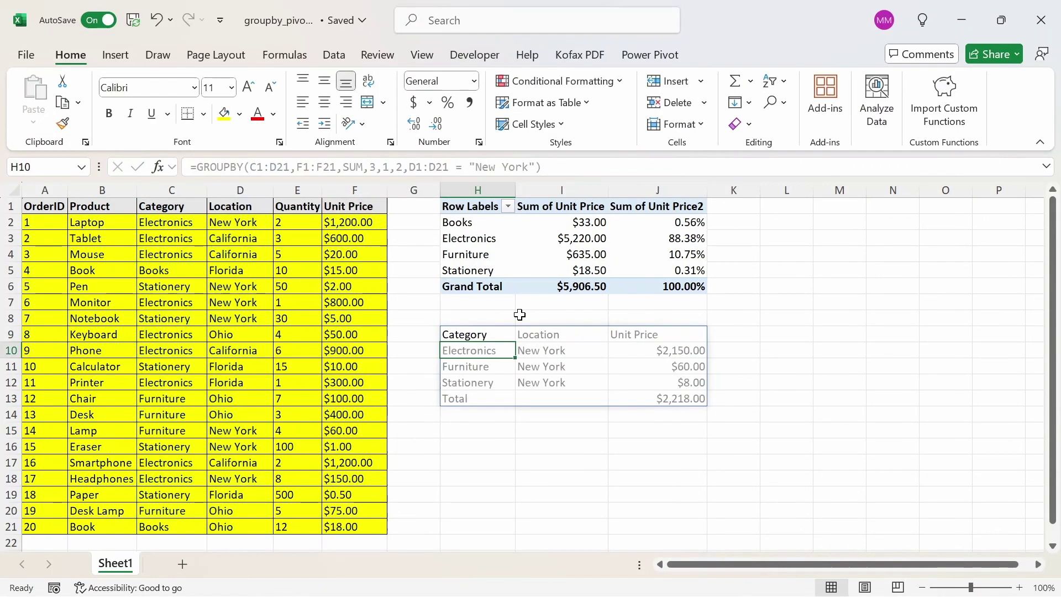
pyautogui.press('Right')
pyautogui.press('Right')
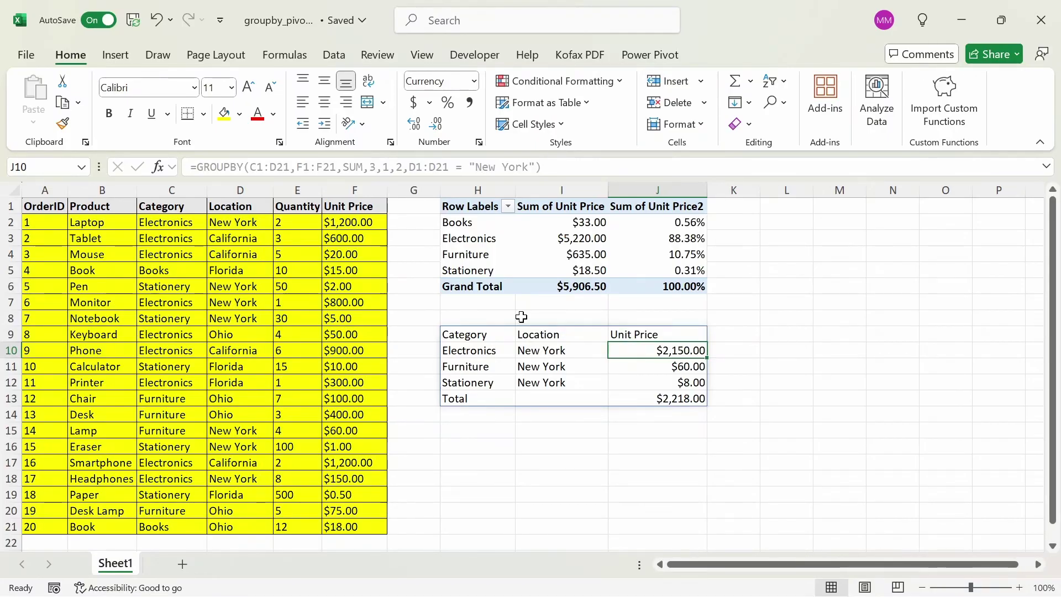
# Replace the formula in H9 with a PIVOTBY function that uses the Category range C1:C21 as row fields.
pyautogui.hotkey('ctrl', 'z')
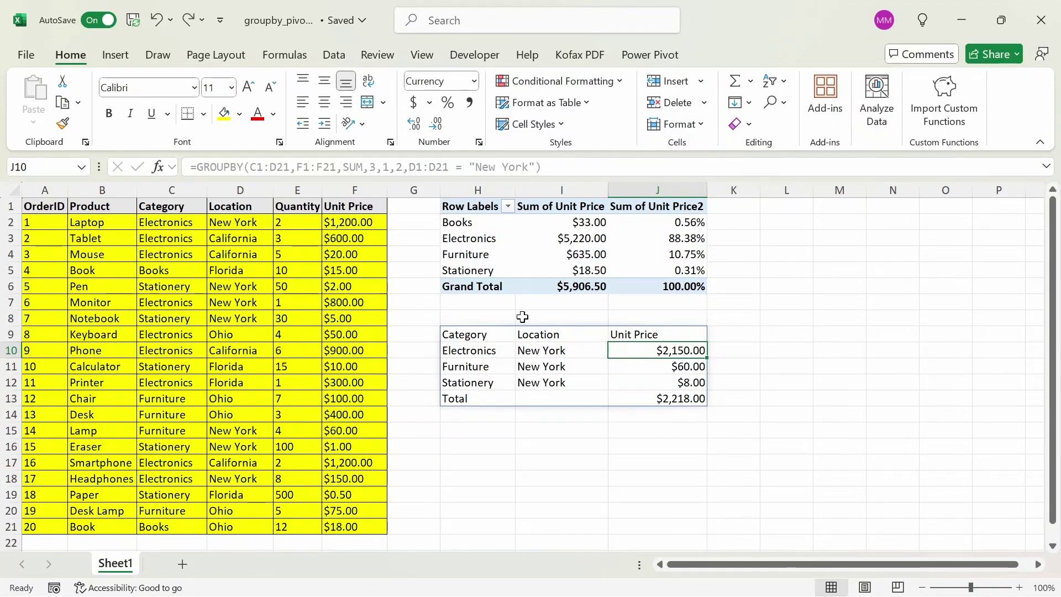
pyautogui.click(474, 335)
pyautogui.doubleClick(473, 334)
pyautogui.press('Escape')
pyautogui.write('=pivo')
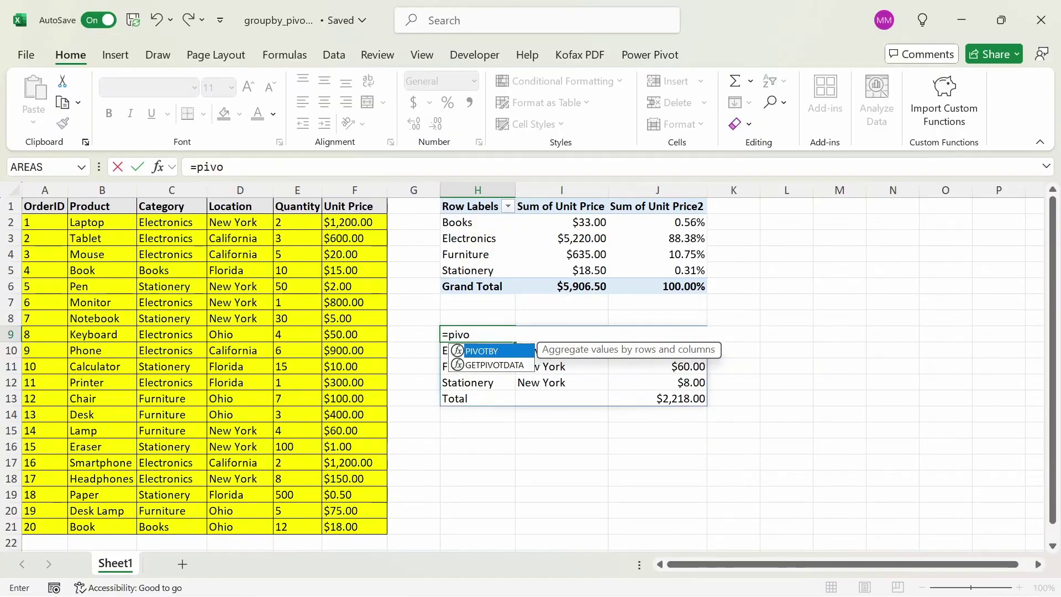
pyautogui.press('Tab')
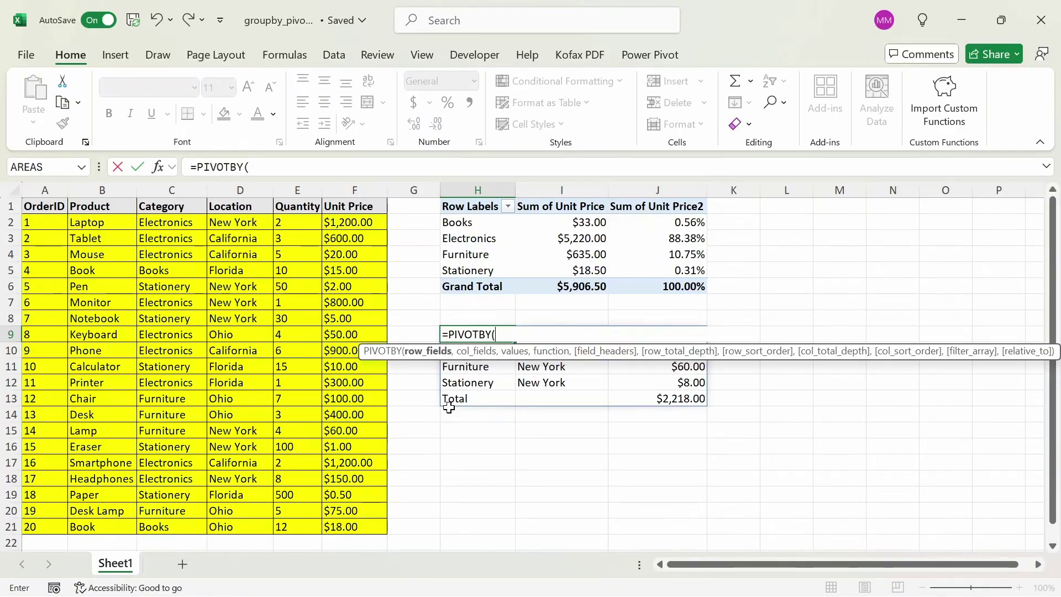
pyautogui.click(175, 212)
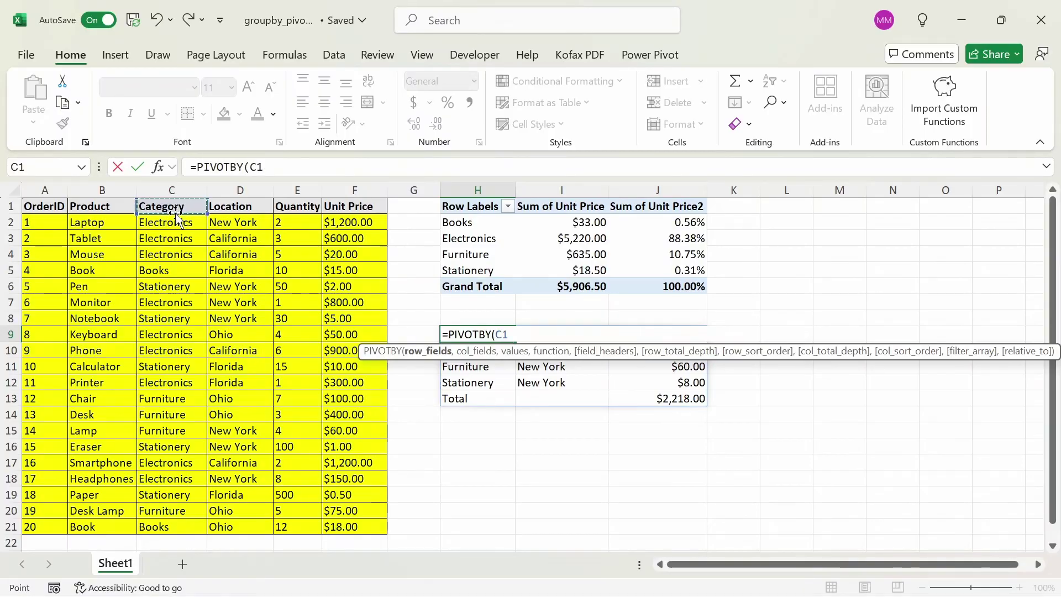
pyautogui.hotkey('ctrl', 'shift', 'Down')
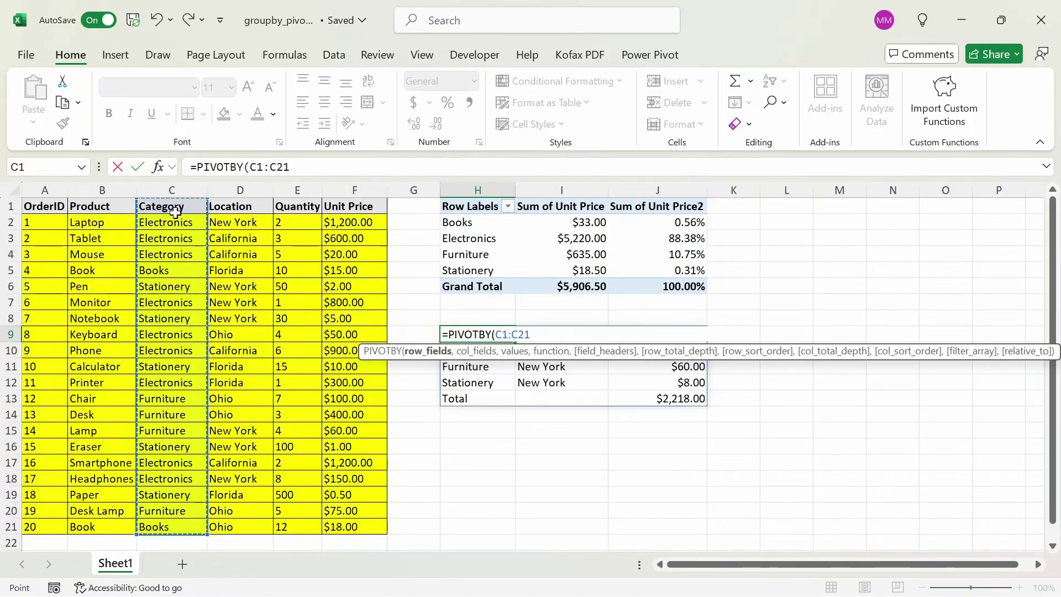
pyautogui.write(',')
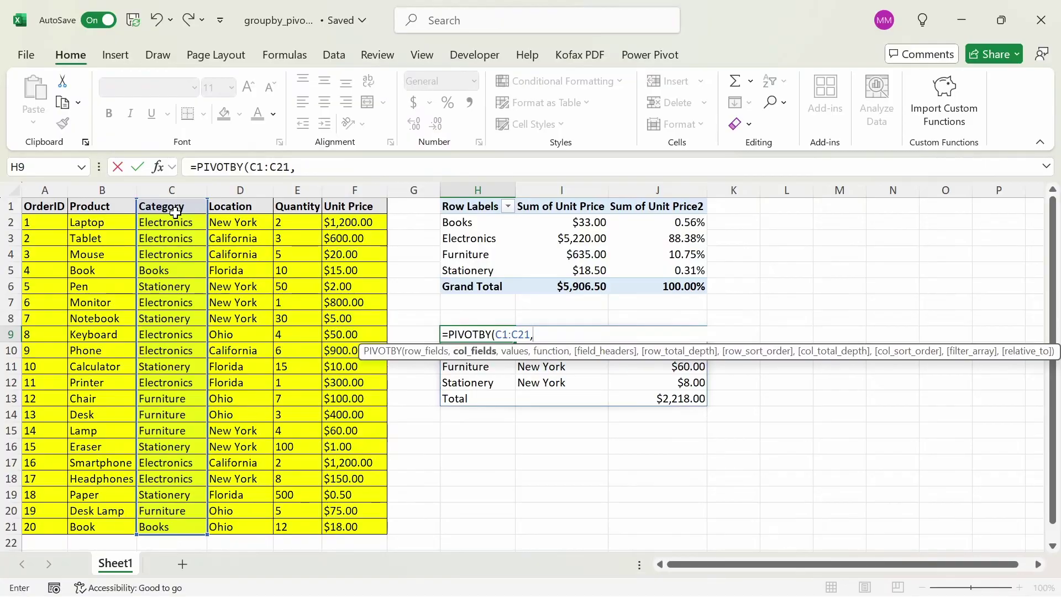
# Supply the Location range D1:D21 as the column fields of the PIVOTBY formula.
pyautogui.click(240, 206)
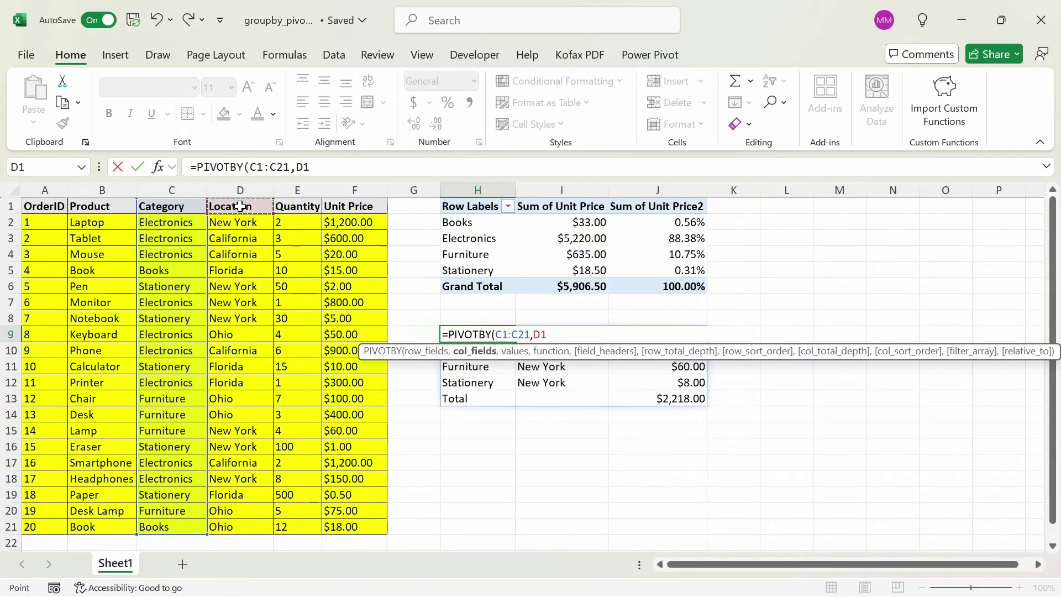
pyautogui.hotkey('ctrl', 'shift', 'Down')
pyautogui.write(',')
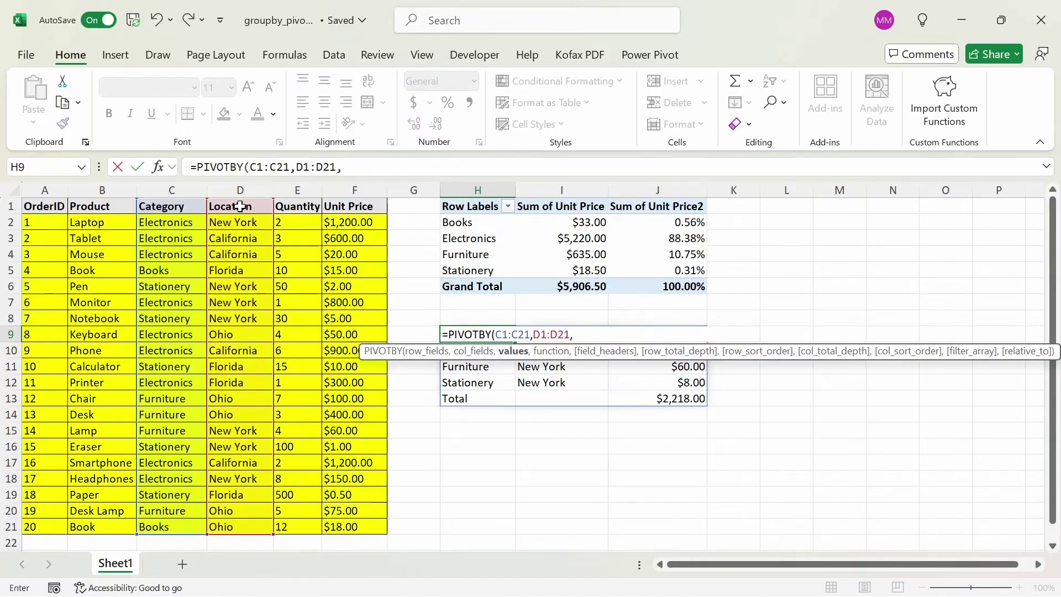
# Finish the PIVOTBY formula with the Unit Price range F1:F21 as values and SUM as the function.
pyautogui.click(347, 208)
pyautogui.hotkey('ctrl', 'shift', 'Down')
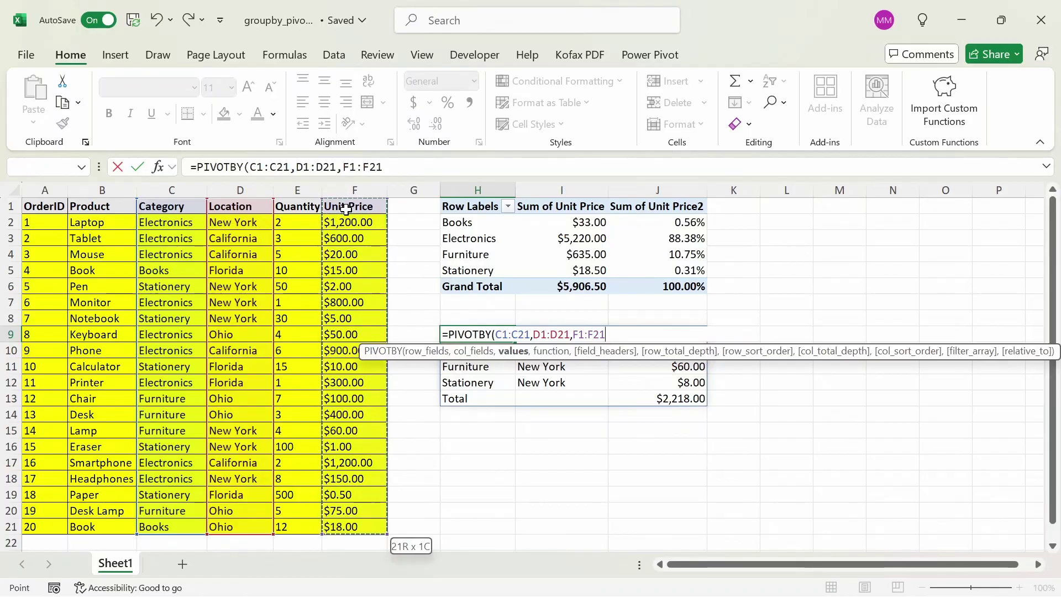
pyautogui.write(',')
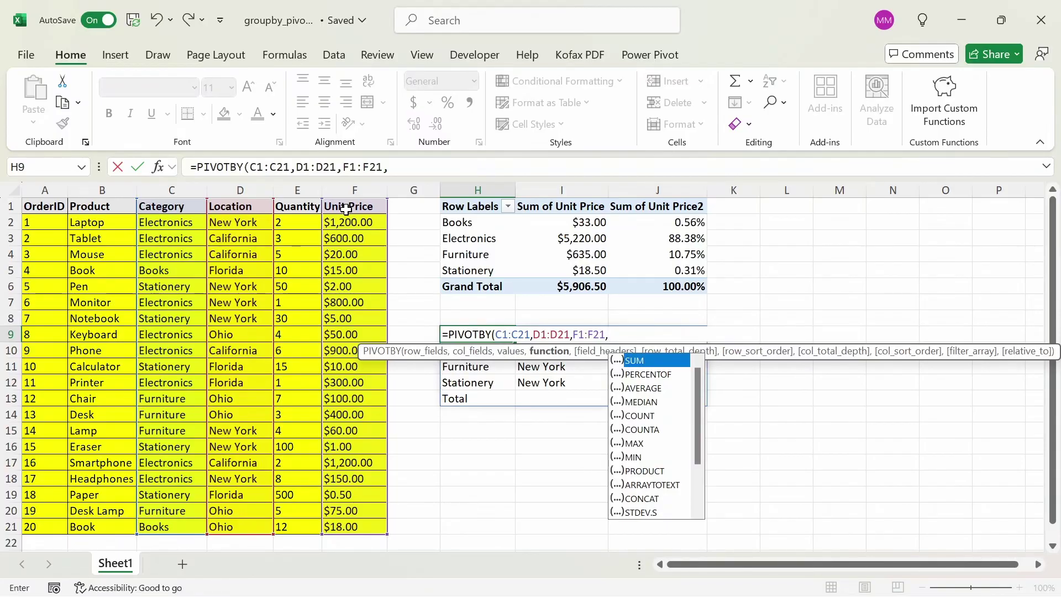
pyautogui.press('Tab')
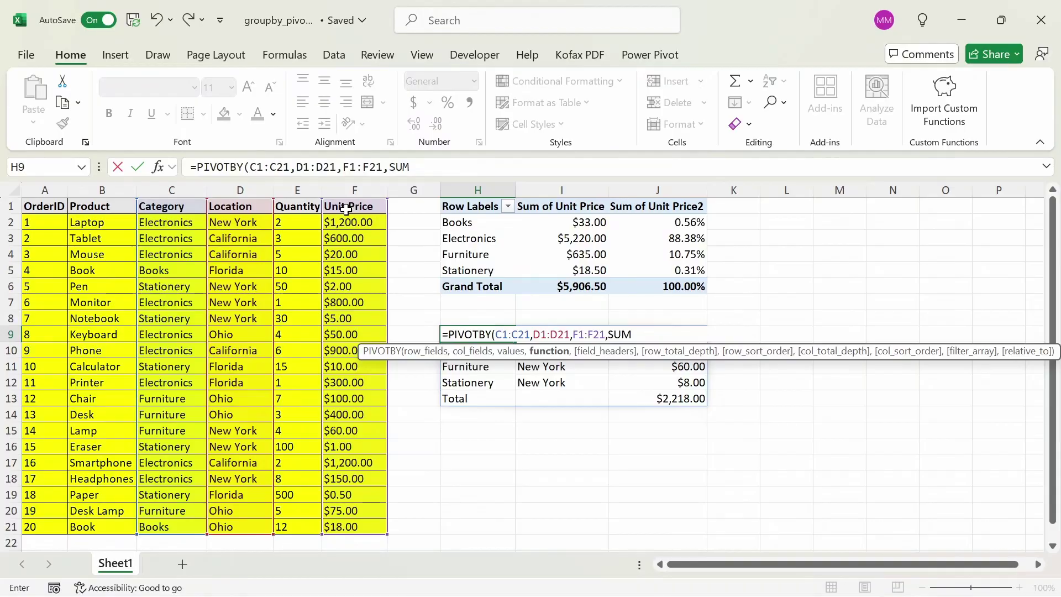
pyautogui.write(')')
pyautogui.press('Return')
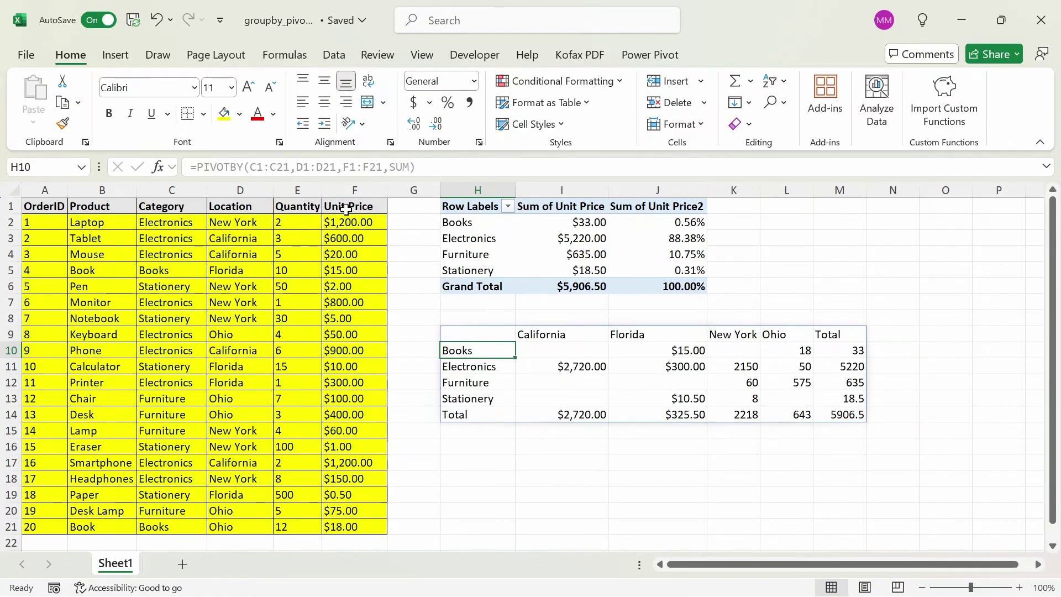
# Examine the PIVOTBY result's location headers, category labels and the Unit Price sums where they intersect.
pyautogui.press('Up')
pyautogui.press('Right')
pyautogui.press('Right')
pyautogui.press('Right')
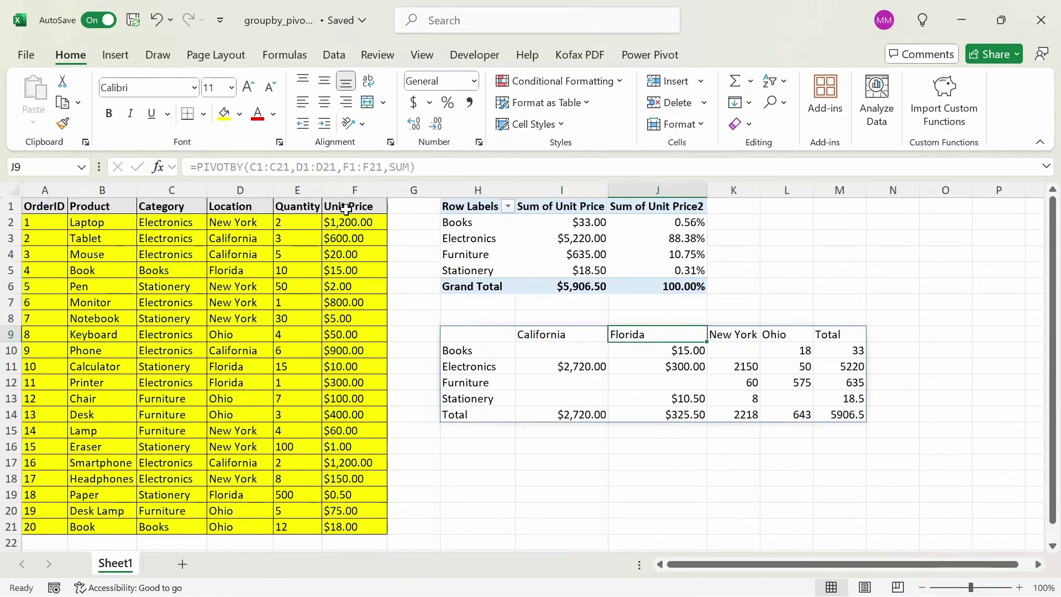
pyautogui.press('Right')
pyautogui.press('Left')
pyautogui.press('Left')
pyautogui.press('Left')
pyautogui.press('Left')
pyautogui.press('Down')
pyautogui.press('Right')
pyautogui.press('Left')
pyautogui.press('Down')
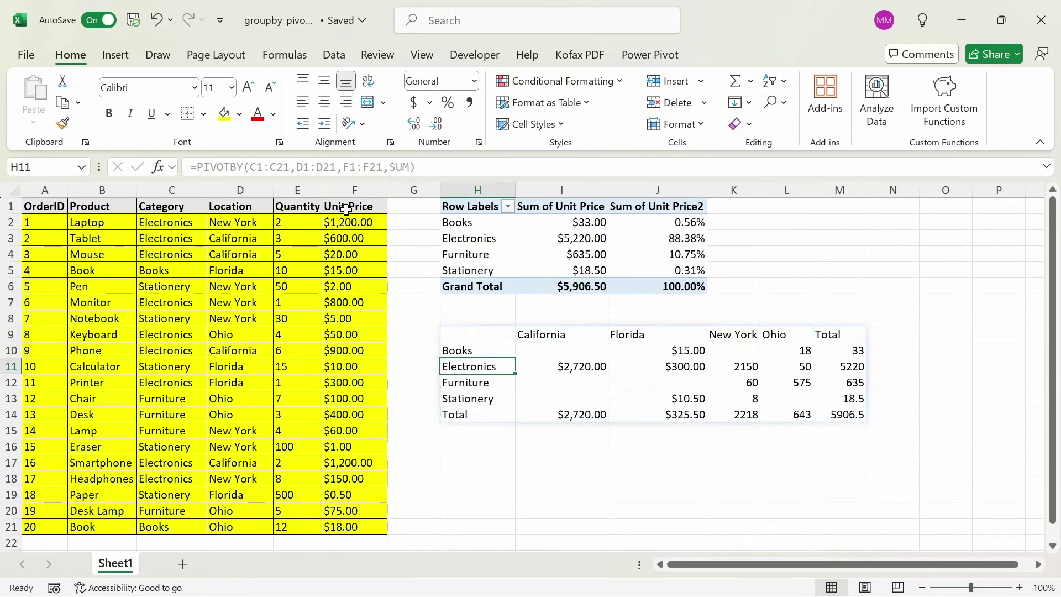
pyautogui.press('Right')
pyautogui.press('Right')
pyautogui.press('Right')
pyautogui.press('Right')
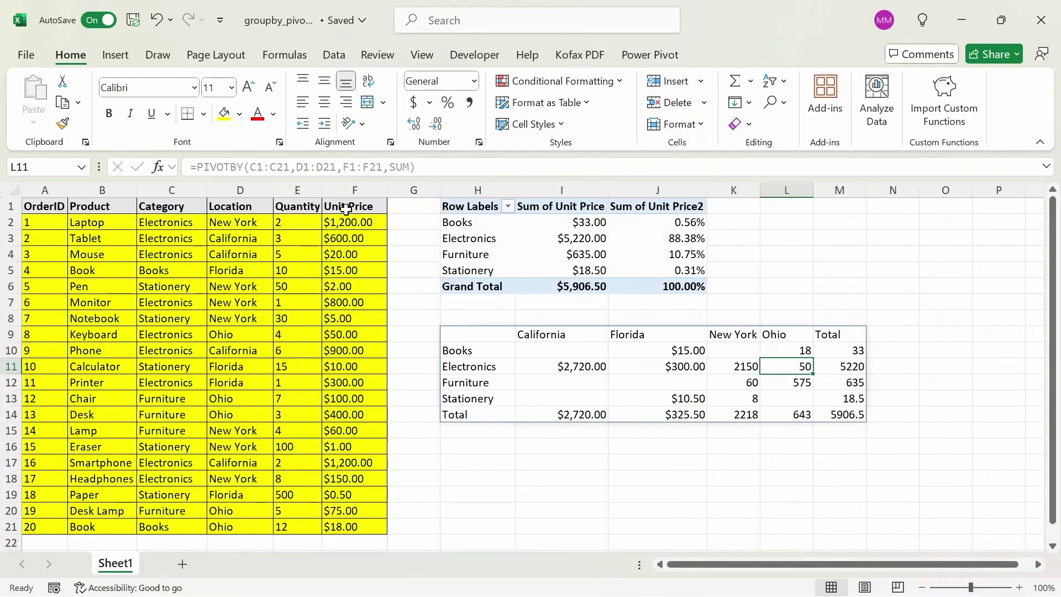
pyautogui.press('Left')
pyautogui.press('Up')
pyautogui.press('Left')
pyautogui.press('Left')
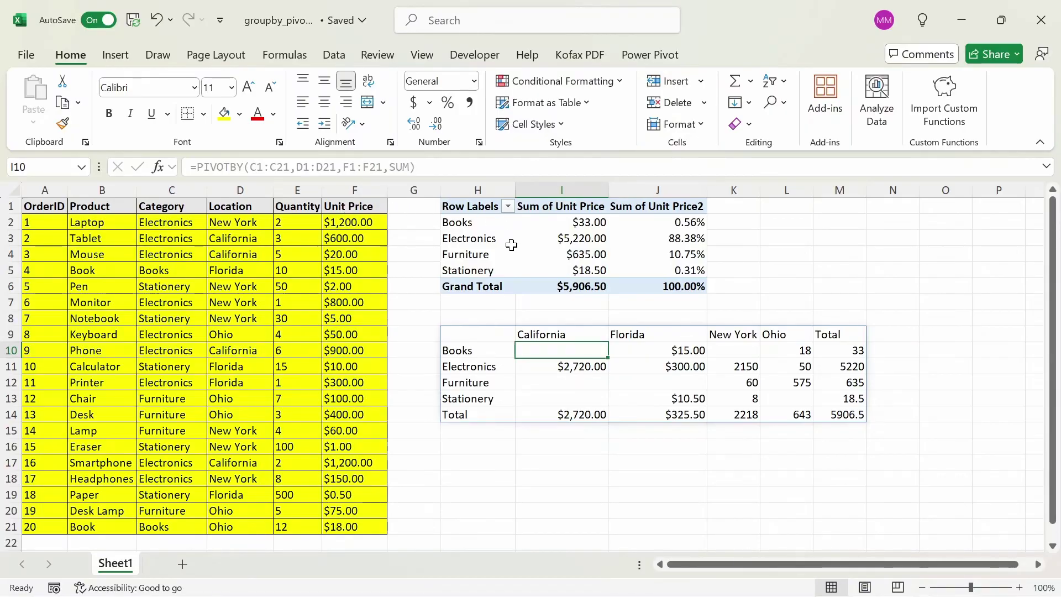
# Set the Laptop's Unit Price in F2 to 100000.
pyautogui.click(358, 223)
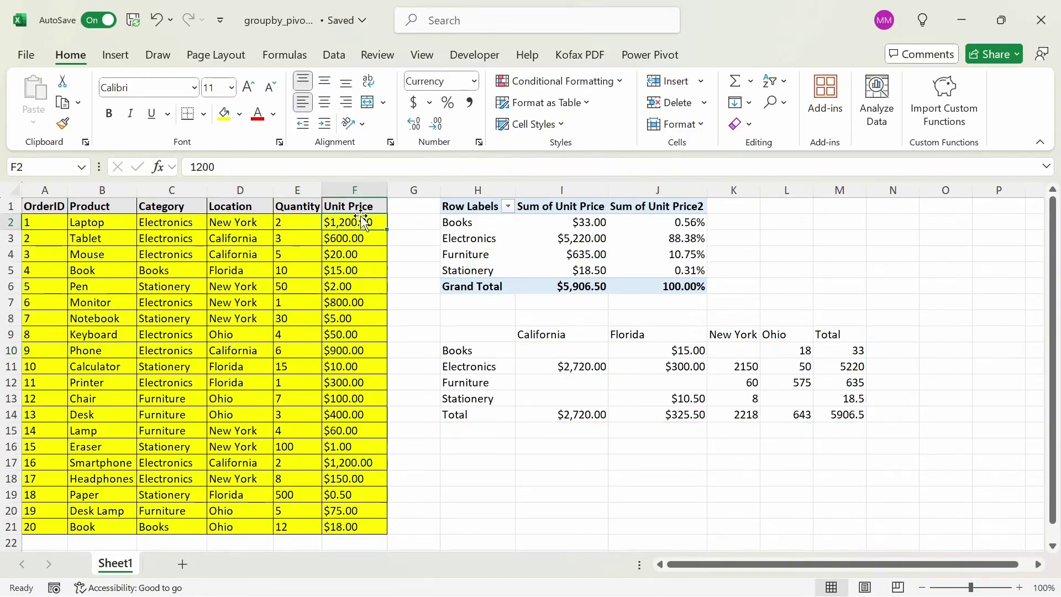
pyautogui.write('100000')
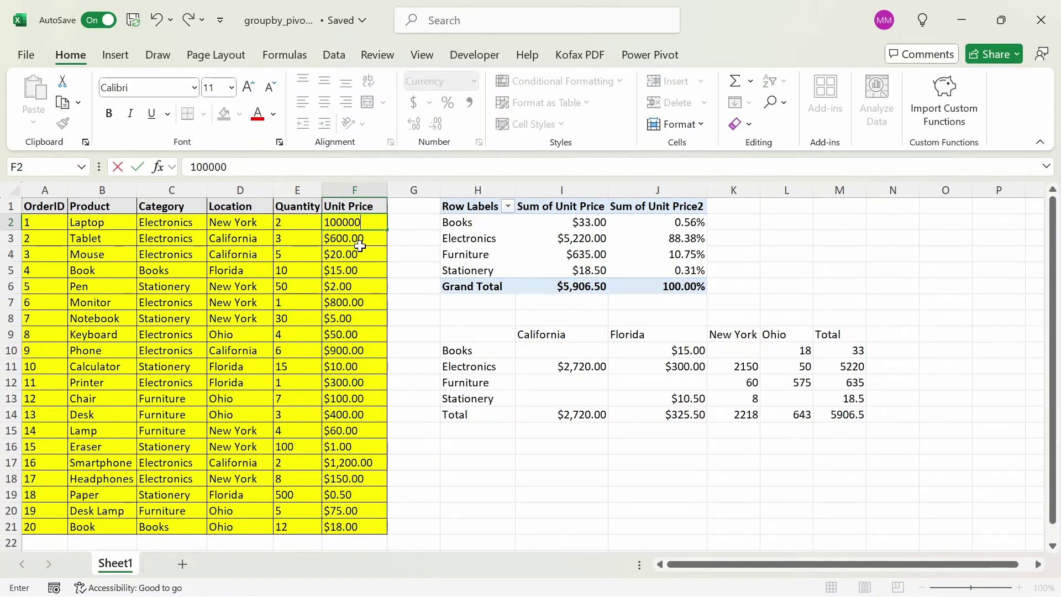
pyautogui.press('Return')
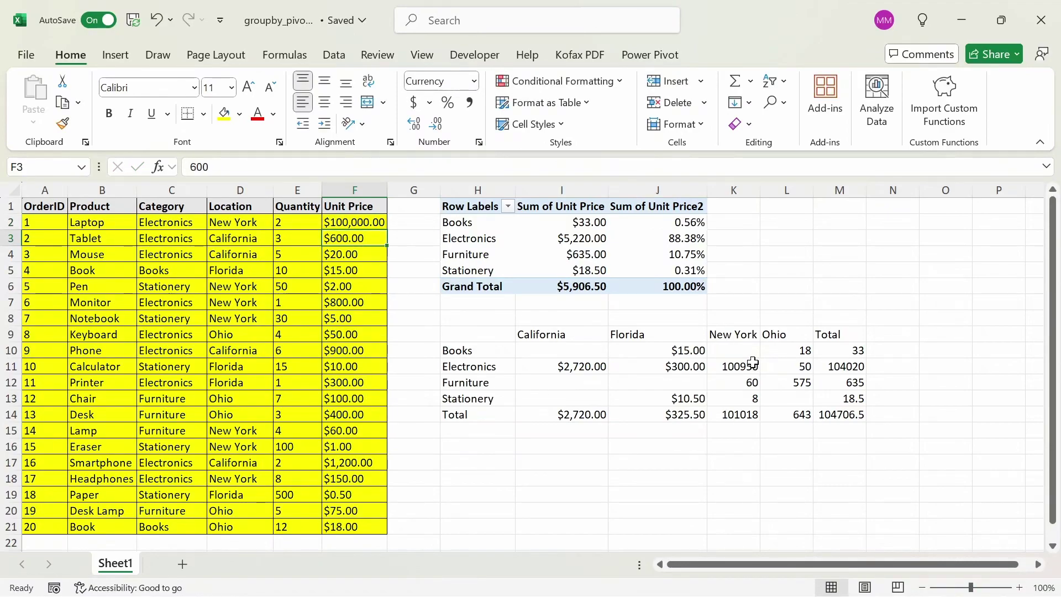
# Refresh the pivot table above the PIVOTBY summary from its source data.
pyautogui.click(566, 240)
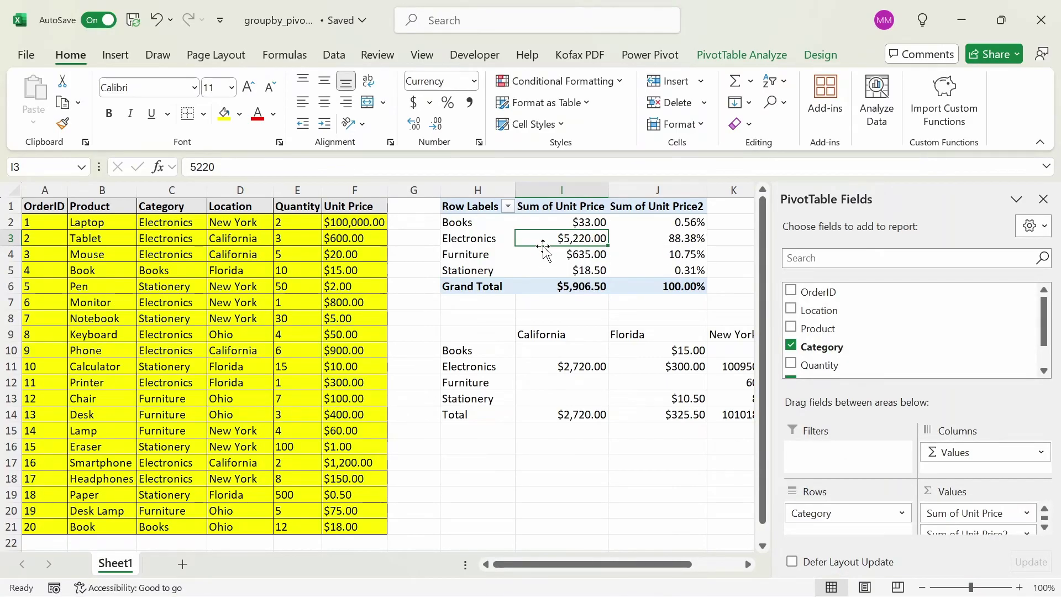
pyautogui.rightClick(547, 239)
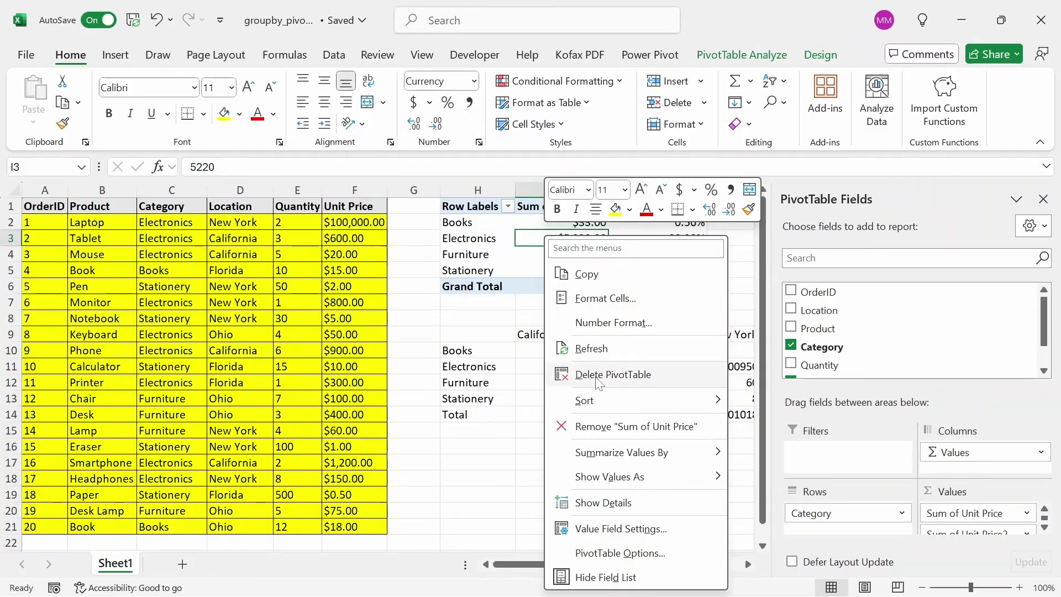
pyautogui.click(593, 348)
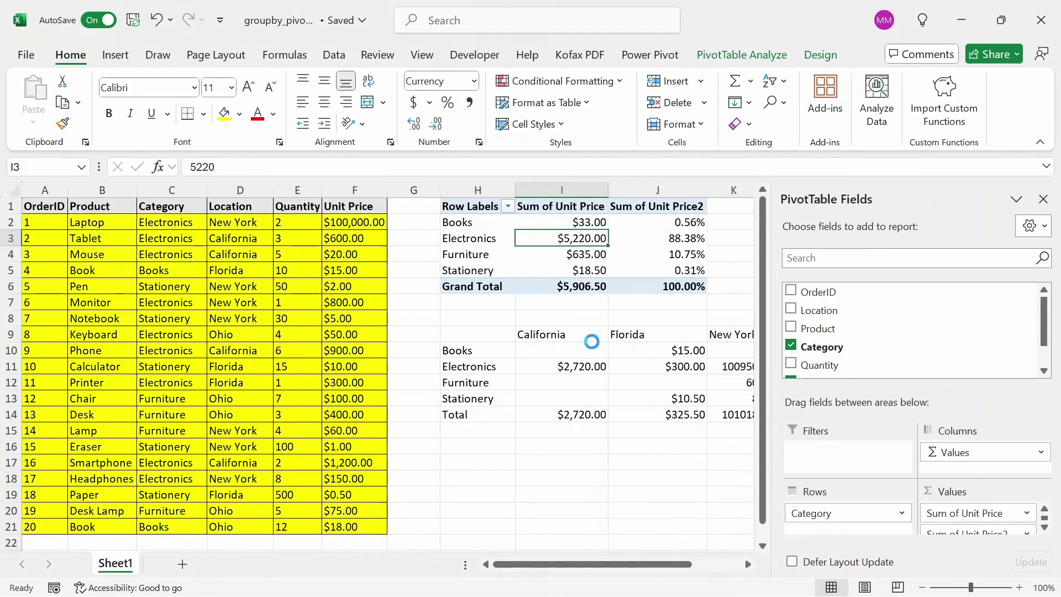